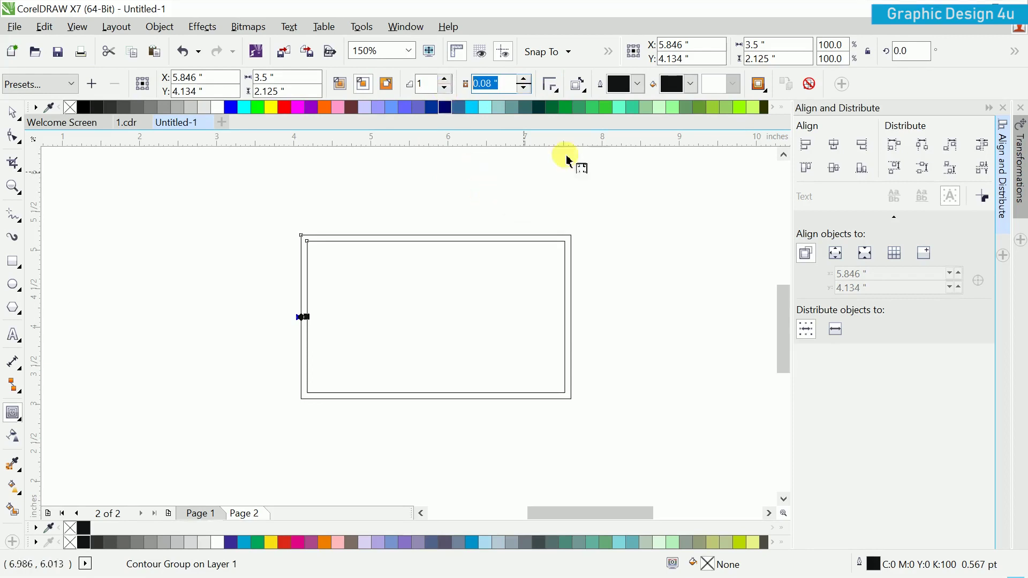
Set the rectangle's contour offset to 0.125 inches and break the contour group apart
{"action": "key", "text": "Return"}
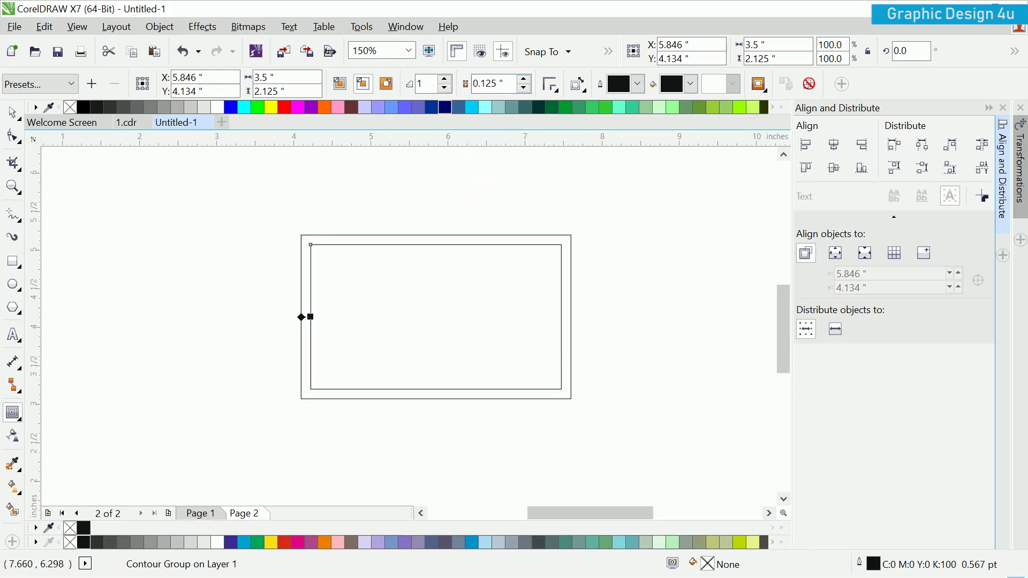
{"action": "left_click", "coordinate": [159, 27]}
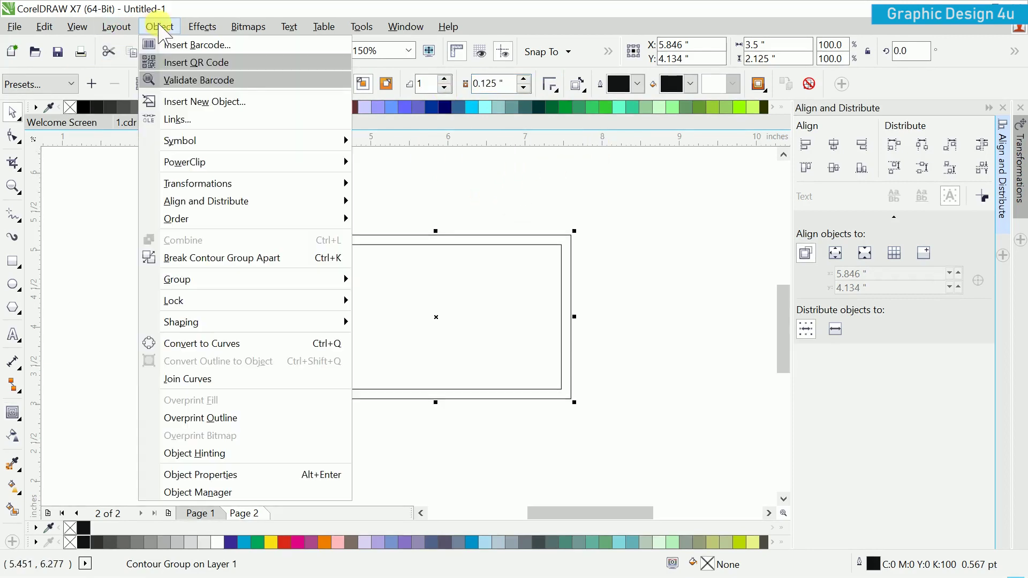
{"action": "left_click", "coordinate": [160, 27]}
{"action": "left_click", "coordinate": [159, 259]}
{"action": "left_click_drag", "start_coordinate": [310, 271], "coordinate": [294, 303]}
{"action": "key", "text": "ctrl+z"}
{"action": "left_click", "coordinate": [159, 27]}
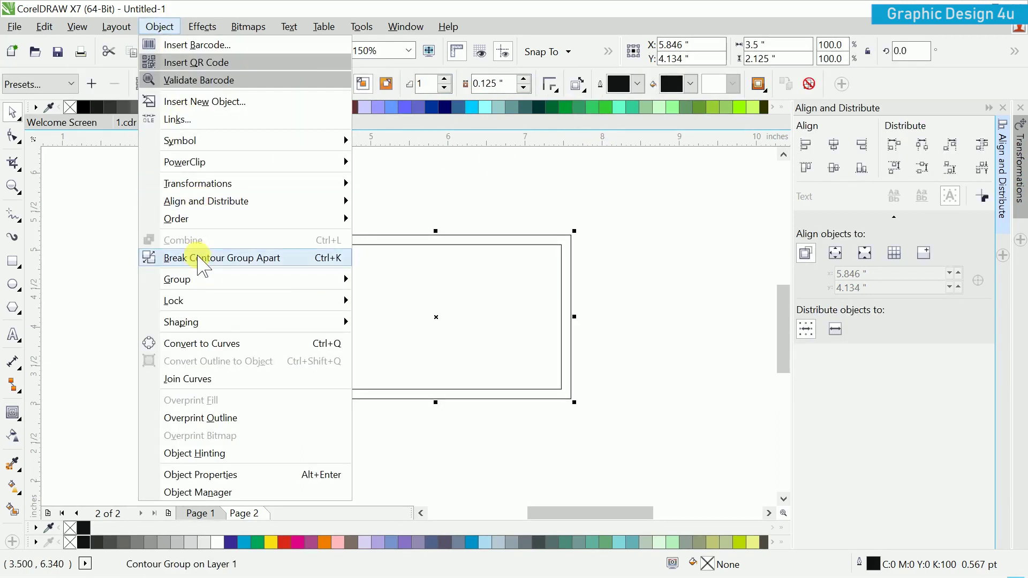
{"action": "left_click", "coordinate": [197, 258]}
Test that the contour rectangle moves separately and undo the move
{"action": "left_click", "coordinate": [205, 291]}
{"action": "left_click_drag", "start_coordinate": [416, 327], "coordinate": [397, 349]}
{"action": "key", "text": "ctrl+z"}
{"action": "left_click", "coordinate": [229, 309]}
{"action": "left_click", "coordinate": [343, 266]}
{"action": "scroll", "coordinate": [379, 267], "scroll_direction": "up", "scroll_amount": 2}
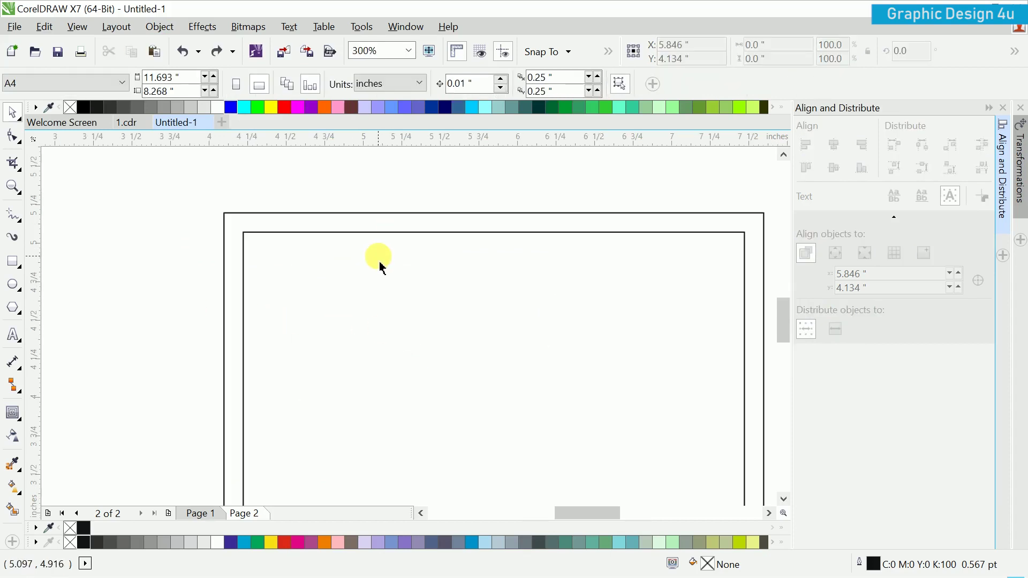
{"action": "scroll", "coordinate": [349, 253], "scroll_direction": "down", "scroll_amount": 2}
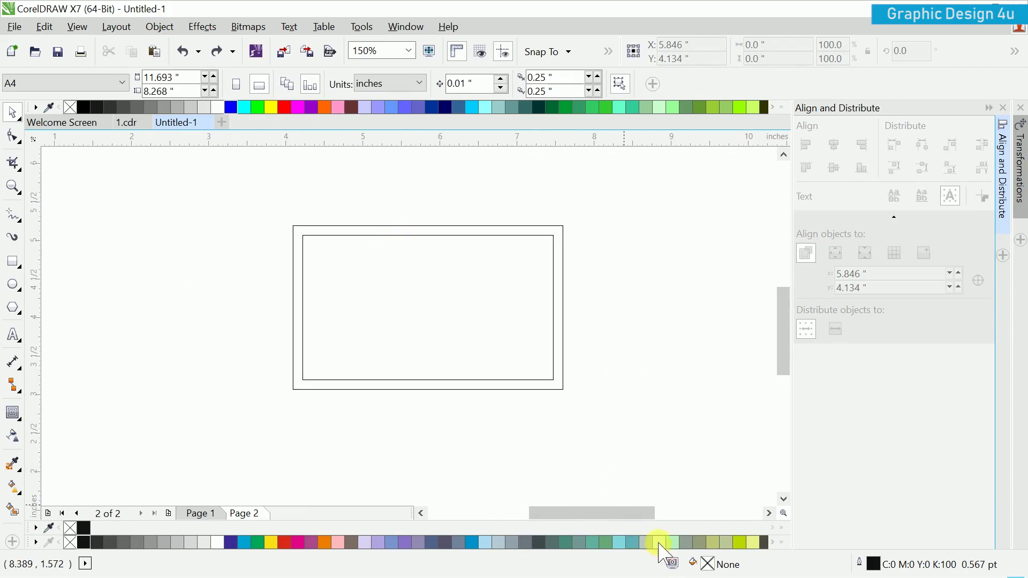
Switch to Notepad and copy the first line, "Saloni Jewellers"
{"action": "key", "text": "super"}
{"action": "left_click", "coordinate": [622, 558]}
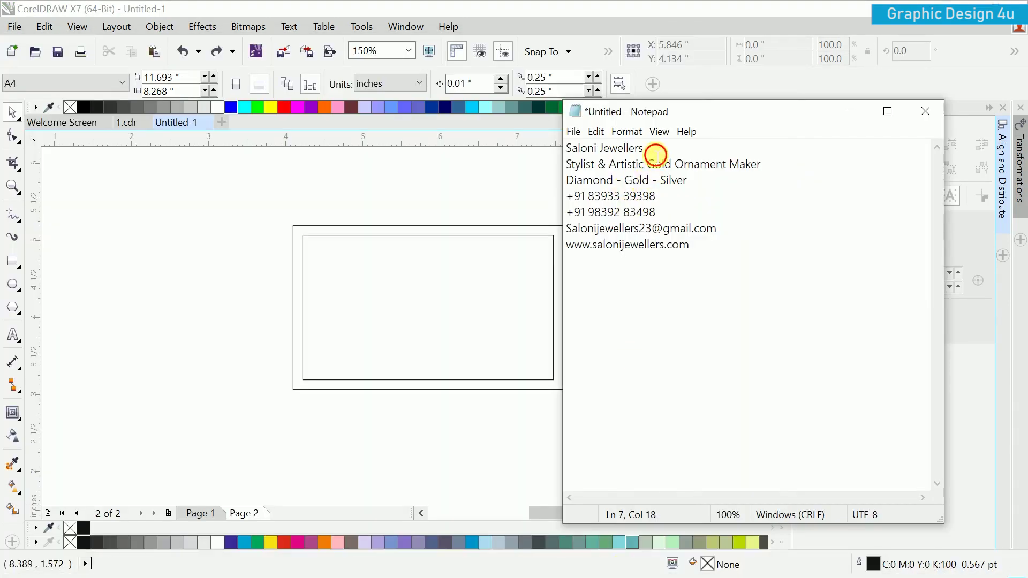
{"action": "left_click_drag", "start_coordinate": [656, 155], "coordinate": [569, 154]}
{"action": "right_click", "coordinate": [616, 151]}
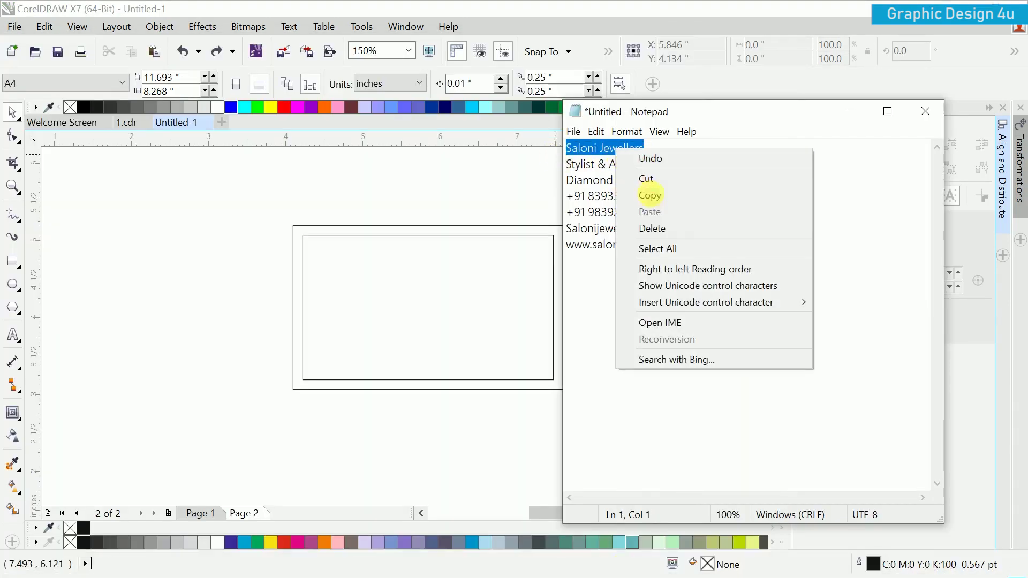
{"action": "left_click", "coordinate": [649, 195]}
Switch back to CorelDRAW and paste the copied company name as artistic text above the card outline
{"action": "left_click", "coordinate": [284, 232]}
{"action": "left_click", "coordinate": [13, 335]}
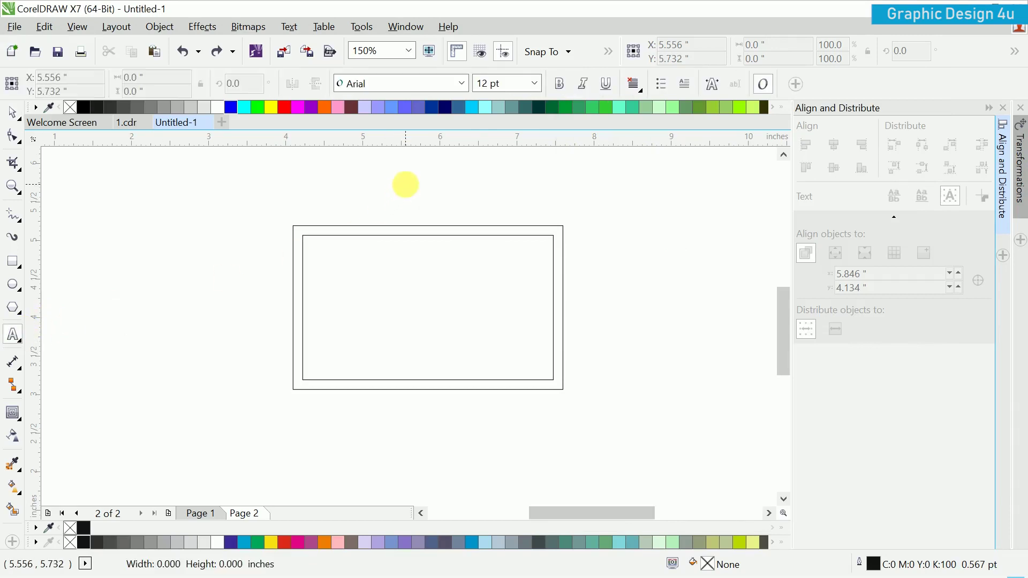
{"action": "left_click", "coordinate": [405, 185]}
{"action": "key", "text": "ctrl+v"}
{"action": "key", "text": "ctrl+space"}
{"action": "left_click_drag", "start_coordinate": [463, 224], "coordinate": [517, 271]}
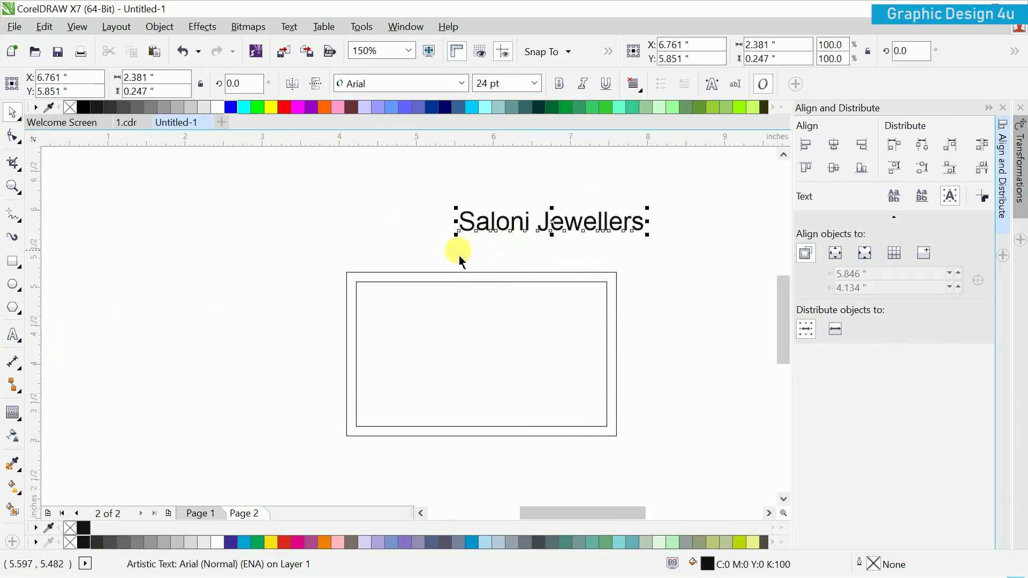
Change the case of the whole company name text to UPPERCASE
{"action": "double_click", "coordinate": [506, 230]}
{"action": "key", "text": "ctrl+a"}
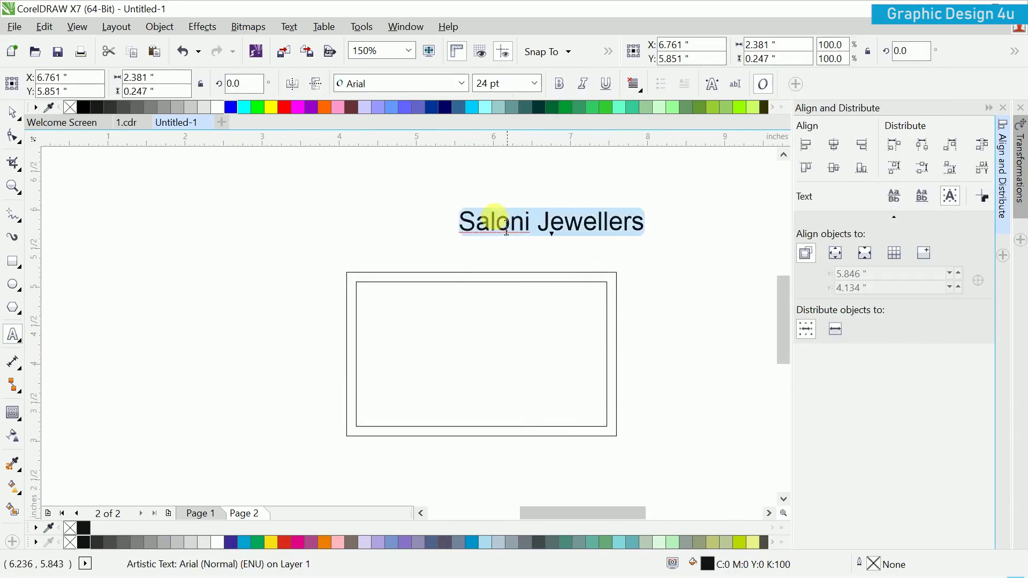
{"action": "left_click", "coordinate": [288, 26]}
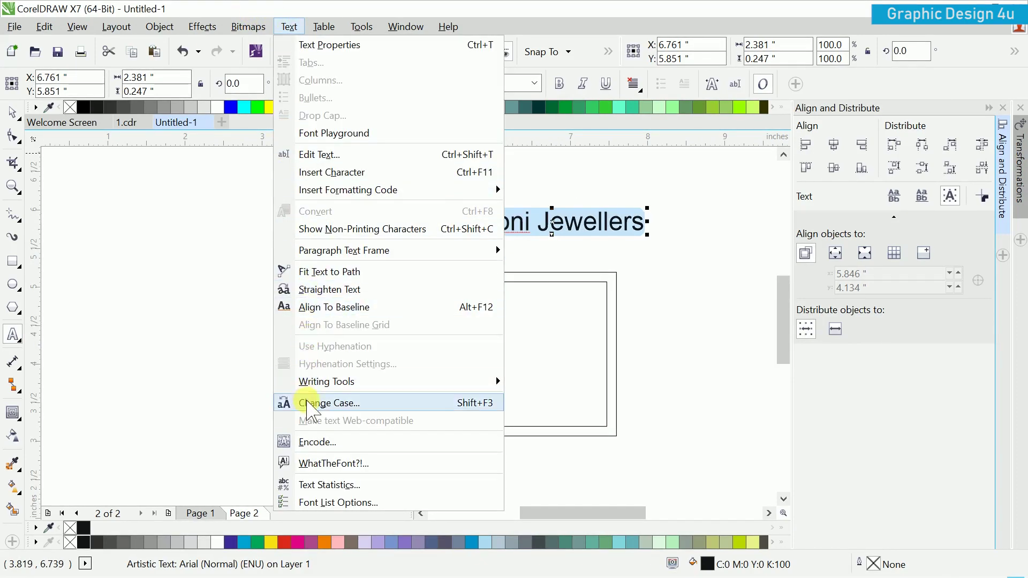
{"action": "left_click", "coordinate": [311, 407]}
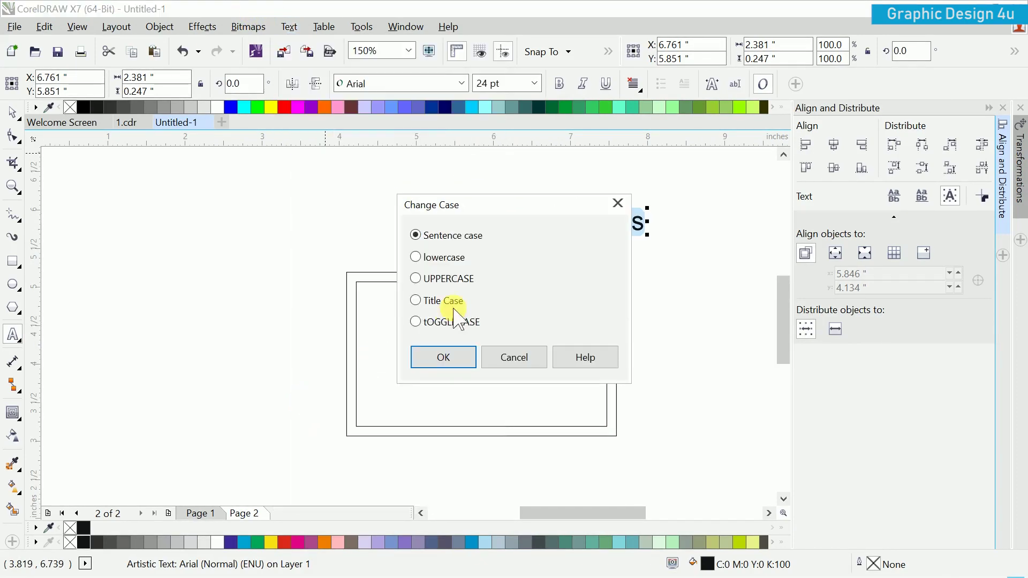
{"action": "left_click", "coordinate": [443, 357]}
{"action": "key", "text": "ctrl+space"}
Set the font of the company name to BankGothic Md BT
{"action": "scroll", "coordinate": [428, 193], "scroll_direction": "left", "scroll_amount": 2}
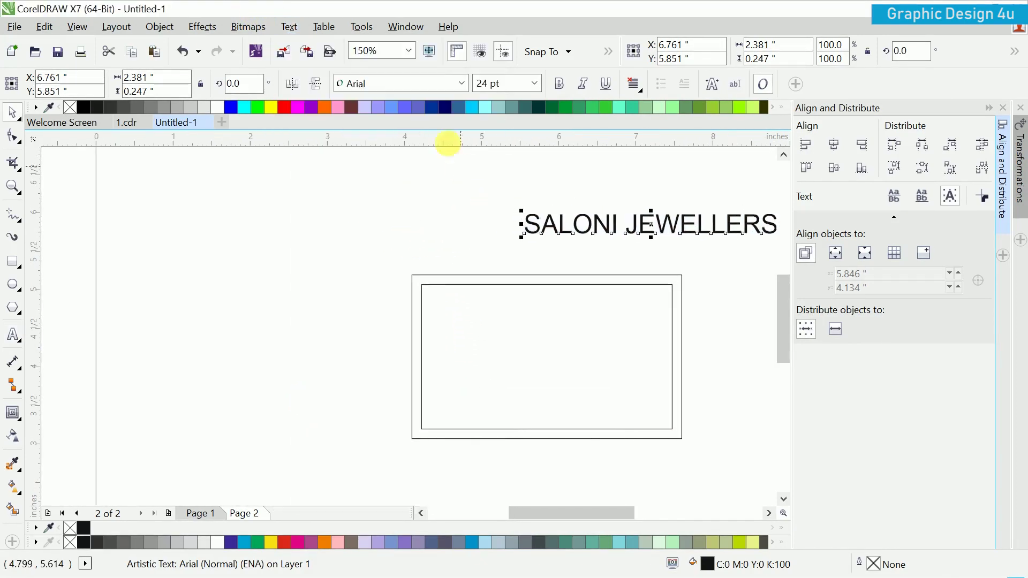
{"action": "left_click", "coordinate": [427, 88]}
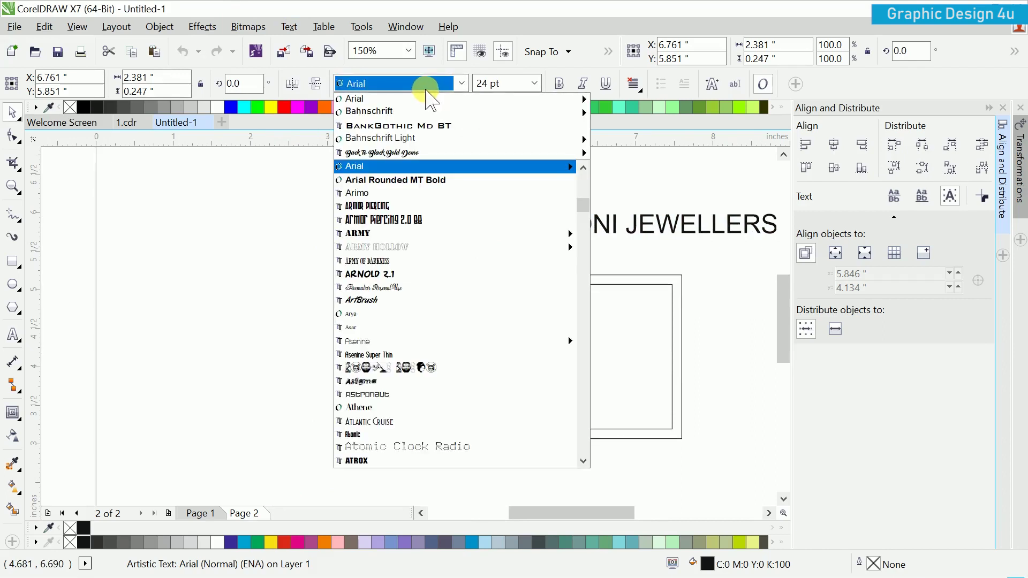
{"action": "type", "text": "BankGothic DB"}
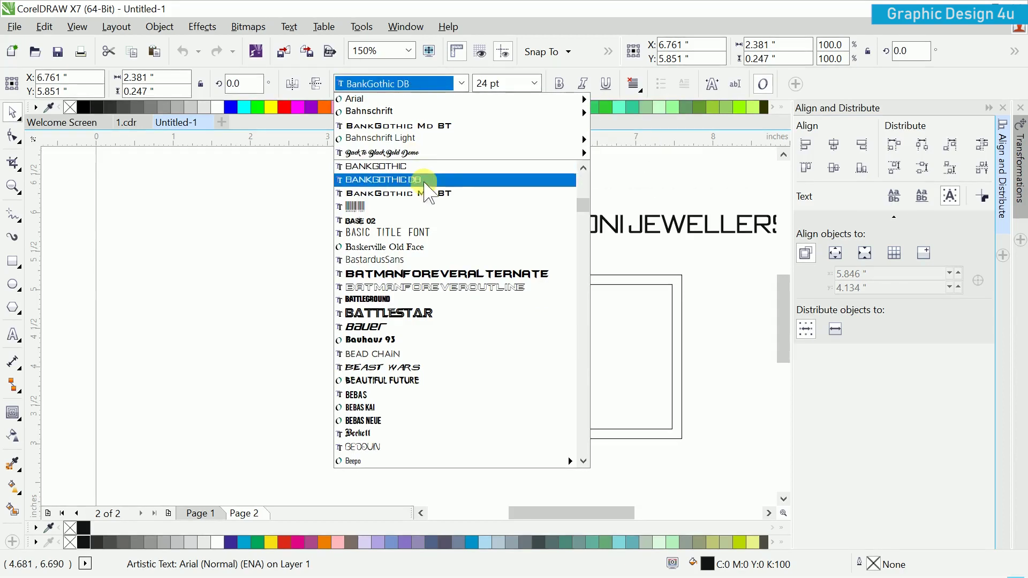
{"action": "left_click", "coordinate": [427, 196]}
{"action": "left_click_drag", "start_coordinate": [463, 265], "coordinate": [301, 299]}
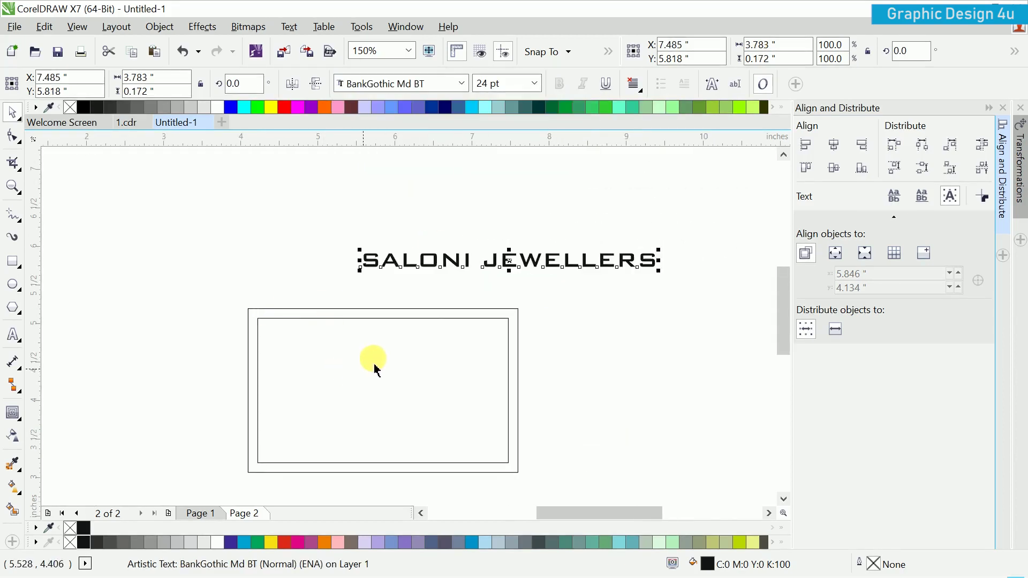
Align the company name with the top edge of the inner rectangle
{"action": "left_click", "coordinate": [374, 360], "text": "shift"}
{"action": "key", "text": "t"}
{"action": "left_click", "coordinate": [374, 362], "text": "shift"}
Try Center alignment for the company name, and then set it to Full Justify
{"action": "left_click", "coordinate": [633, 84]}
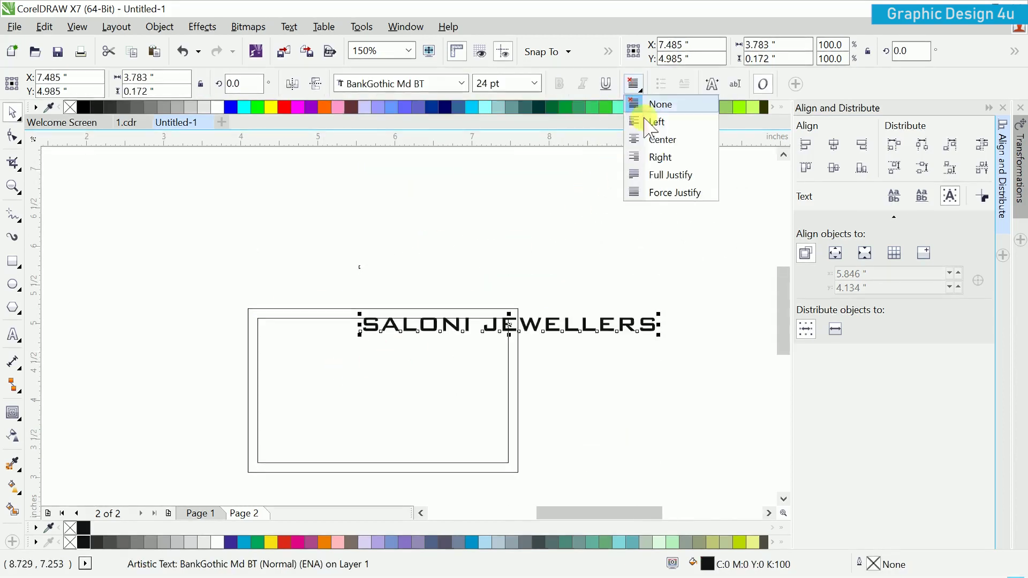
{"action": "left_click", "coordinate": [661, 138]}
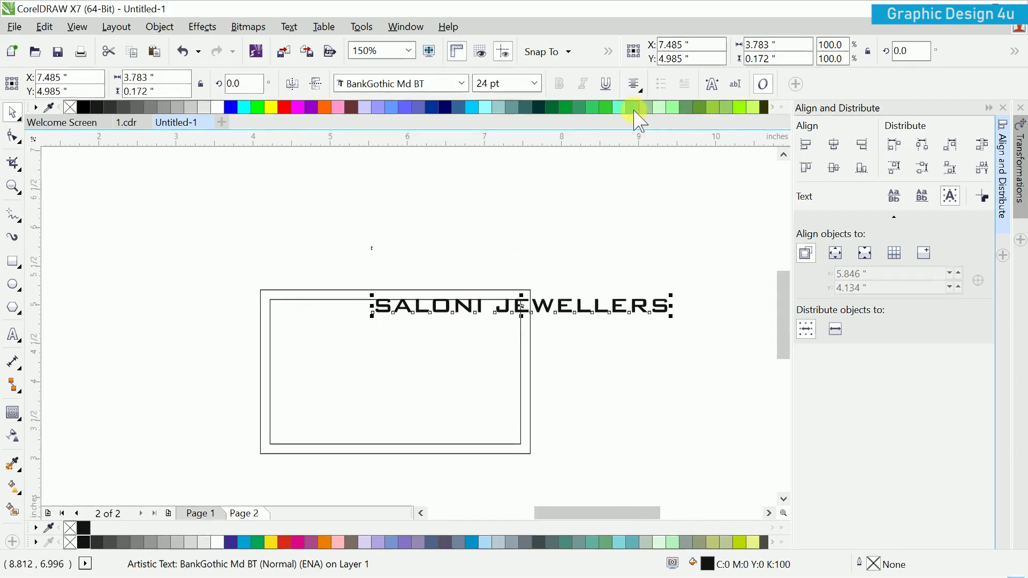
{"action": "left_click", "coordinate": [633, 84]}
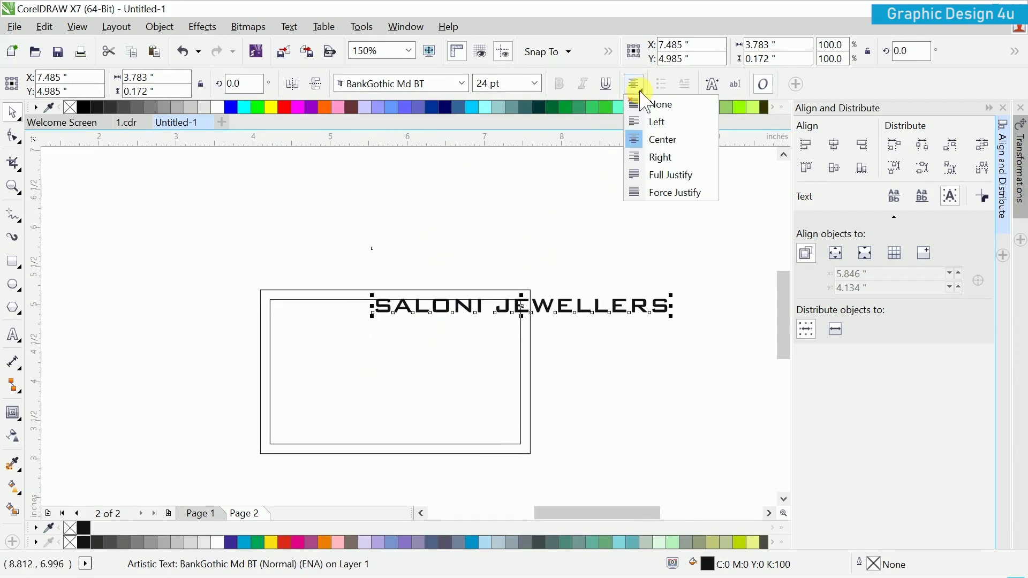
{"action": "left_click", "coordinate": [671, 177]}
Break the company name so that JEWELLERS sits on a second line, and left-align the text
{"action": "double_click", "coordinate": [535, 321]}
{"action": "scroll", "coordinate": [528, 321], "scroll_direction": "up", "scroll_amount": 2}
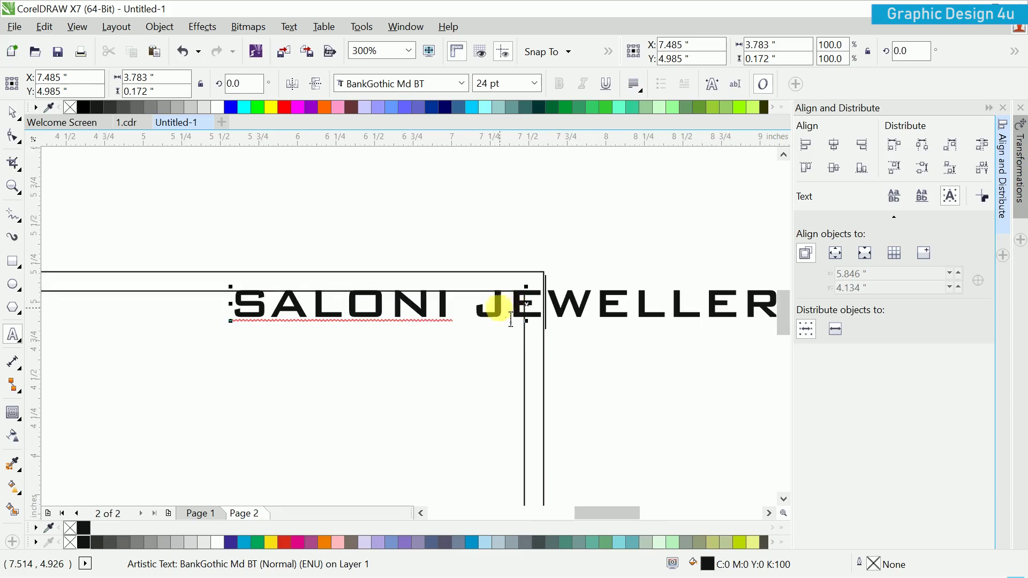
{"action": "key", "text": "BackSpace"}
{"action": "key", "text": "Return"}
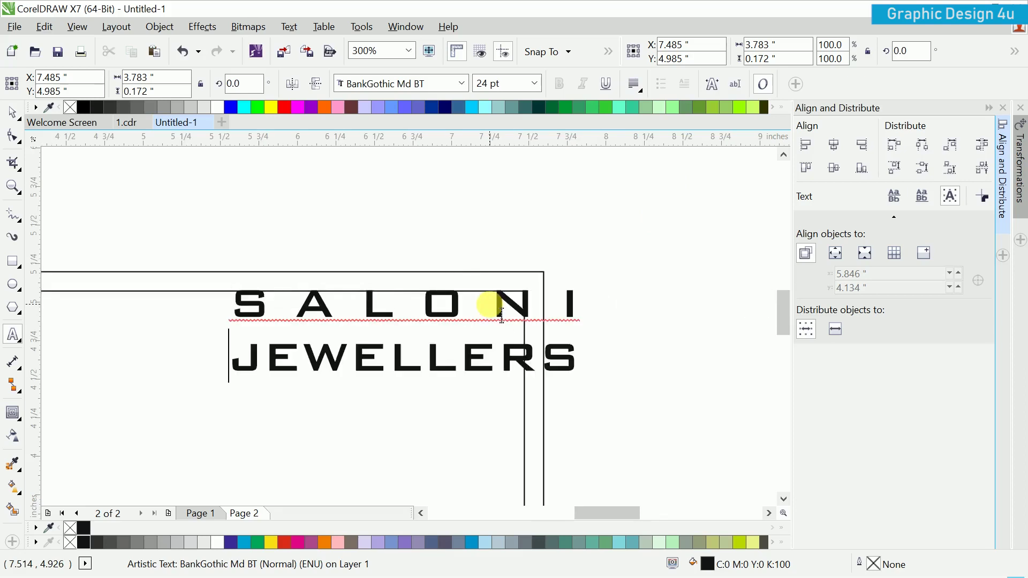
{"action": "key", "text": "shift+End"}
{"action": "key", "text": "ctrl+space"}
{"action": "key", "text": "F8"}
{"action": "key", "text": "ctrl+l"}
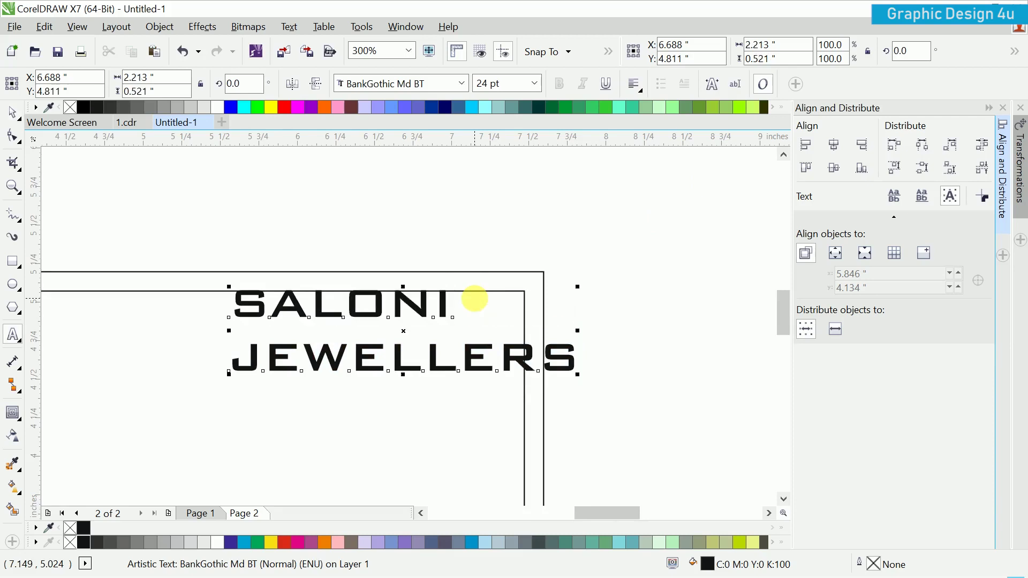
{"action": "key", "text": "F8"}
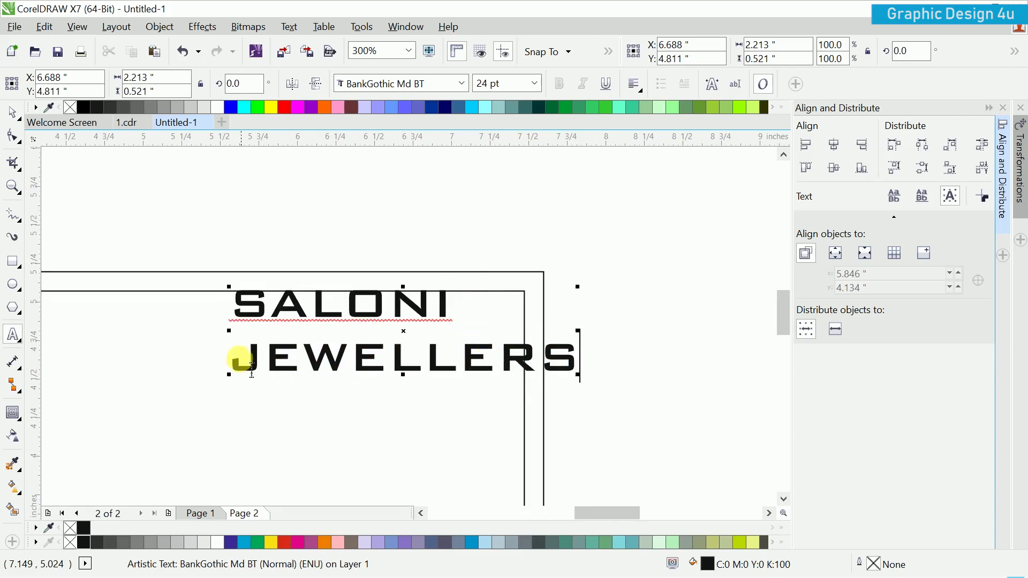
Set the font size of the word JEWELLERS to 15 pt to match the width of SALONI
{"action": "double_click", "coordinate": [243, 364]}
{"action": "left_click", "coordinate": [534, 83]}
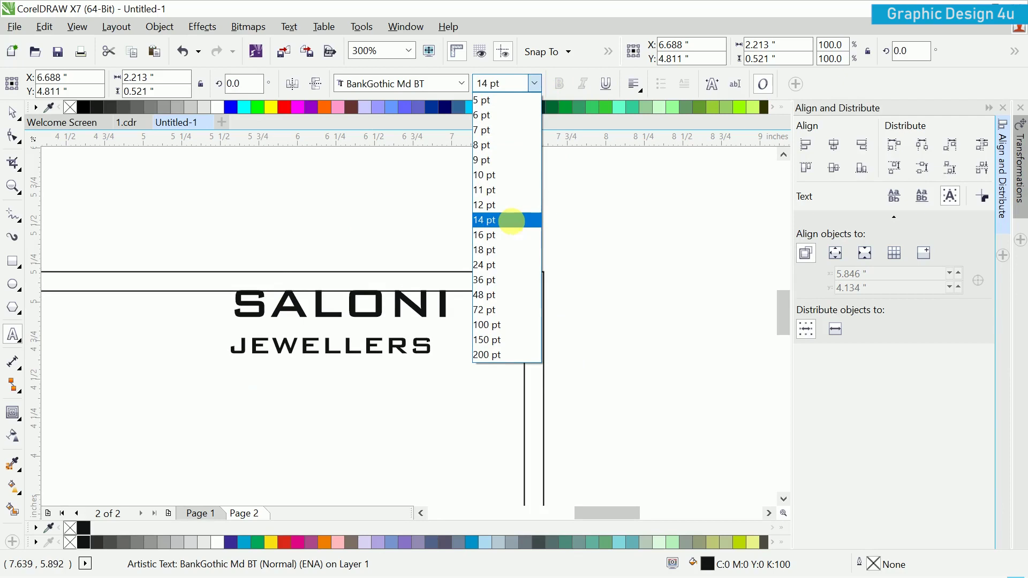
{"action": "left_click", "coordinate": [512, 221]}
{"action": "key", "text": "ctrl+KP_8"}
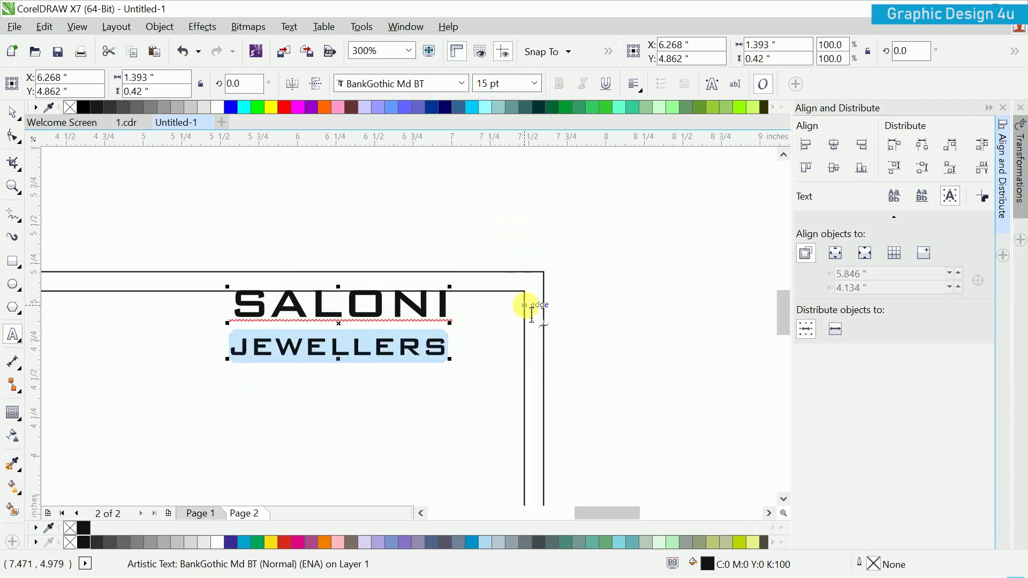
Set the two-line company name to Full Justify alignment and deselect it
{"action": "key", "text": "ctrl+space"}
{"action": "left_click", "coordinate": [633, 84]}
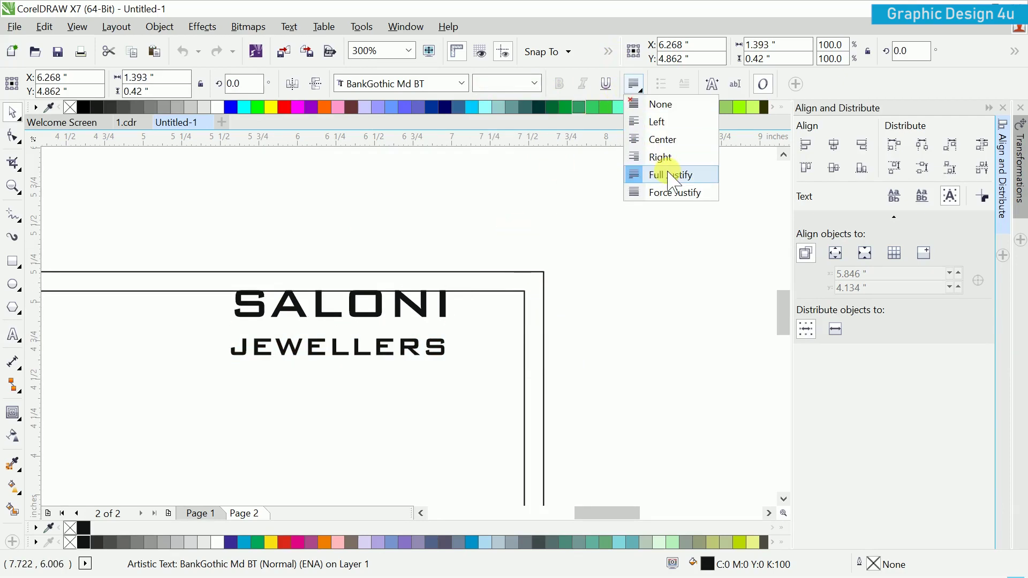
{"action": "left_click", "coordinate": [668, 173]}
{"action": "left_click", "coordinate": [532, 214]}
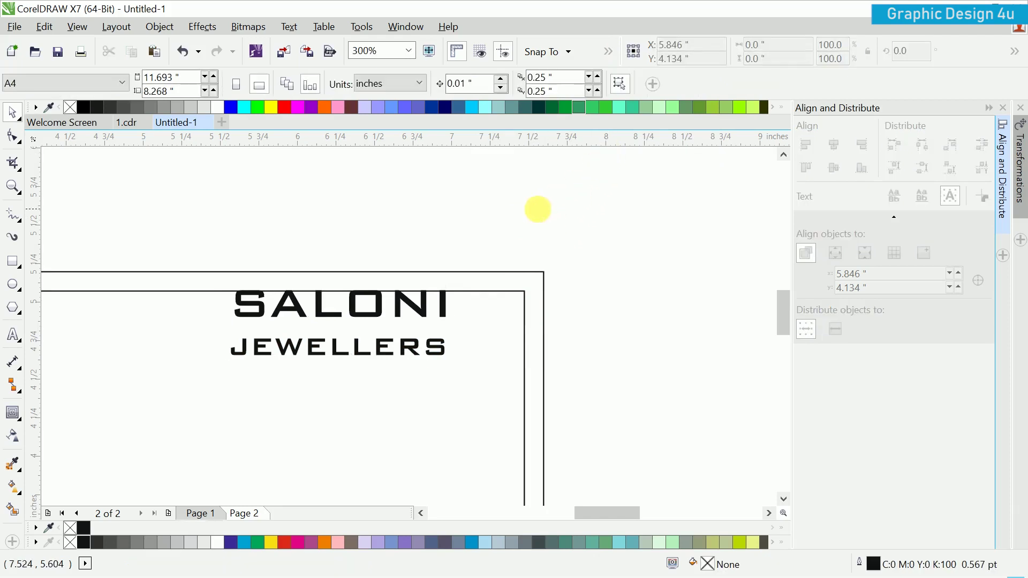
Center the company name horizontally on the inner rectangle
{"action": "left_click_drag", "start_coordinate": [532, 214], "coordinate": [633, 193]}
{"action": "left_click", "coordinate": [529, 292]}
{"action": "left_click", "coordinate": [625, 322], "text": "shift"}
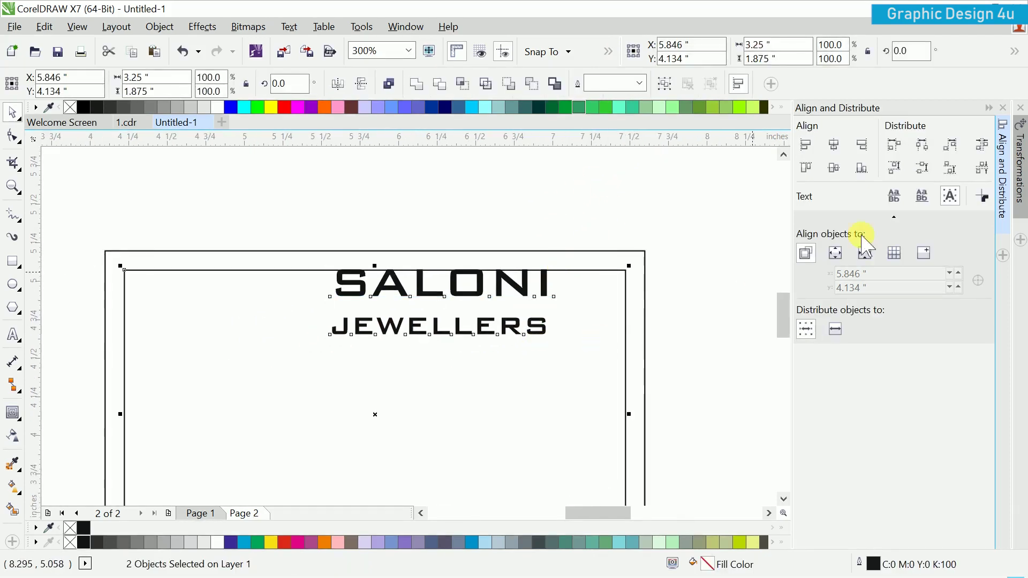
{"action": "left_click", "coordinate": [833, 145]}
{"action": "left_click", "coordinate": [620, 259]}
{"action": "scroll", "coordinate": [470, 287], "scroll_direction": "down", "scroll_amount": 2}
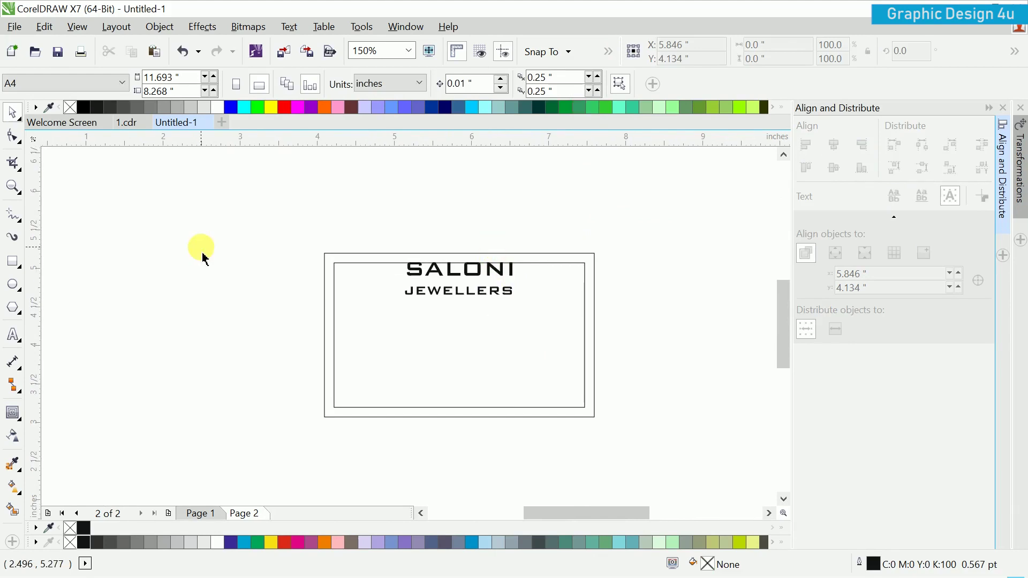
Copy the square-framed Sj logo from Page 1
{"action": "left_click_drag", "start_coordinate": [382, 389], "coordinate": [367, 392]}
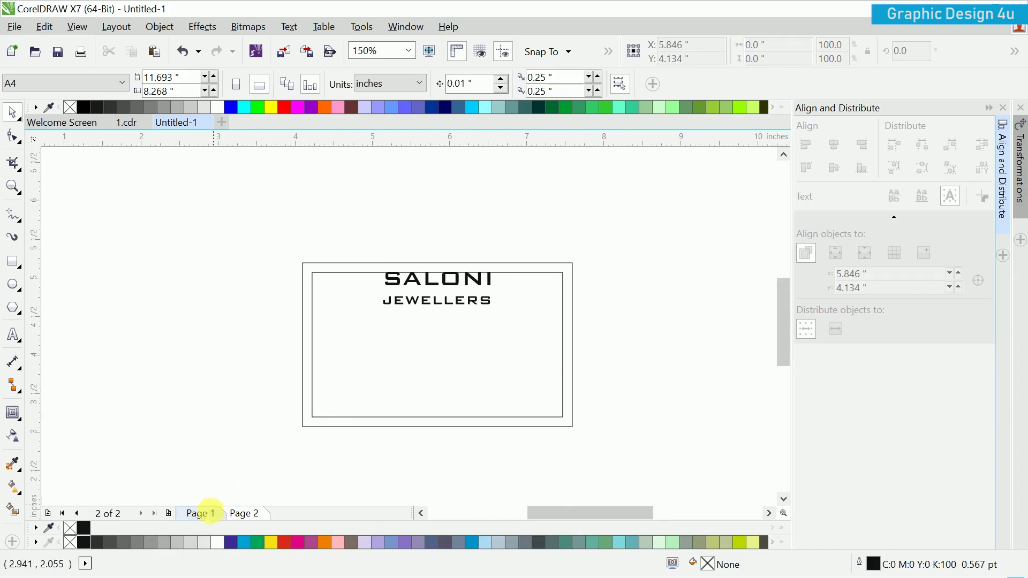
{"action": "left_click", "coordinate": [206, 512]}
{"action": "left_click", "coordinate": [480, 358]}
{"action": "right_click", "coordinate": [480, 358]}
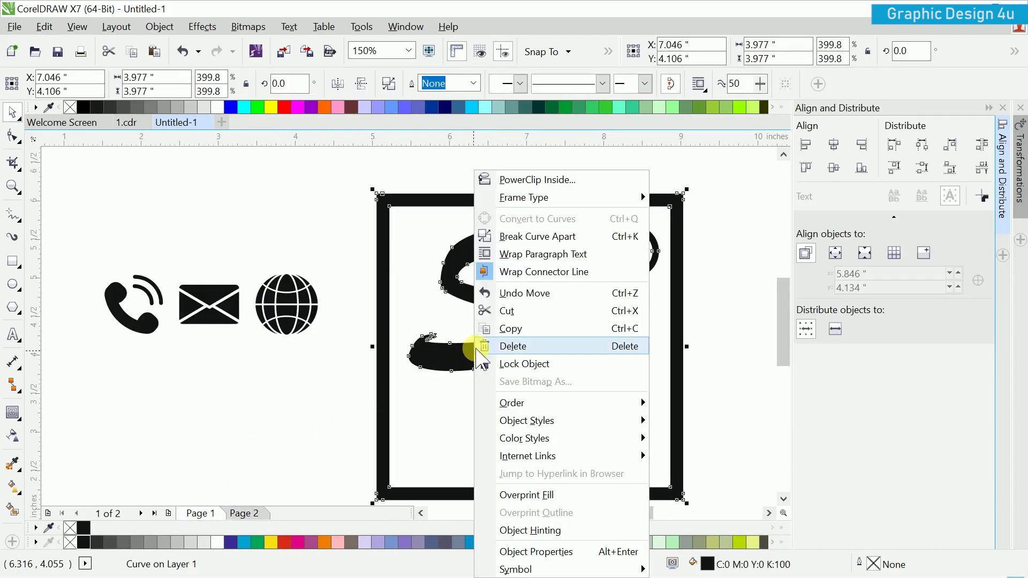
{"action": "left_click", "coordinate": [490, 339]}
Paste the copied logo onto Page 2
{"action": "left_click", "coordinate": [244, 513]}
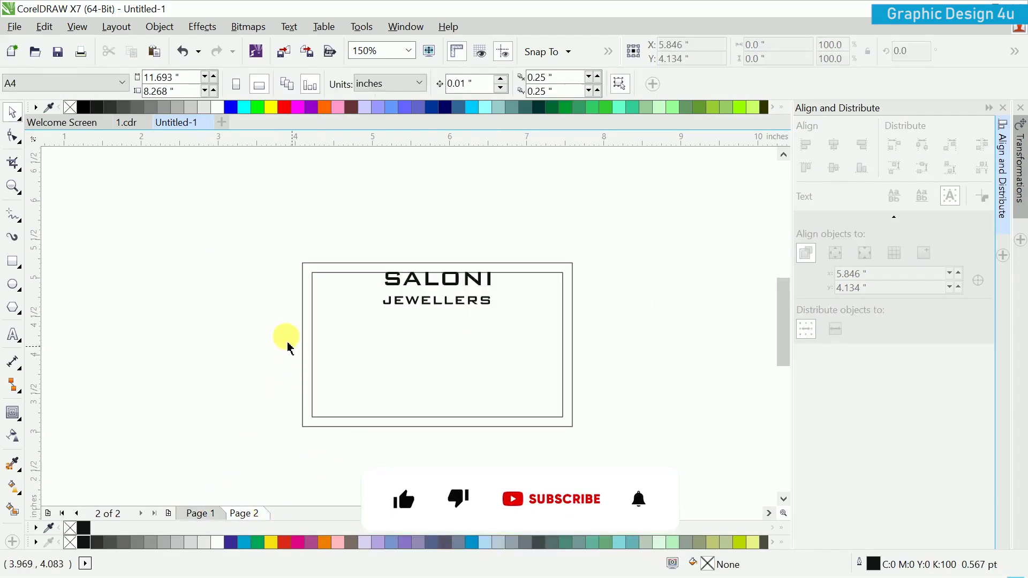
{"action": "right_click", "coordinate": [258, 276]}
{"action": "left_click", "coordinate": [297, 377]}
Scale the logo down to about 0.578 inches square and place it in the inner rectangle's upper-left corner, beside the company name
{"action": "scroll", "coordinate": [425, 339], "scroll_direction": "down", "scroll_amount": 2}
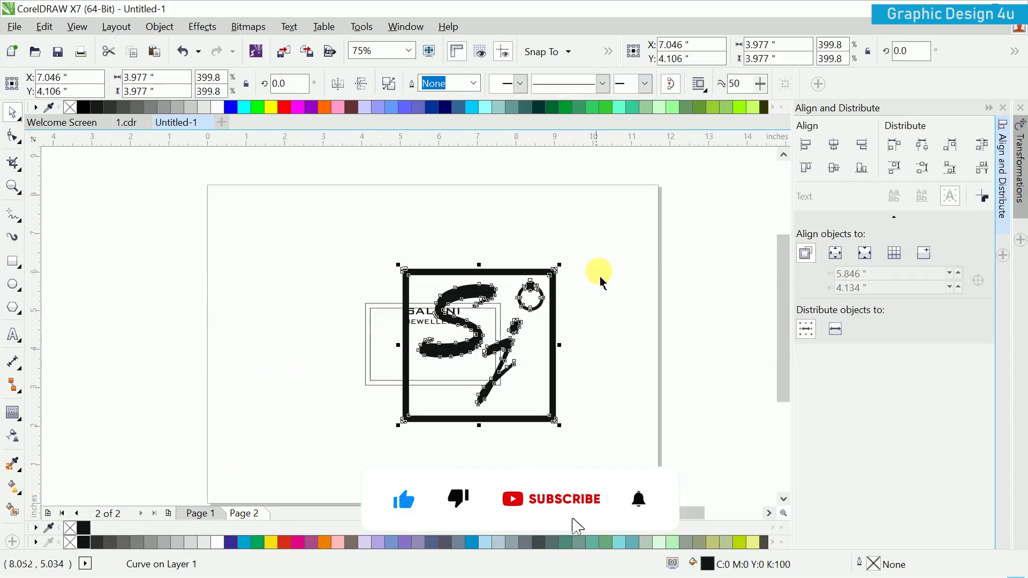
{"action": "left_click_drag", "start_coordinate": [554, 272], "coordinate": [443, 344]}
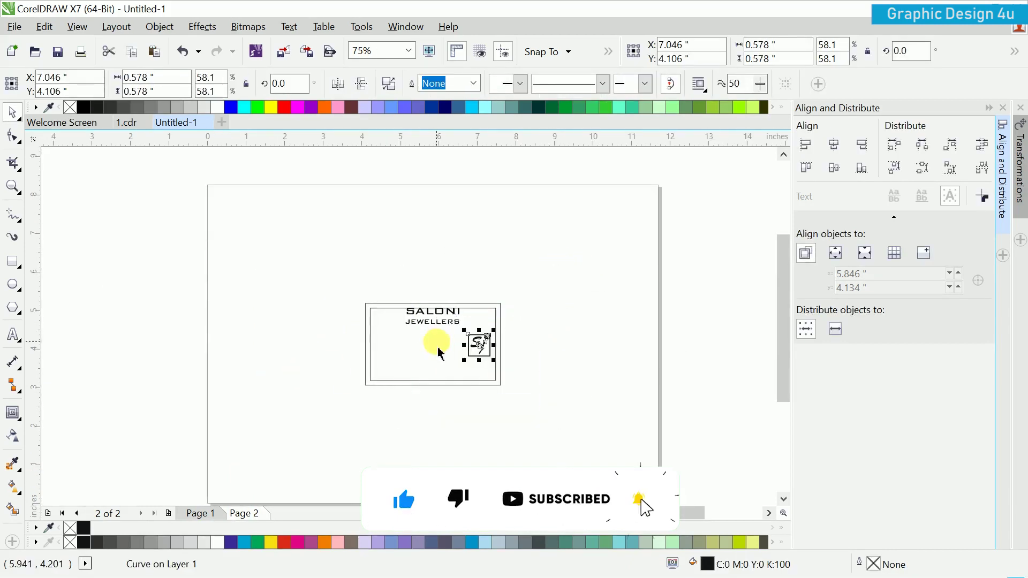
{"action": "scroll", "coordinate": [554, 358], "scroll_direction": "up", "scroll_amount": 4}
{"action": "left_click_drag", "start_coordinate": [587, 372], "coordinate": [214, 267]}
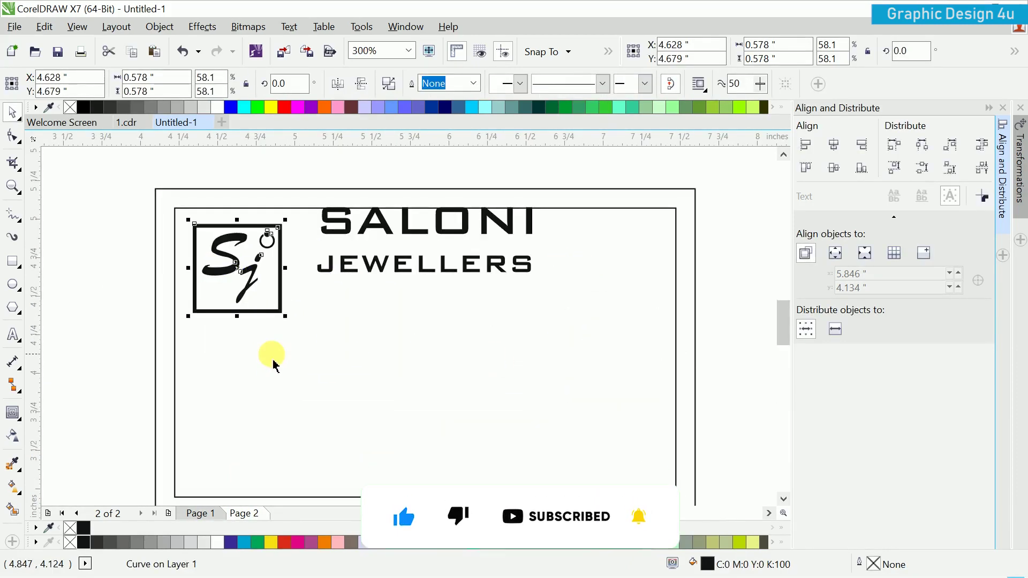
Align the logo with the inner rectangle's upper-left corner and scale it down to about 0.379 inches square
{"action": "left_click", "coordinate": [278, 363], "text": "shift"}
{"action": "key", "text": "l"}
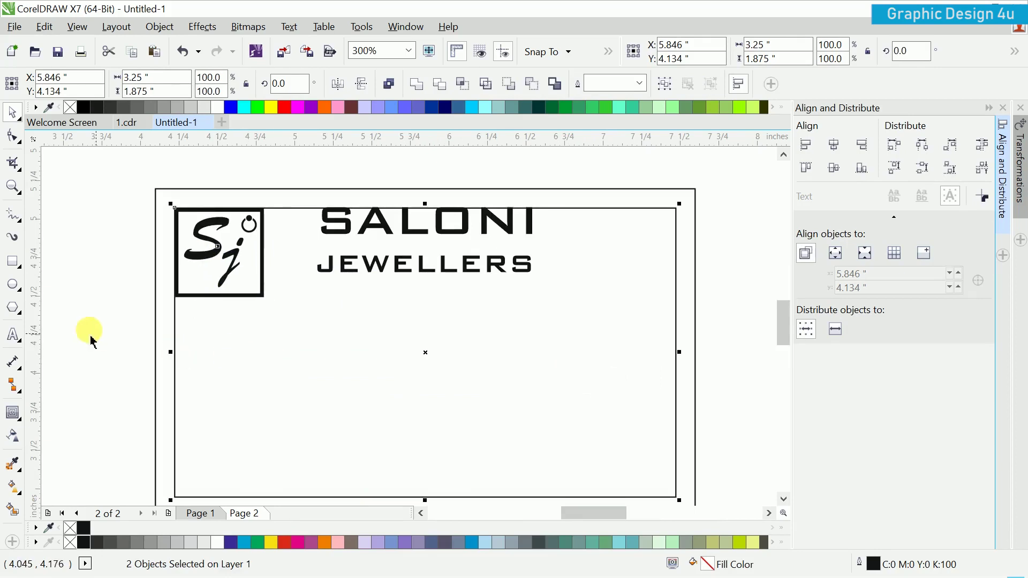
{"action": "left_click", "coordinate": [139, 316]}
{"action": "left_click", "coordinate": [228, 273]}
{"action": "left_click_drag", "start_coordinate": [263, 298], "coordinate": [235, 266]}
{"action": "scroll", "coordinate": [179, 294], "scroll_direction": "up", "scroll_amount": 1}
{"action": "left_click", "coordinate": [164, 263]}
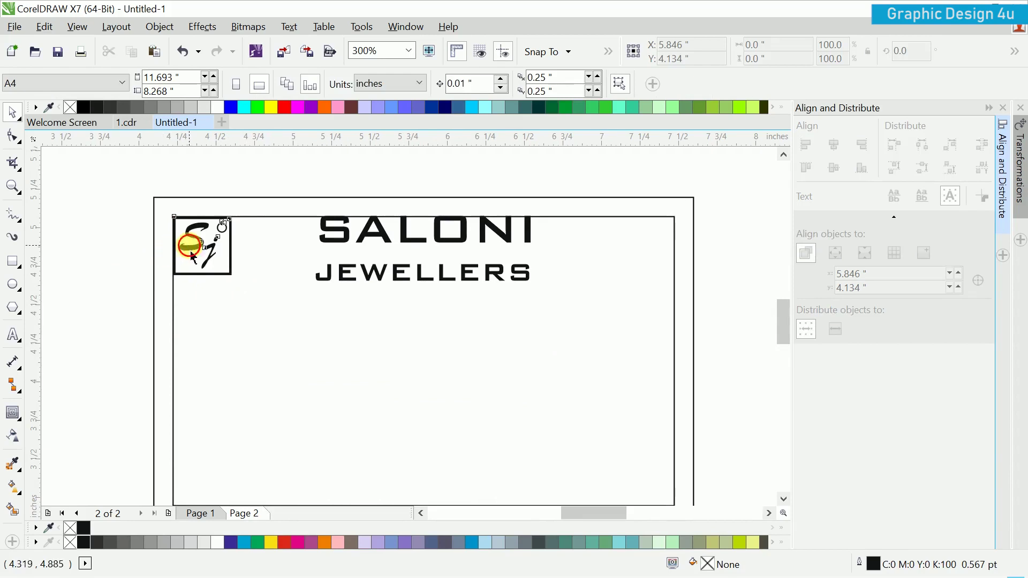
Fill the Sj logo with light yellow, C0 M0 Y60 K0
{"action": "left_click", "coordinate": [184, 238]}
{"action": "left_click", "coordinate": [990, 108]}
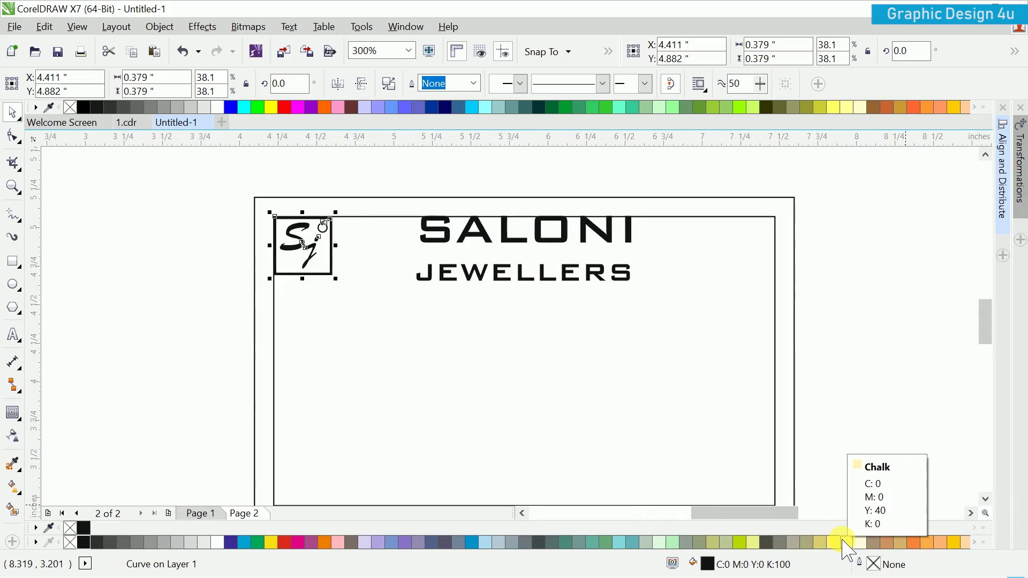
{"action": "left_click", "coordinate": [839, 542]}
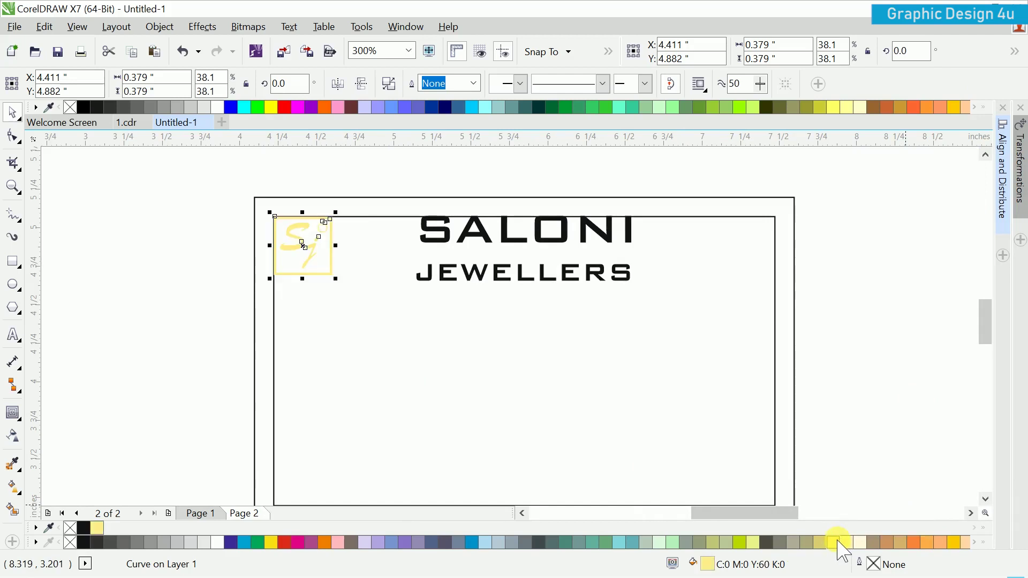
Apply a short horizontal, repeating fountain fill to the logo, starting from its left edge
{"action": "scroll", "coordinate": [320, 308], "scroll_direction": "up", "scroll_amount": 1}
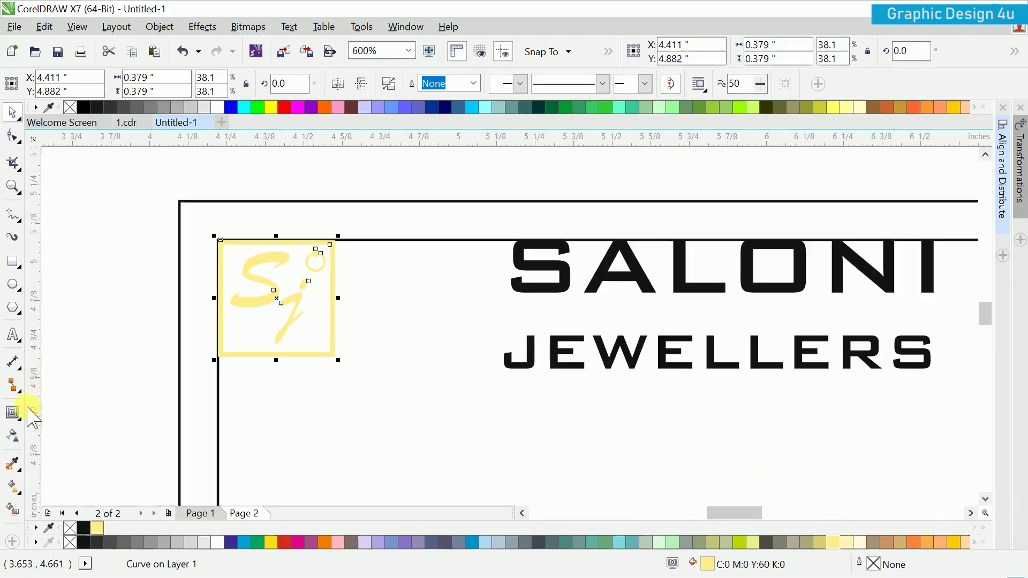
{"action": "left_click", "coordinate": [12, 487]}
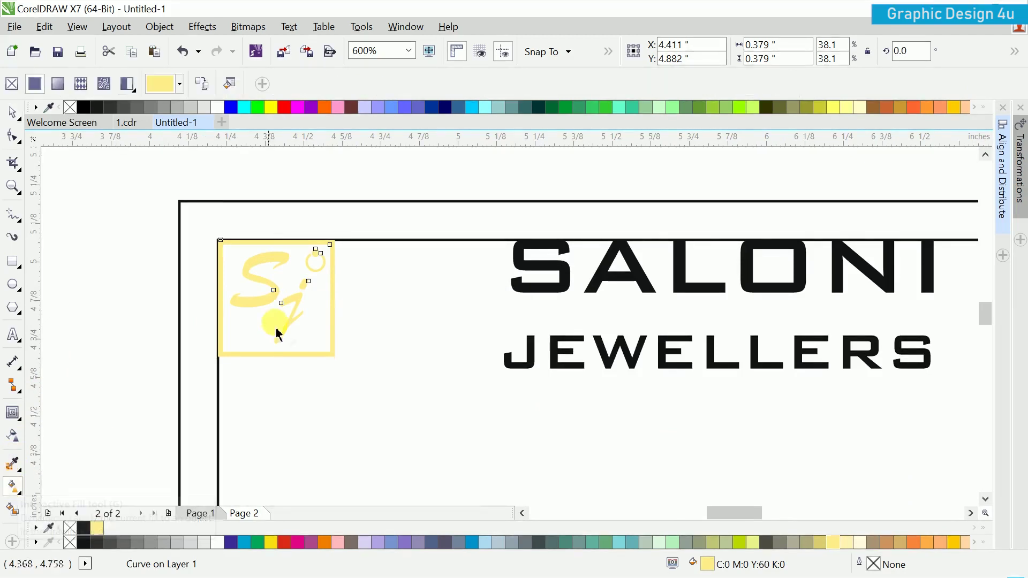
{"action": "scroll", "coordinate": [230, 356], "scroll_direction": "up", "scroll_amount": 1}
{"action": "left_click_drag", "start_coordinate": [231, 367], "coordinate": [274, 366]}
Set the end colour of the logo's fountain fill to C15 M30 Y70 K50
{"action": "left_click", "coordinate": [251, 386]}
{"action": "left_click", "coordinate": [389, 266]}
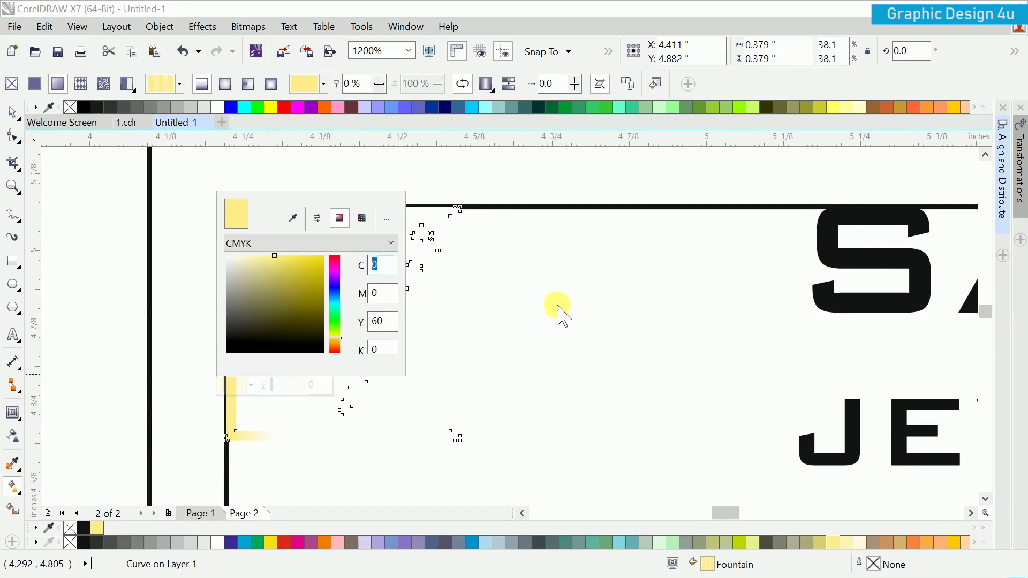
{"action": "type", "text": "15"}
{"action": "key", "text": "Tab"}
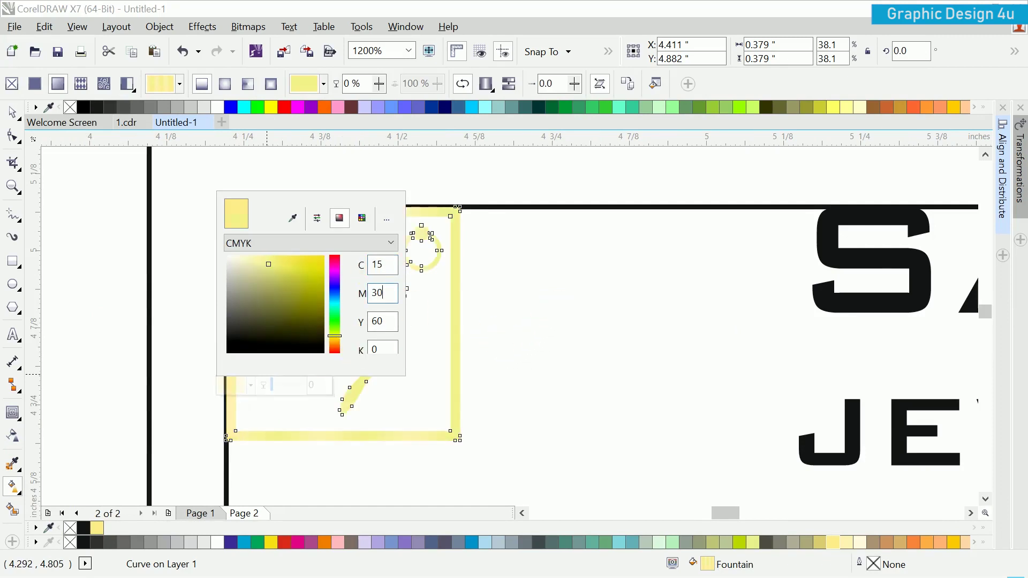
{"action": "key", "text": "Tab"}
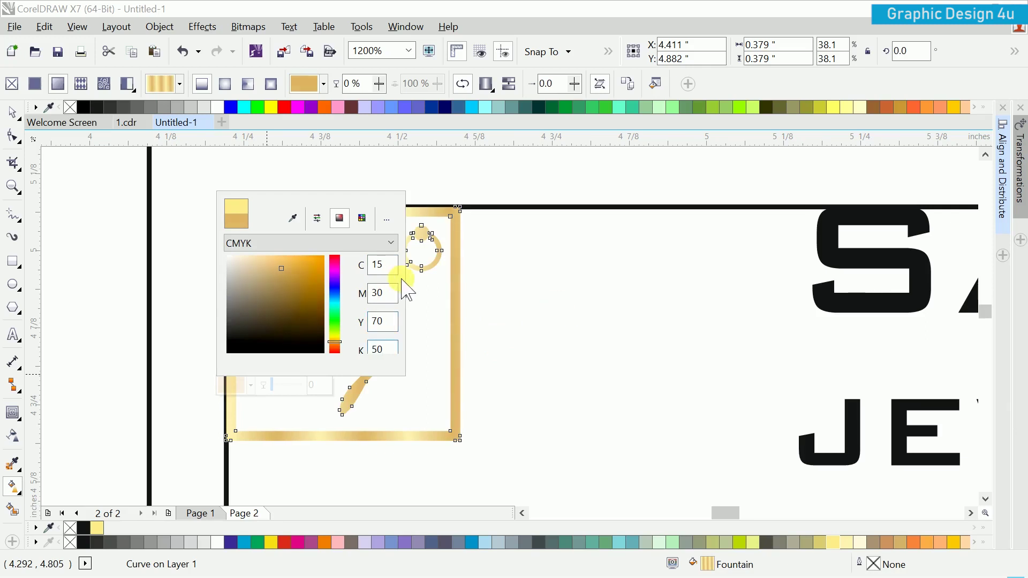
{"action": "key", "text": "Tab"}
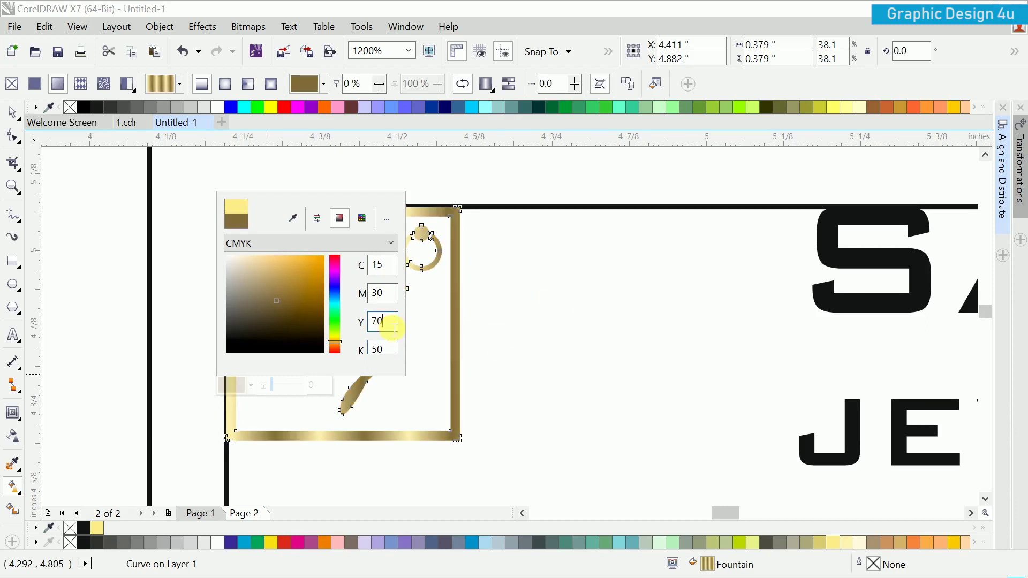
{"action": "left_click", "coordinate": [140, 318]}
{"action": "key", "text": "space"}
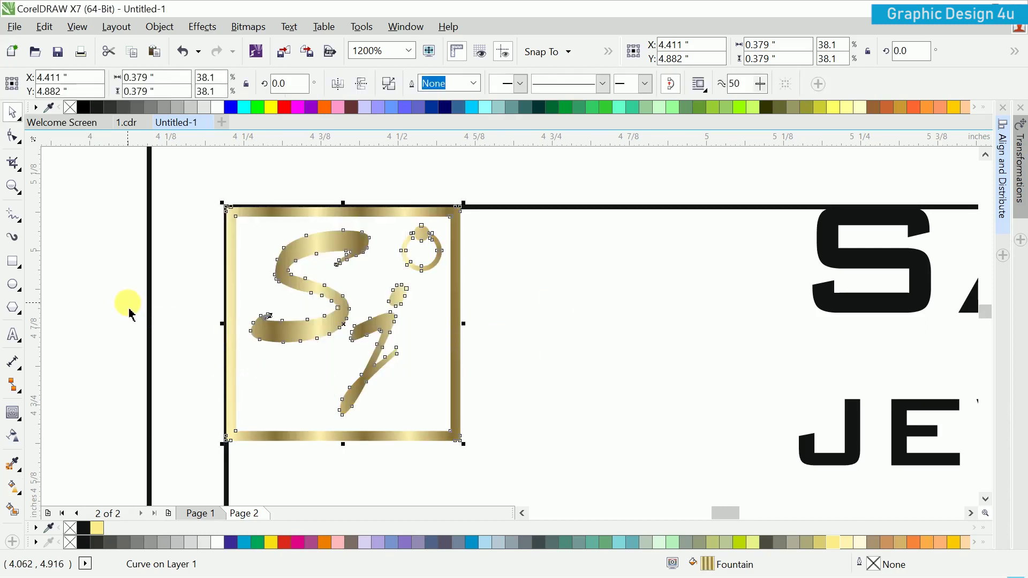
Set the black component of the logo gradient's end colour to 0, keeping C15 M30 Y70
{"action": "left_click", "coordinate": [129, 314]}
{"action": "left_click", "coordinate": [282, 339]}
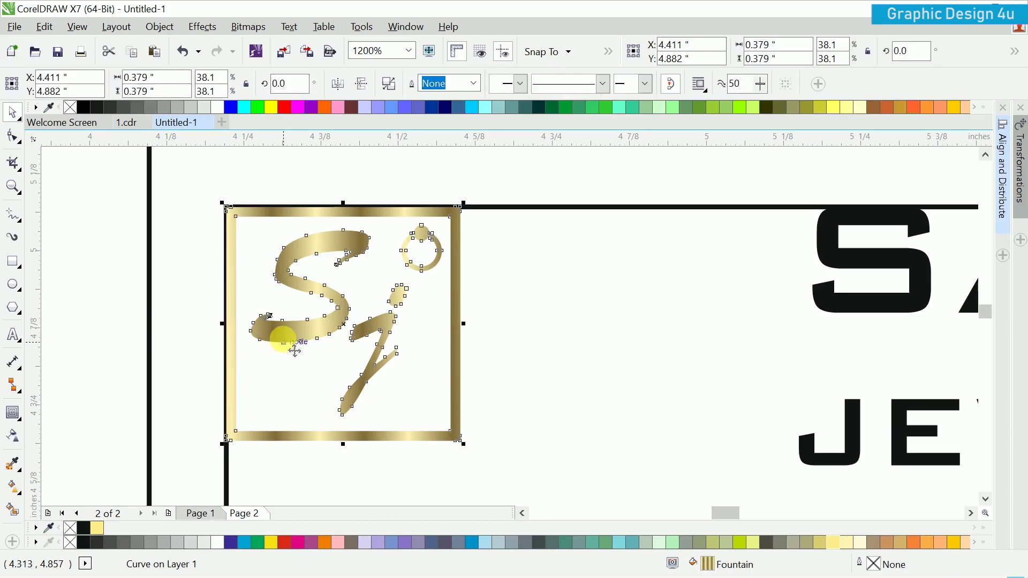
{"action": "key", "text": "g"}
{"action": "left_click", "coordinate": [274, 365]}
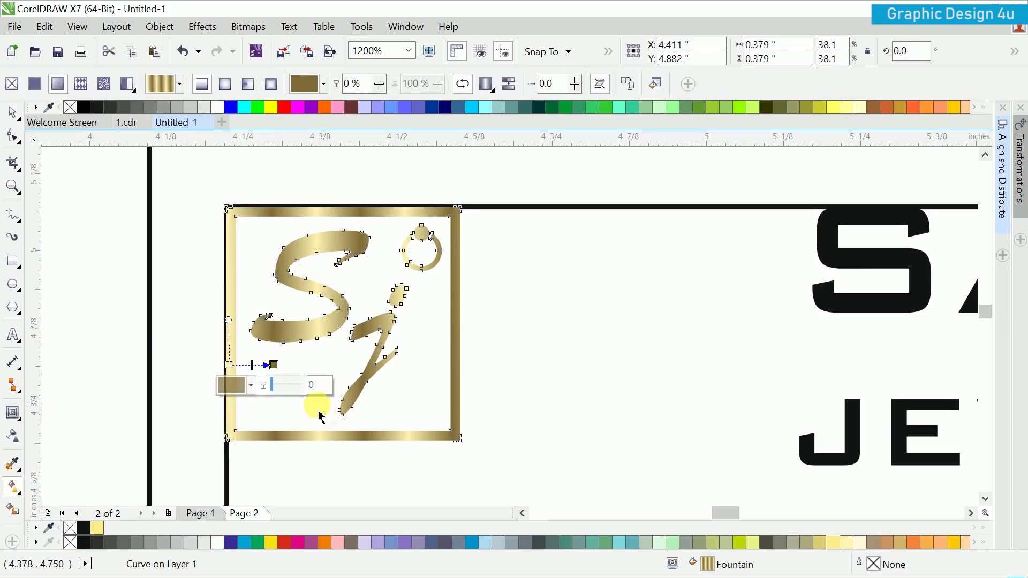
{"action": "left_click", "coordinate": [251, 385]}
{"action": "left_click_drag", "start_coordinate": [389, 351], "coordinate": [336, 381]}
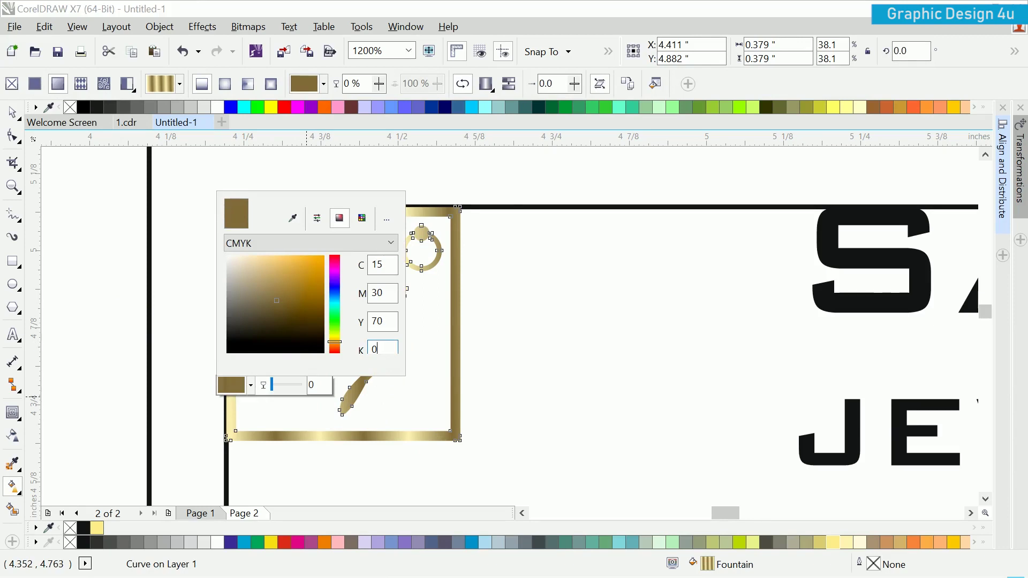
{"action": "left_click", "coordinate": [387, 321]}
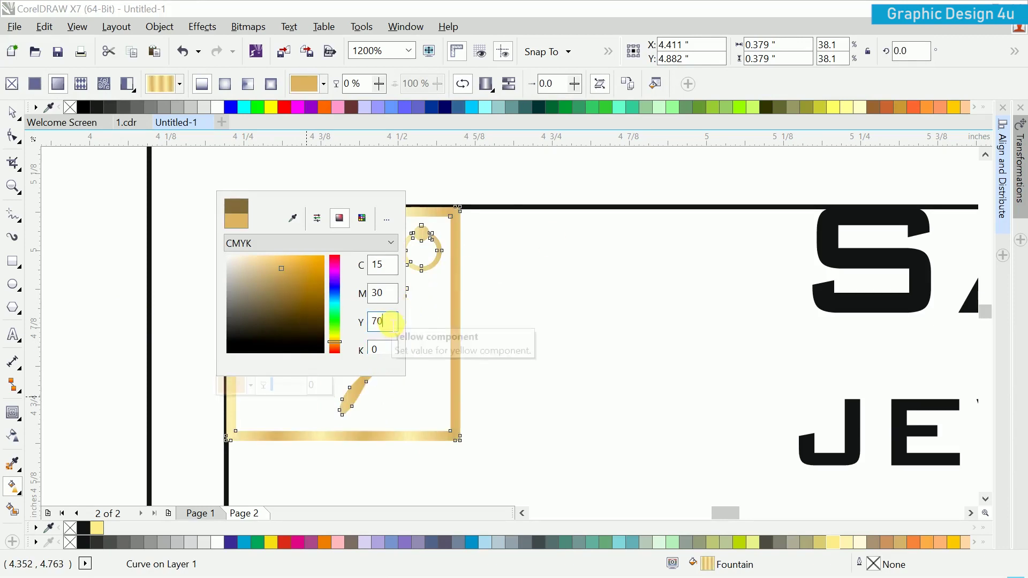
{"action": "left_click", "coordinate": [264, 436]}
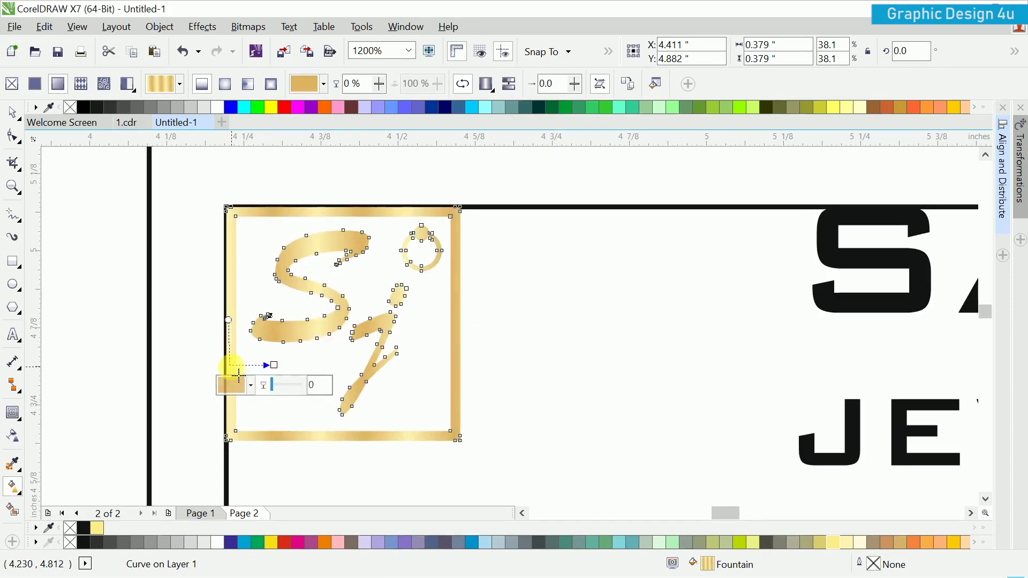
Set the start colour of the logo's fountain fill to Chalk, C0 M0 Y40 K0
{"action": "left_click", "coordinate": [835, 543]}
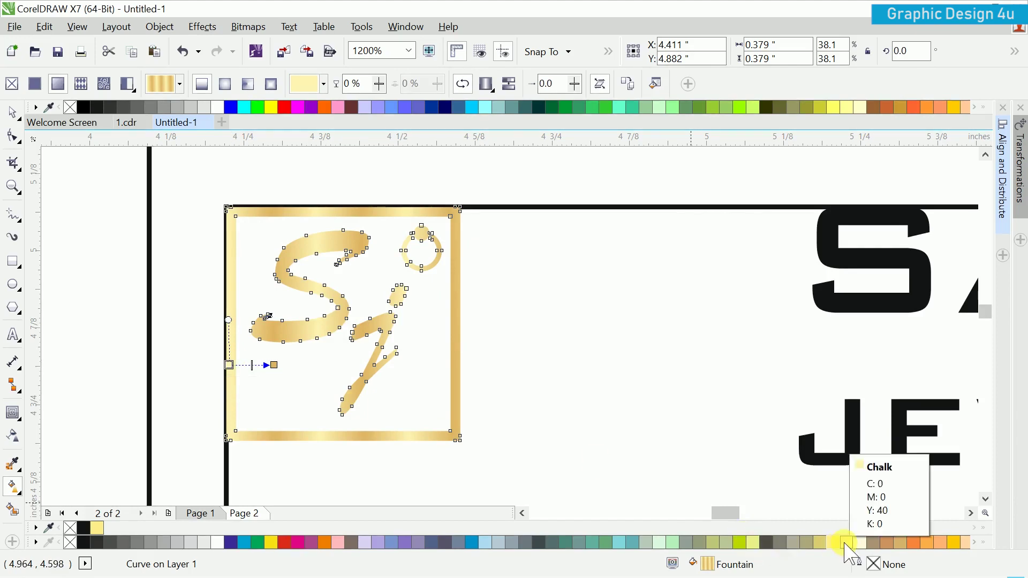
{"action": "key", "text": "space"}
{"action": "scroll", "coordinate": [249, 381], "scroll_direction": "down", "scroll_amount": 2}
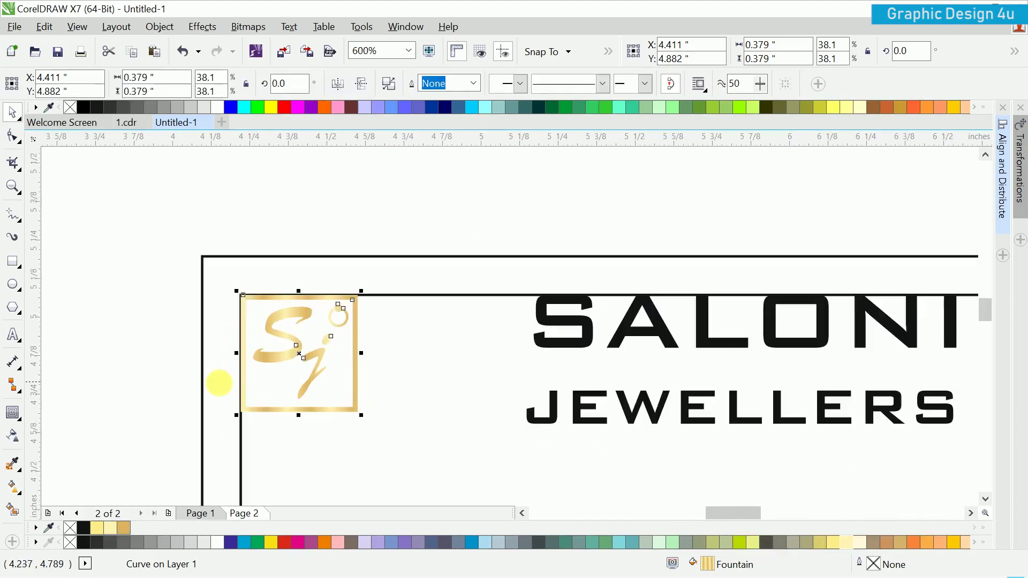
{"action": "left_click", "coordinate": [151, 377]}
Fill the outer 3.5 by 2.125 inch card rectangle with black, K100
{"action": "left_click_drag", "start_coordinate": [303, 392], "coordinate": [247, 324]}
{"action": "scroll", "coordinate": [231, 349], "scroll_direction": "down", "scroll_amount": 1}
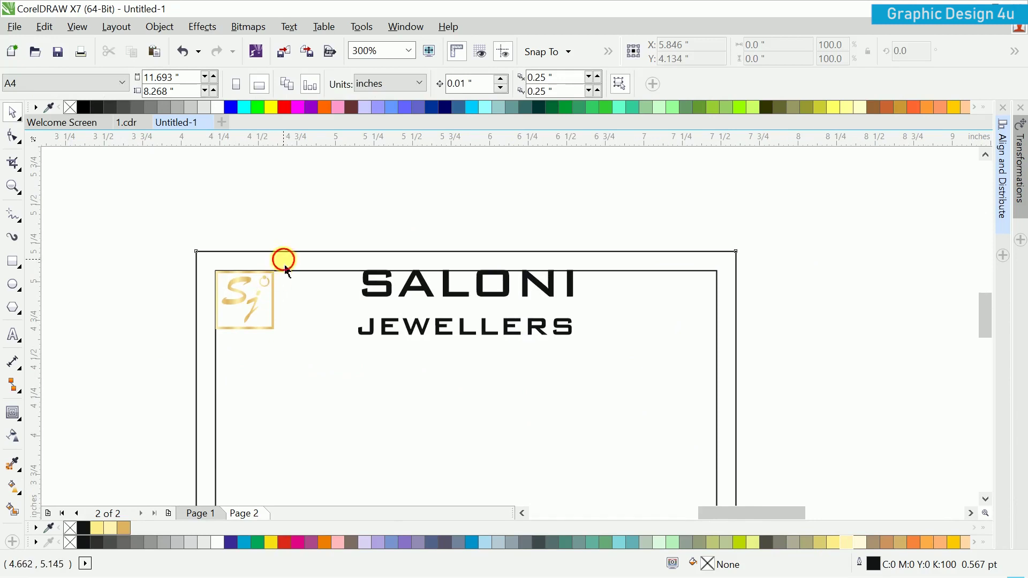
{"action": "left_click", "coordinate": [288, 271]}
{"action": "key", "text": "shift+F2"}
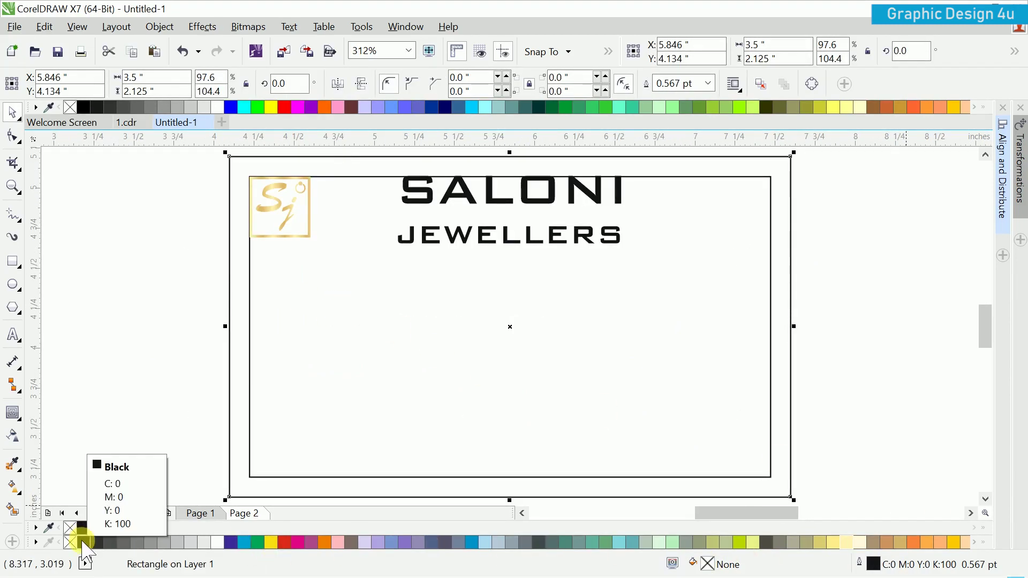
{"action": "left_click", "coordinate": [83, 542]}
Set the card rectangle's fill to a rich black of C75 M60 Y65 K95
{"action": "double_click", "coordinate": [705, 565]}
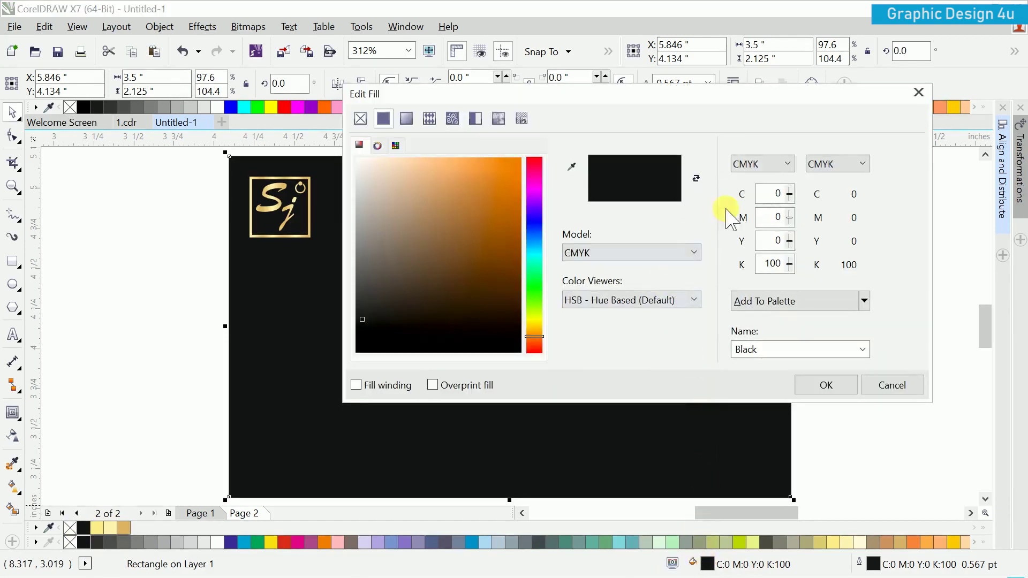
{"action": "left_click", "coordinate": [777, 198]}
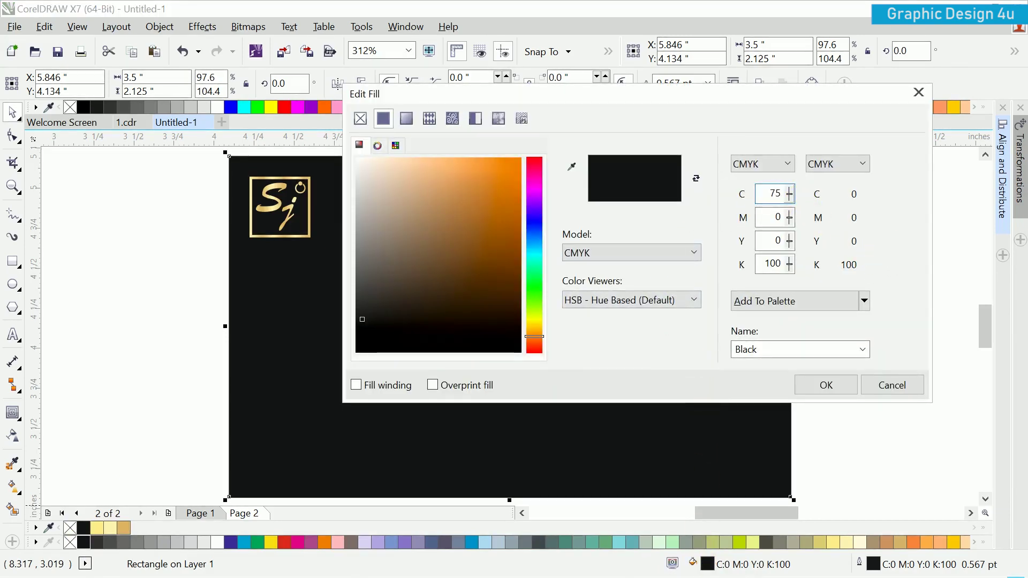
{"action": "key", "text": "Tab"}
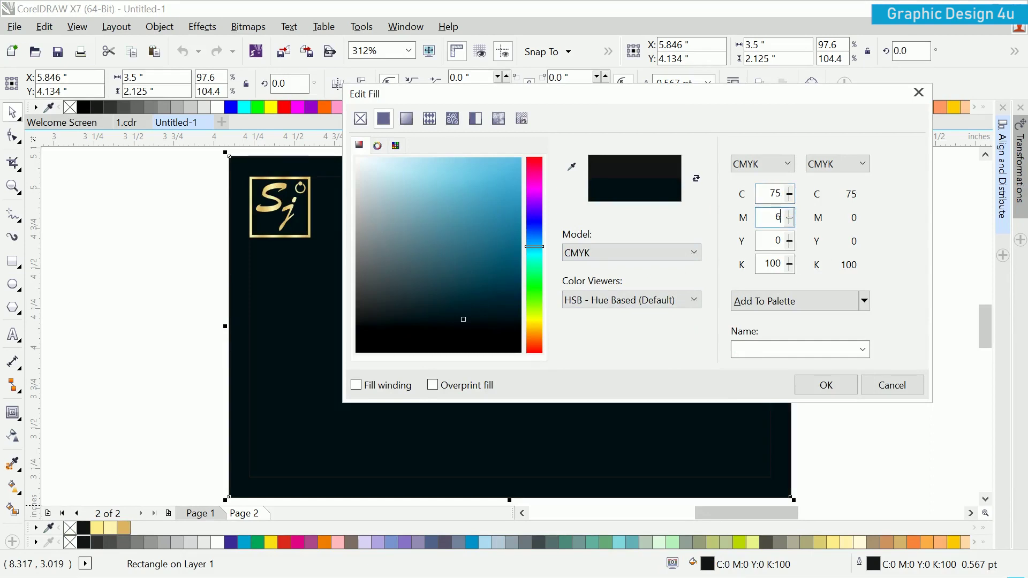
{"action": "key", "text": "Tab"}
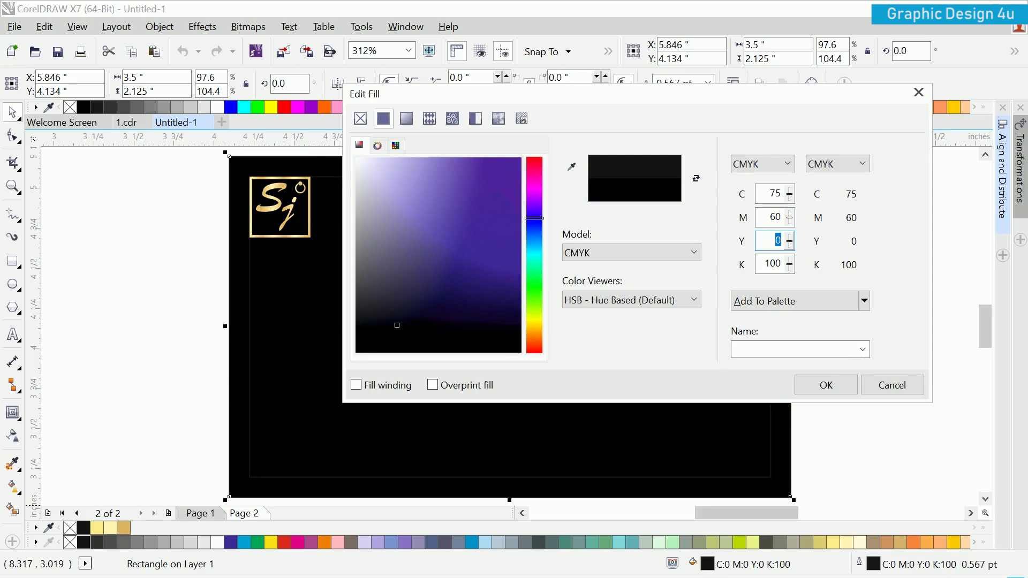
{"action": "type", "text": "65"}
{"action": "key", "text": "Tab"}
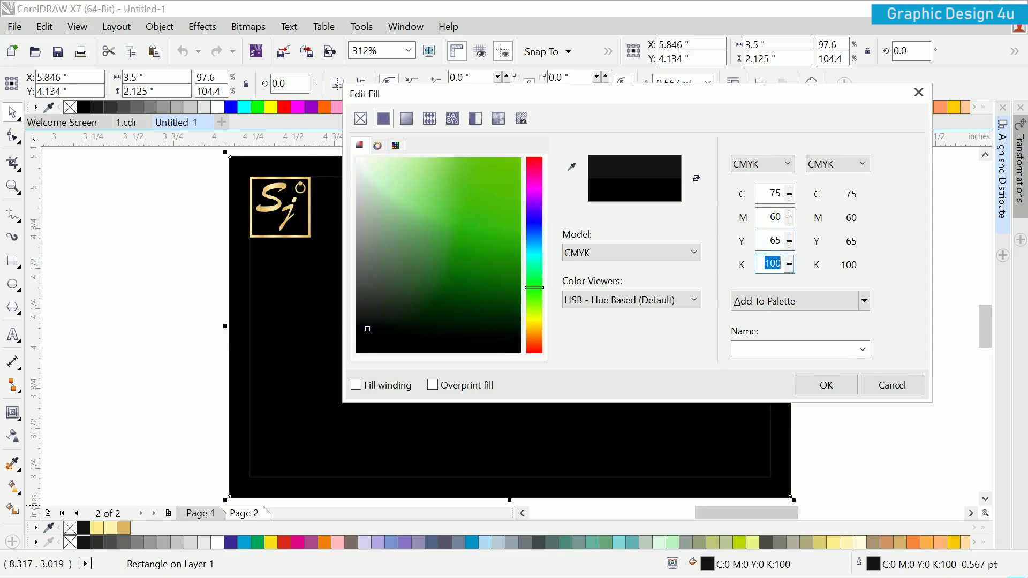
{"action": "type", "text": "95"}
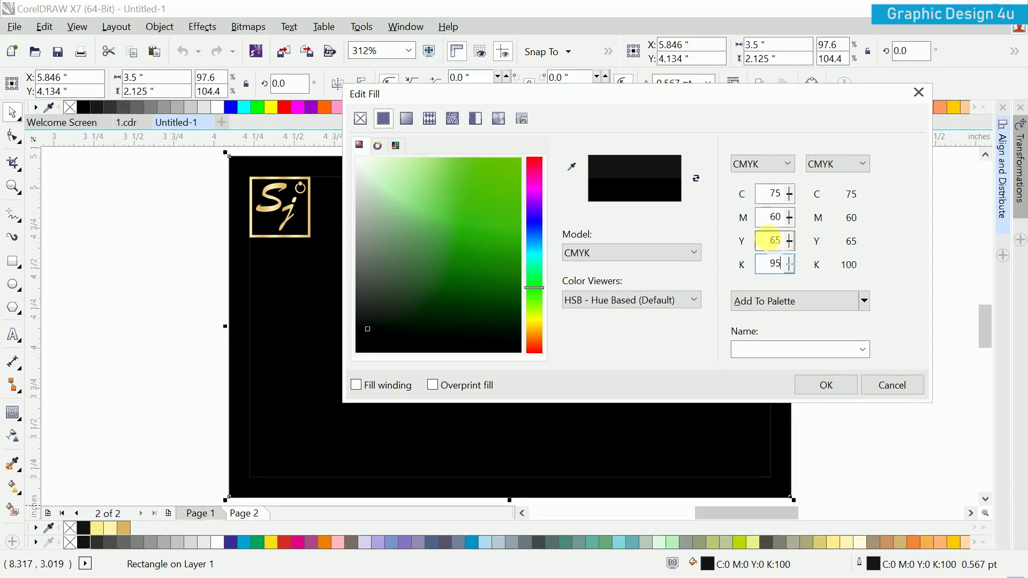
{"action": "left_click", "coordinate": [828, 386]}
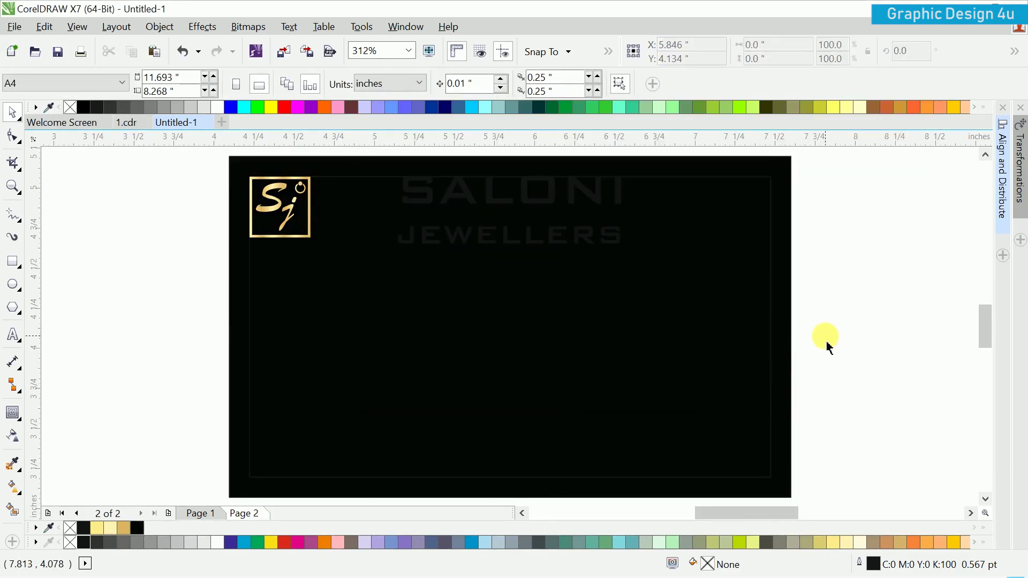
Set the magenta component of the card background's fill to 100
{"action": "left_click", "coordinate": [766, 459]}
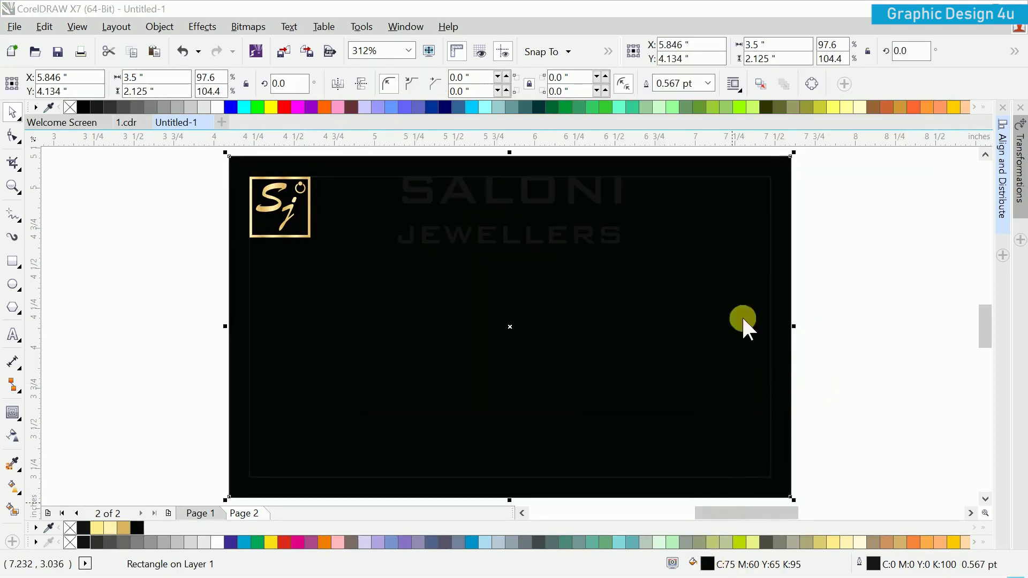
{"action": "key", "text": "shift+F11"}
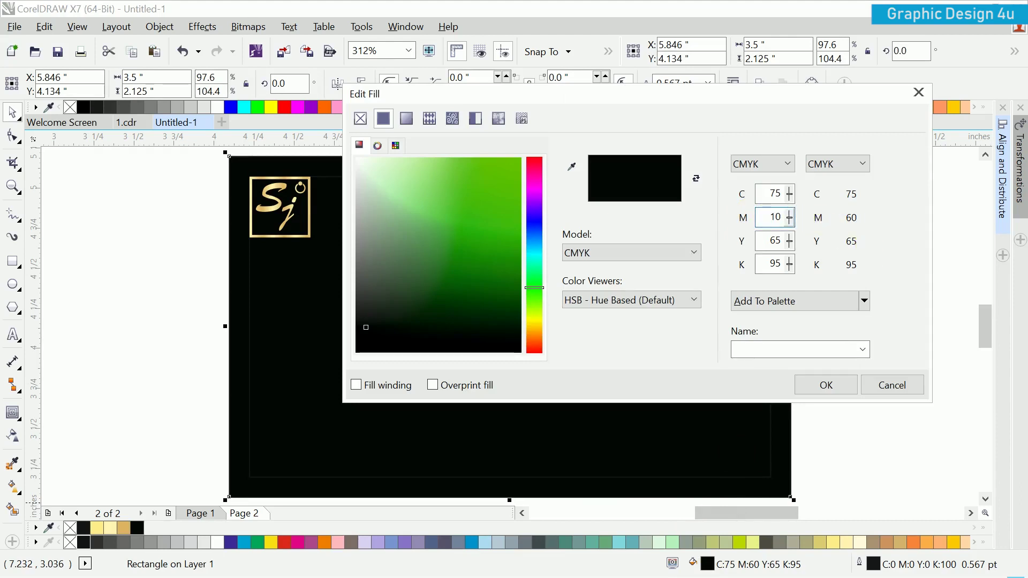
{"action": "key", "text": "Tab"}
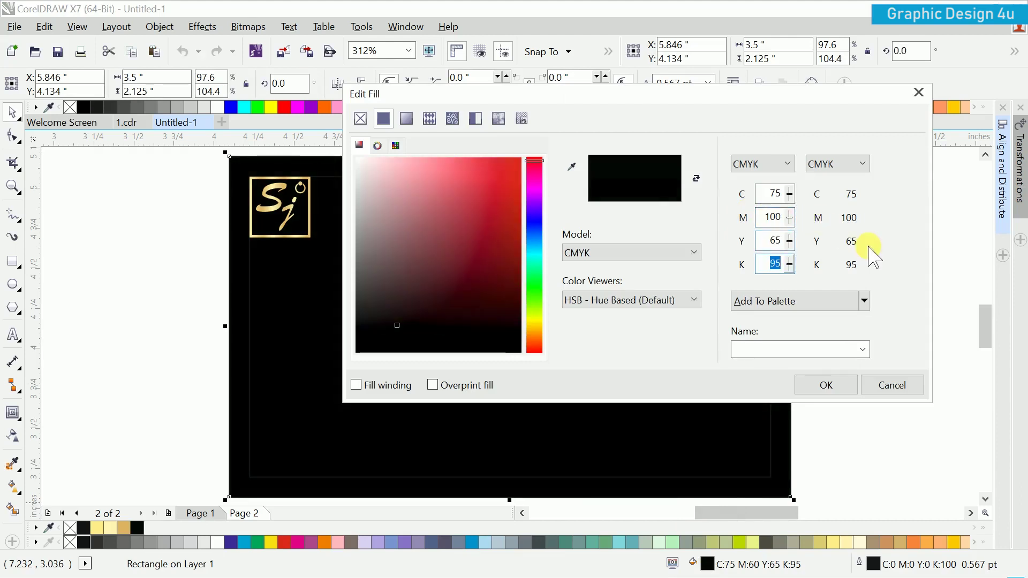
{"action": "left_click", "coordinate": [828, 385]}
{"action": "key", "text": "Escape"}
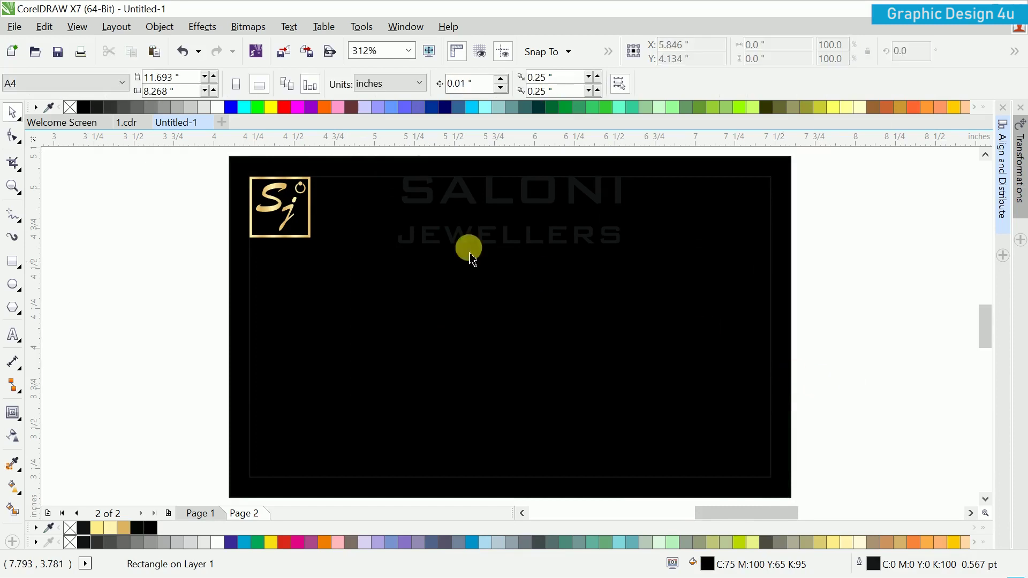
{"action": "left_click", "coordinate": [289, 206]}
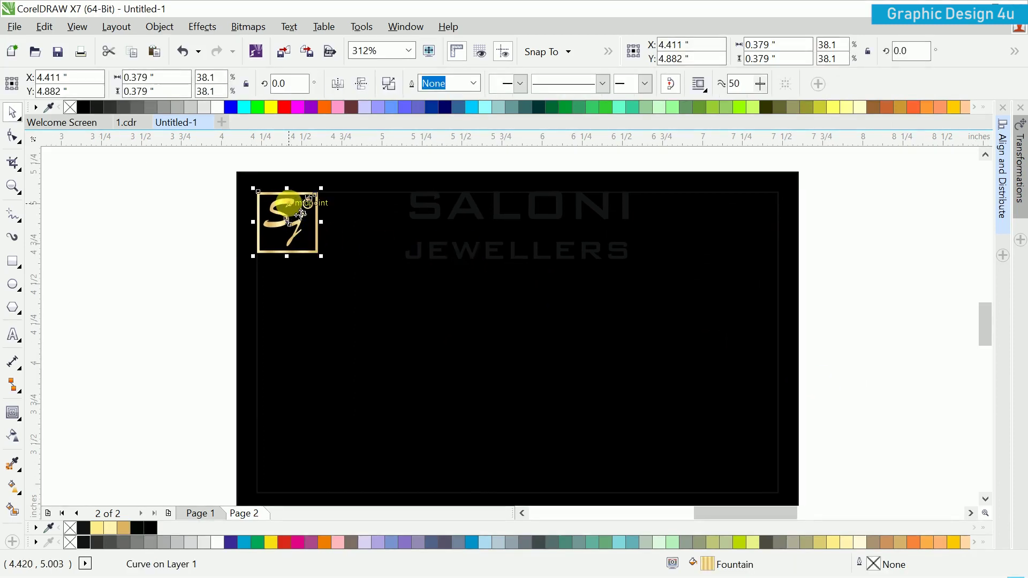
{"action": "left_click_drag", "start_coordinate": [289, 204], "coordinate": [279, 209]}
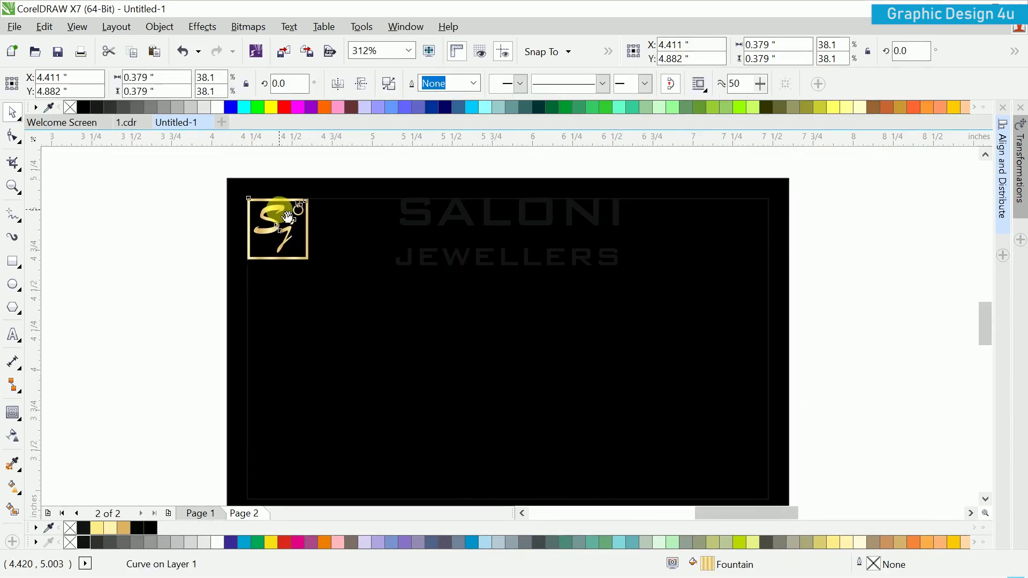
{"action": "scroll", "coordinate": [279, 209], "scroll_direction": "up", "scroll_amount": 2}
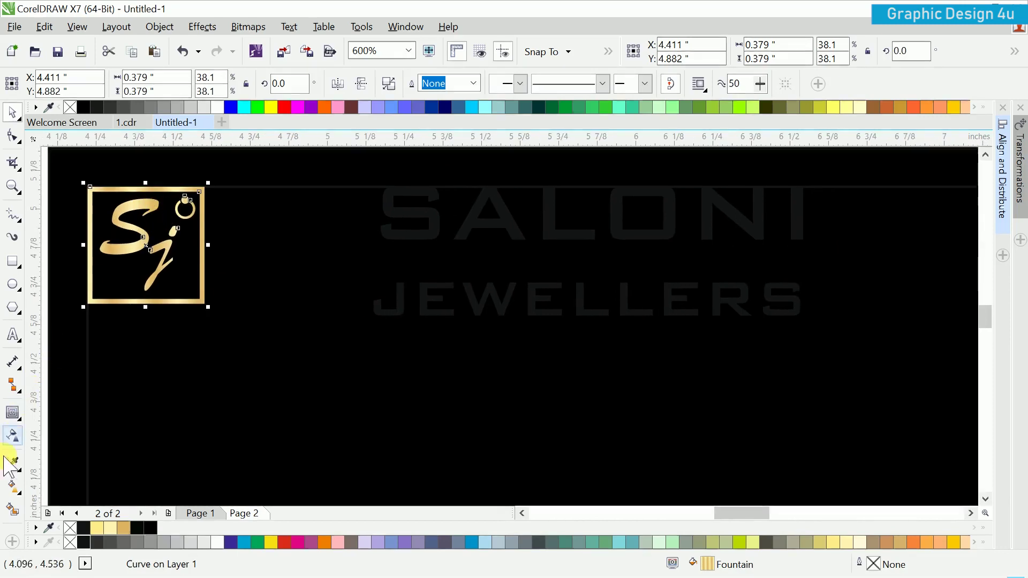
{"action": "left_click", "coordinate": [15, 487]}
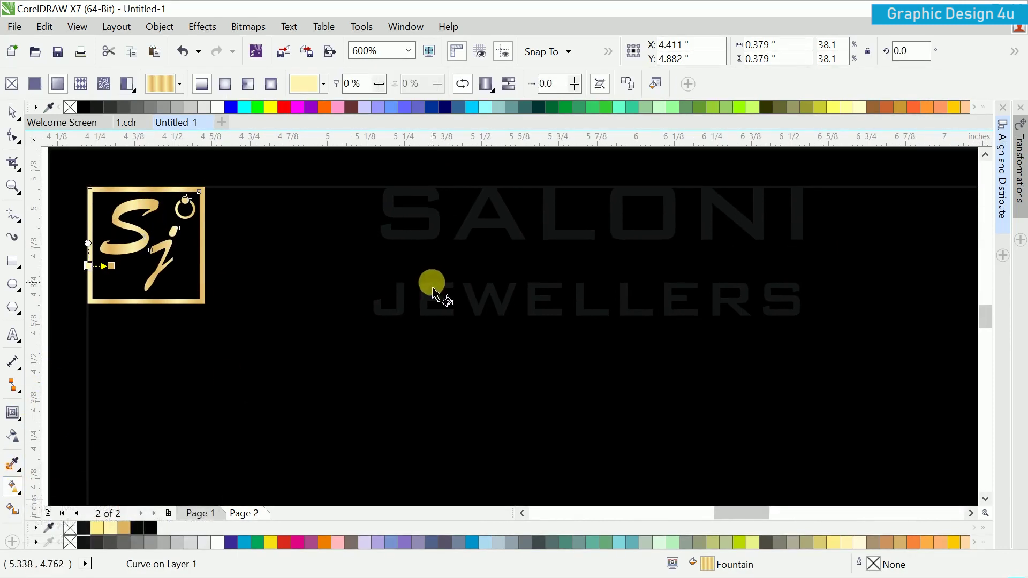
Copy the logo's gold fountain fill onto the SALONI JEWELLERS text
{"action": "left_click", "coordinate": [438, 236]}
{"action": "key", "text": "space"}
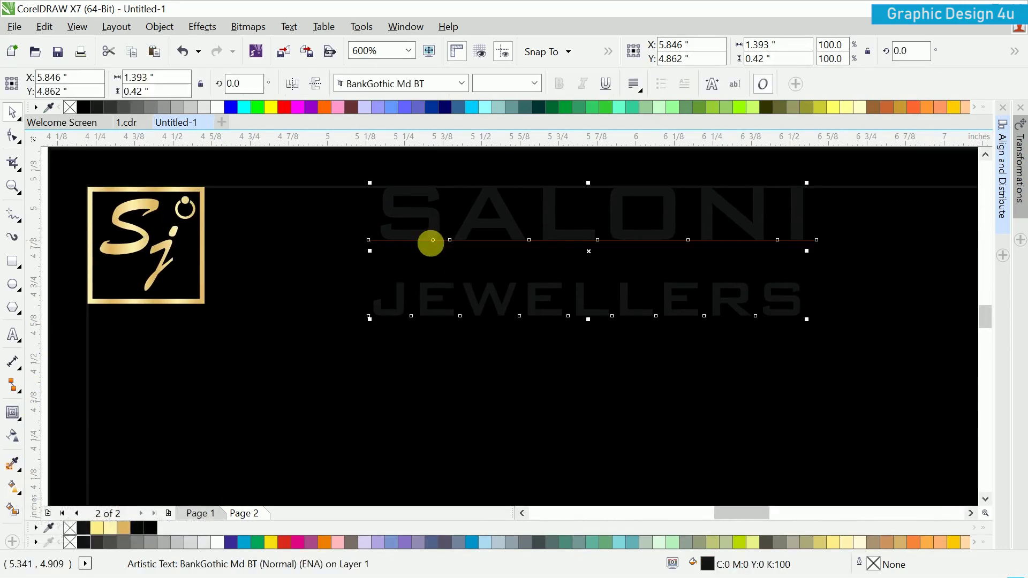
{"action": "scroll", "coordinate": [420, 252], "scroll_direction": "down", "scroll_amount": 1}
{"action": "left_click", "coordinate": [434, 203]}
{"action": "left_click", "coordinate": [421, 247]}
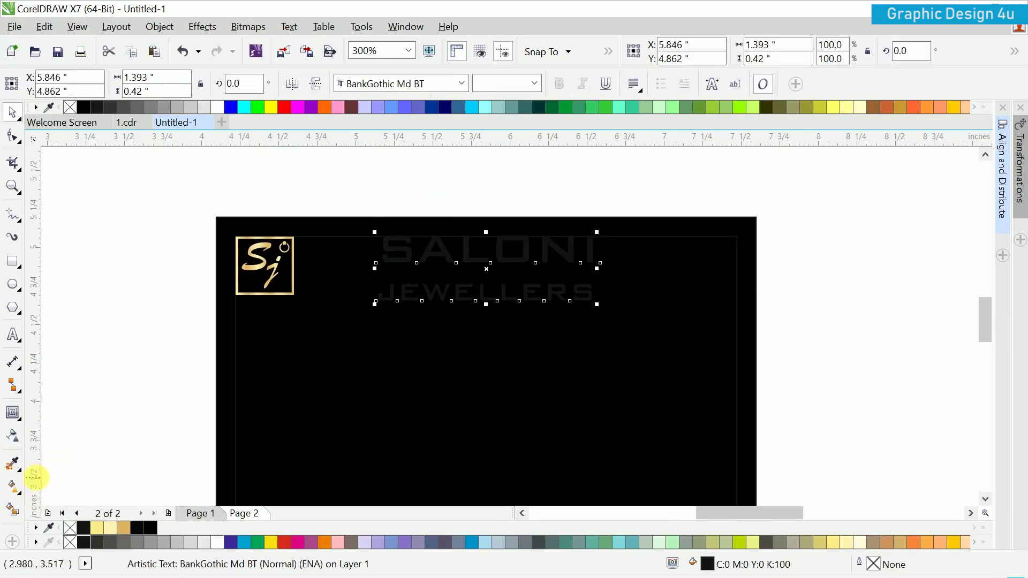
{"action": "left_click", "coordinate": [11, 487]}
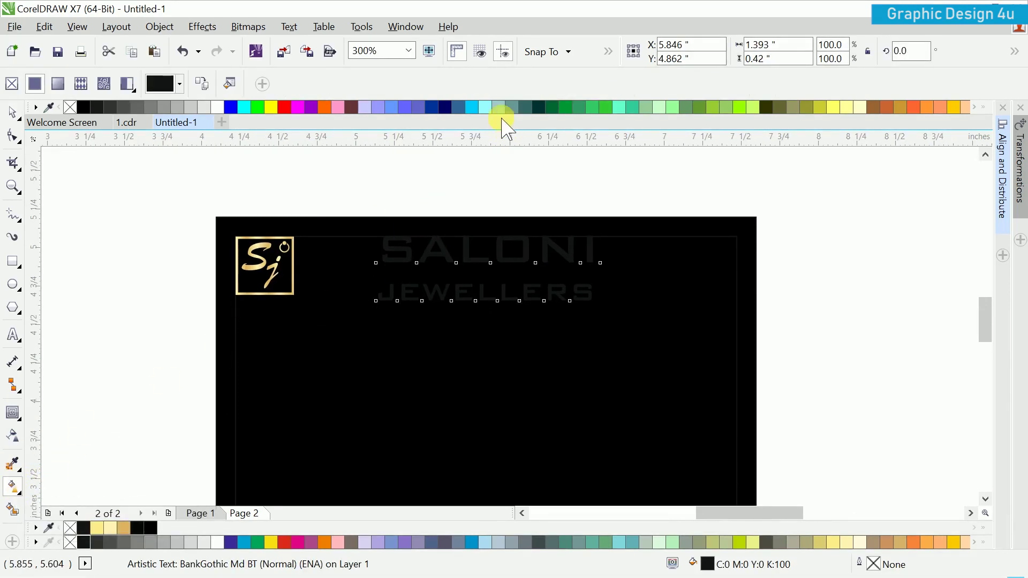
{"action": "left_click", "coordinate": [201, 84]}
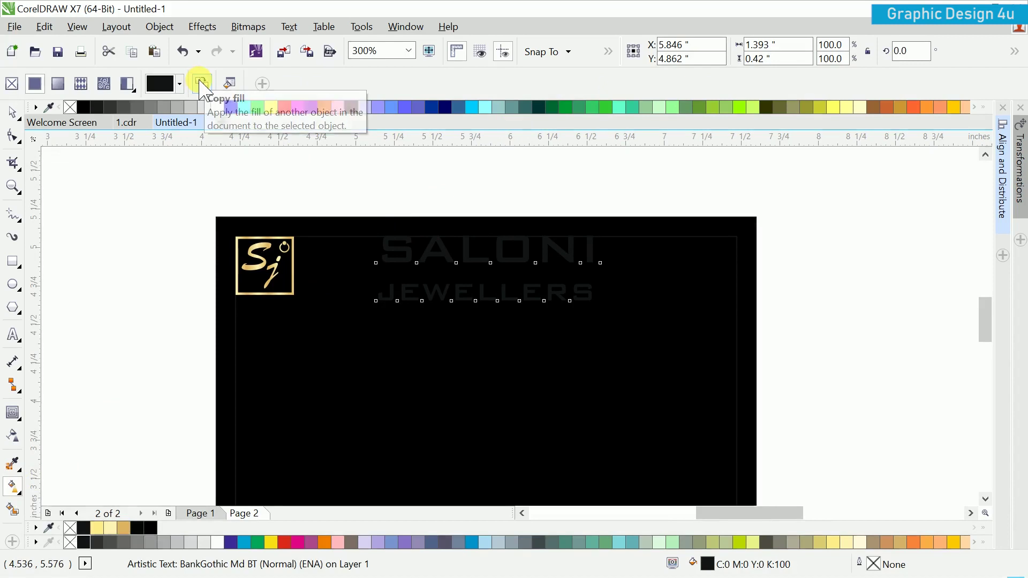
{"action": "left_click", "coordinate": [251, 244]}
{"action": "left_click", "coordinate": [259, 245]}
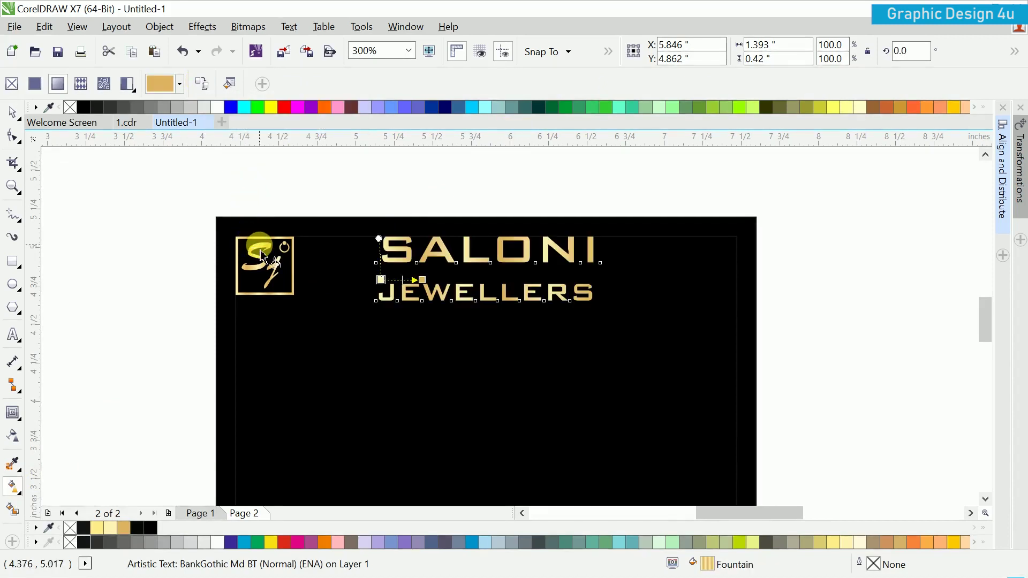
{"action": "left_click", "coordinate": [454, 160]}
{"action": "key", "text": "space"}
{"action": "left_click_drag", "start_coordinate": [497, 199], "coordinate": [449, 213]}
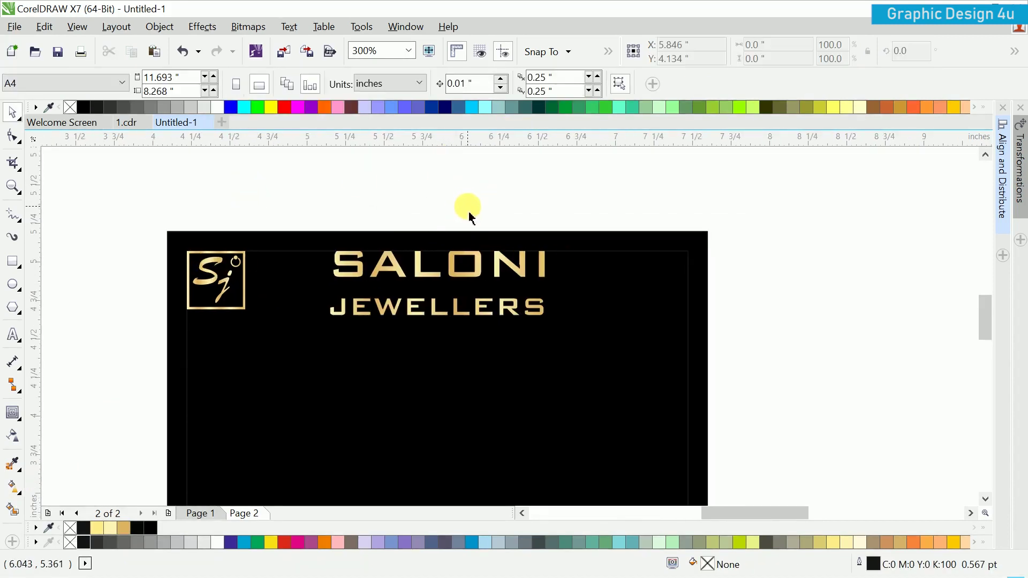
{"action": "scroll", "coordinate": [468, 214], "scroll_direction": "down", "scroll_amount": 2}
{"action": "scroll", "coordinate": [530, 218], "scroll_direction": "up", "scroll_amount": 2}
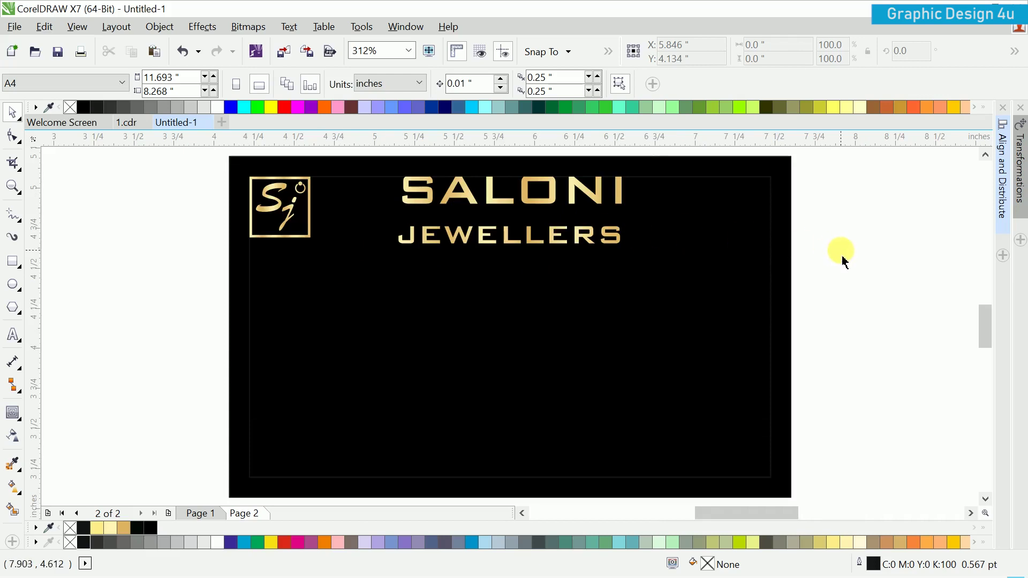
Give the inner 3.25 by 1.875 inch margin rectangle a thin white outline
{"action": "left_click", "coordinate": [280, 389]}
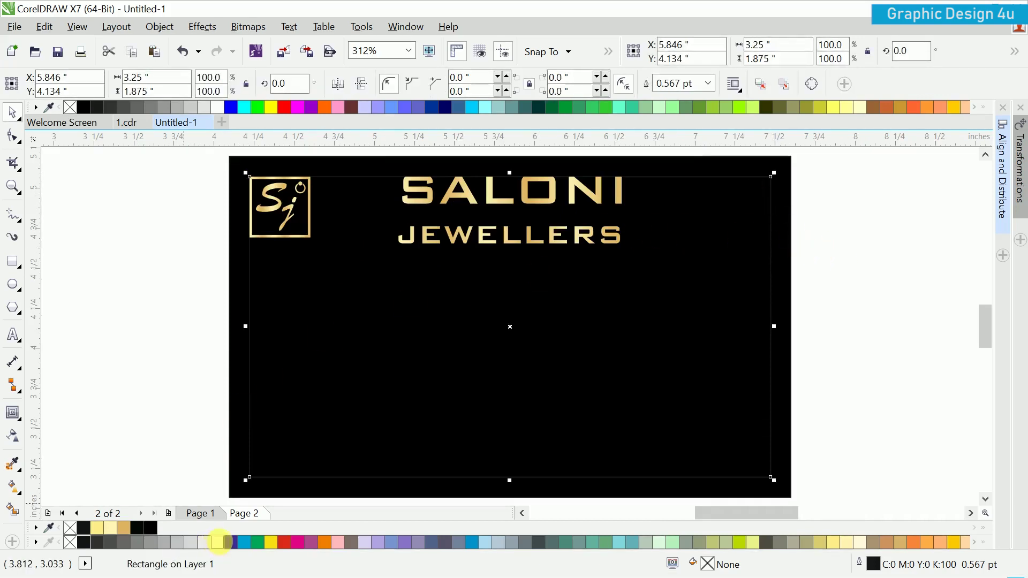
{"action": "right_click", "coordinate": [217, 542]}
{"action": "left_click", "coordinate": [128, 393]}
{"action": "left_click", "coordinate": [351, 341]}
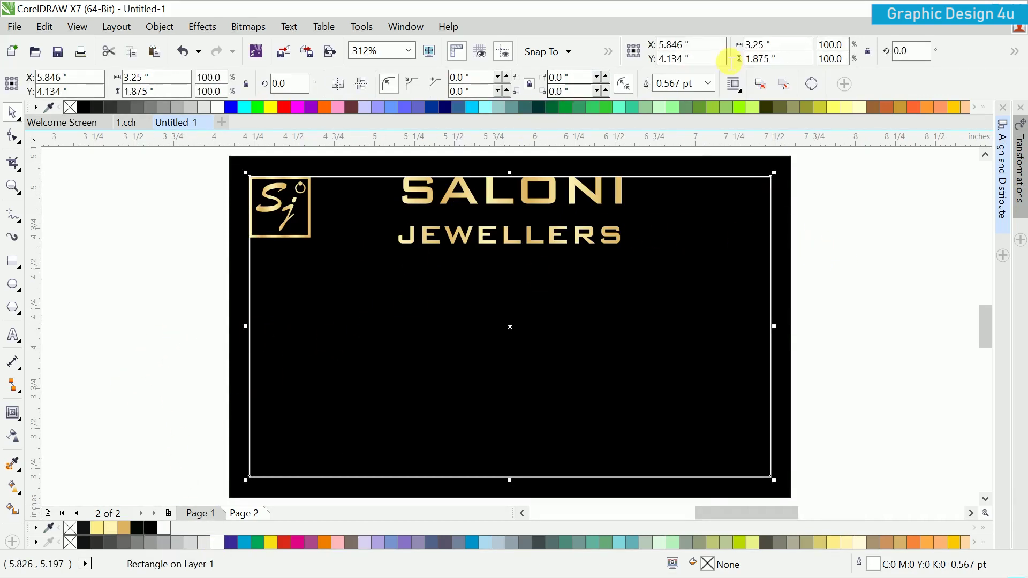
{"action": "left_click", "coordinate": [708, 84]}
{"action": "left_click", "coordinate": [700, 109]}
{"action": "left_click", "coordinate": [818, 294]}
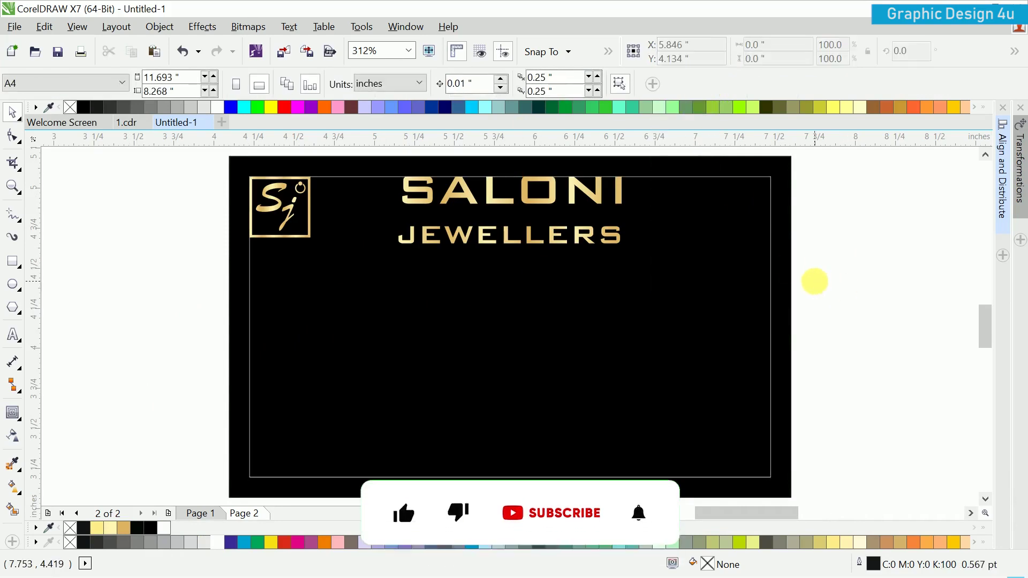
{"action": "left_click_drag", "start_coordinate": [815, 288], "coordinate": [786, 289]}
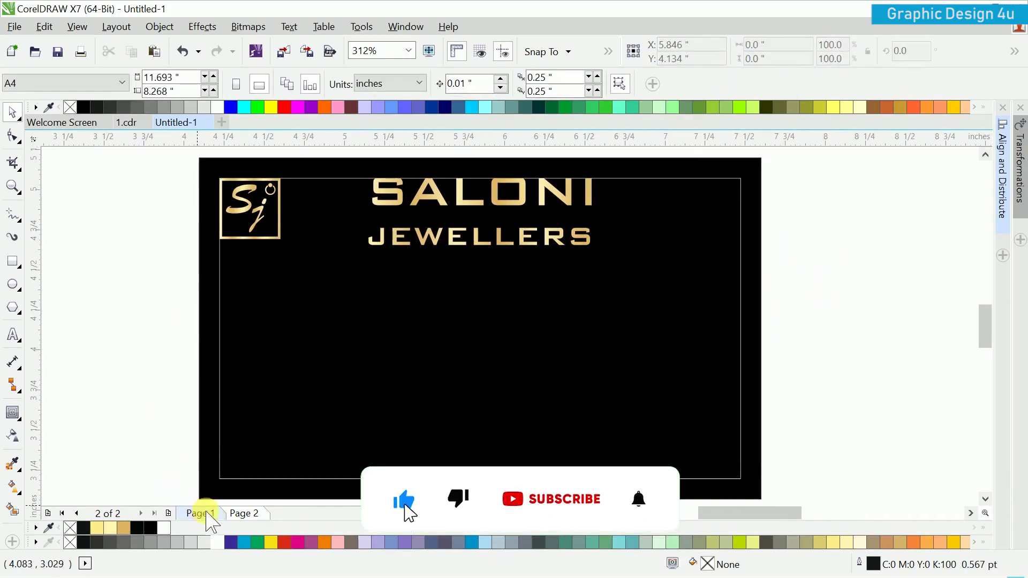
Switch to Notepad, copy all lines from the "Stylist & Artistic Gold Ornament Maker" tagline through the website address, and return to CorelDRAW
{"action": "key", "text": "super"}
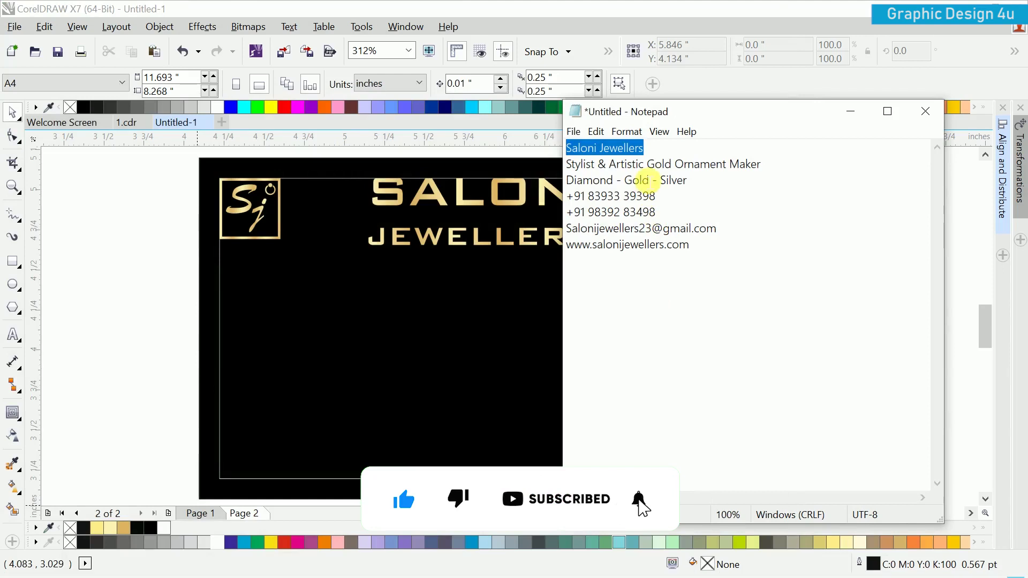
{"action": "left_click", "coordinate": [645, 165]}
{"action": "triple_click", "coordinate": [707, 165]}
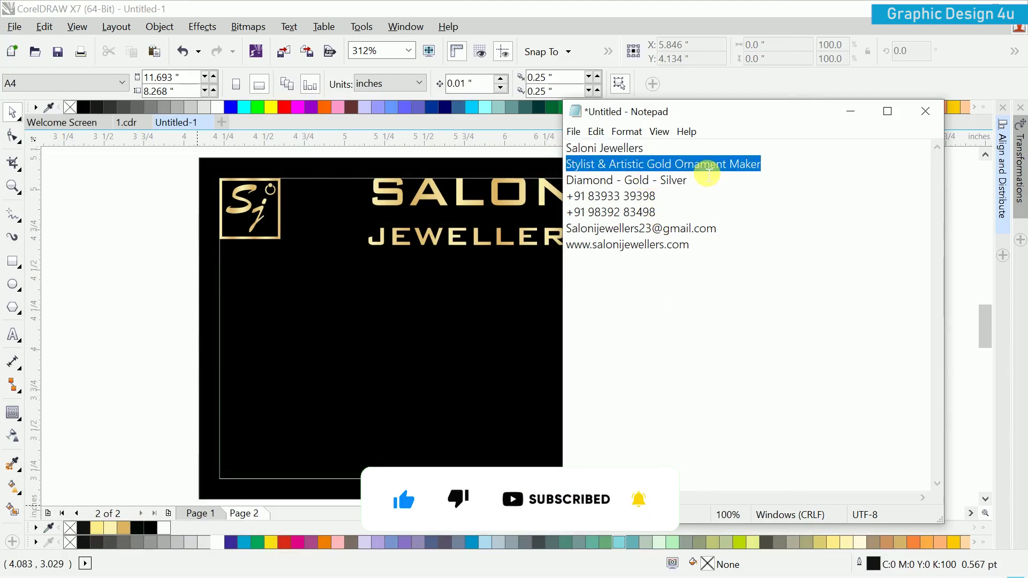
{"action": "left_click", "coordinate": [723, 254], "text": "shift"}
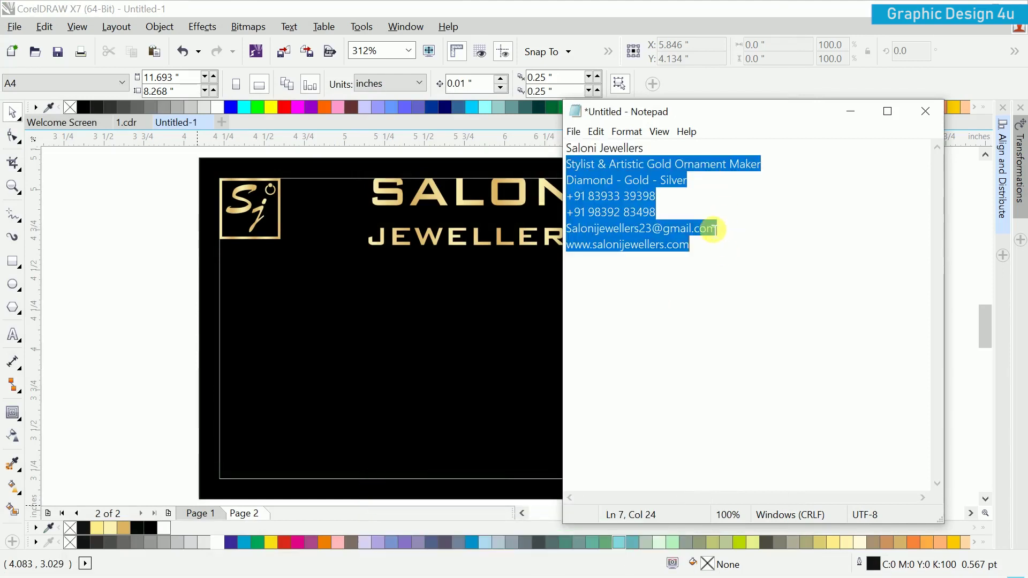
{"action": "right_click", "coordinate": [696, 215]}
{"action": "left_click", "coordinate": [765, 271]}
{"action": "left_click", "coordinate": [128, 291]}
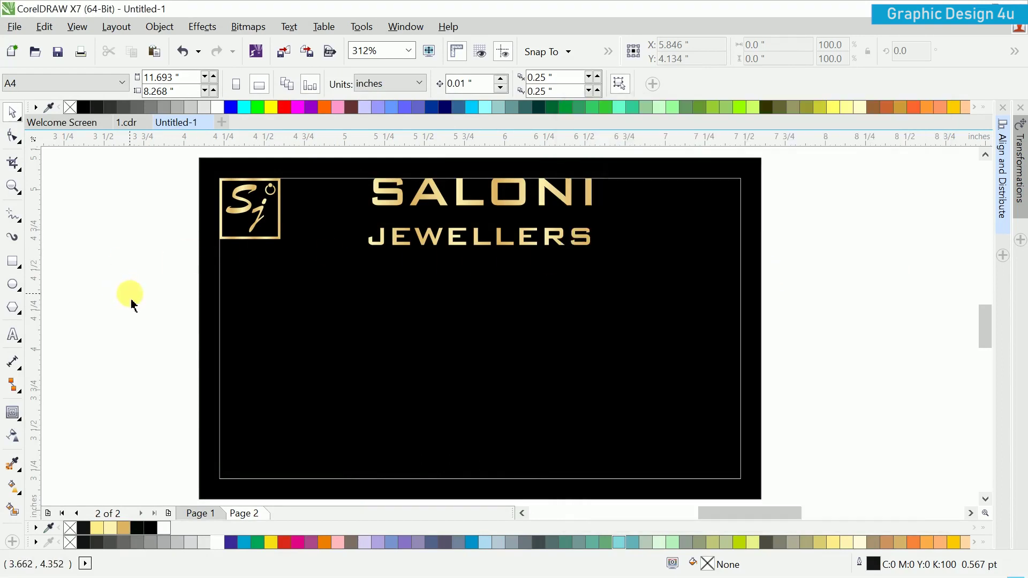
Paste the copied tagline and contact lines as artistic text in the blank area beside the card
{"action": "left_click", "coordinate": [12, 336]}
{"action": "scroll", "coordinate": [379, 317], "scroll_direction": "down", "scroll_amount": 2}
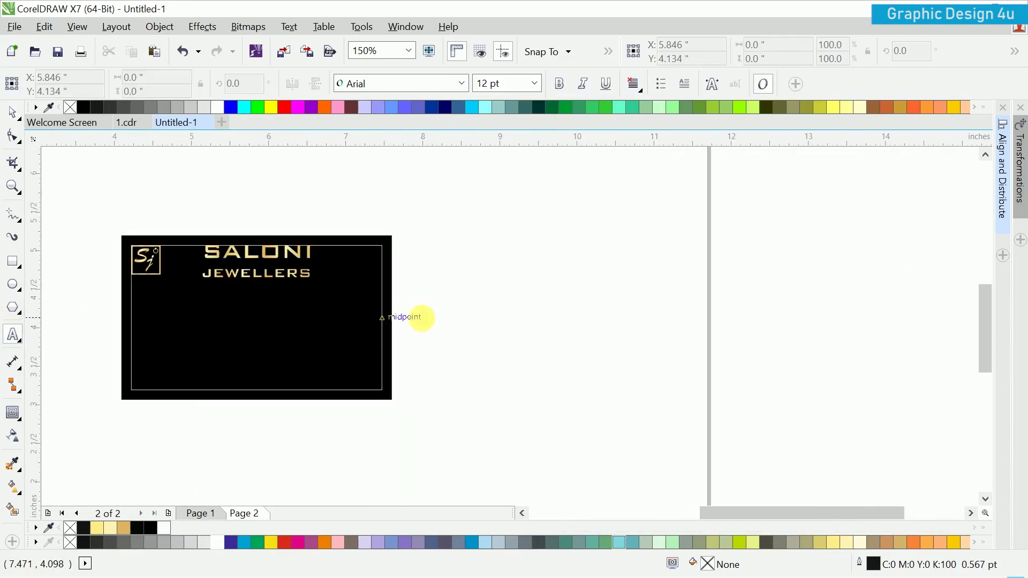
{"action": "left_click", "coordinate": [546, 302]}
{"action": "key", "text": "ctrl+v"}
{"action": "key", "text": "ctrl+space"}
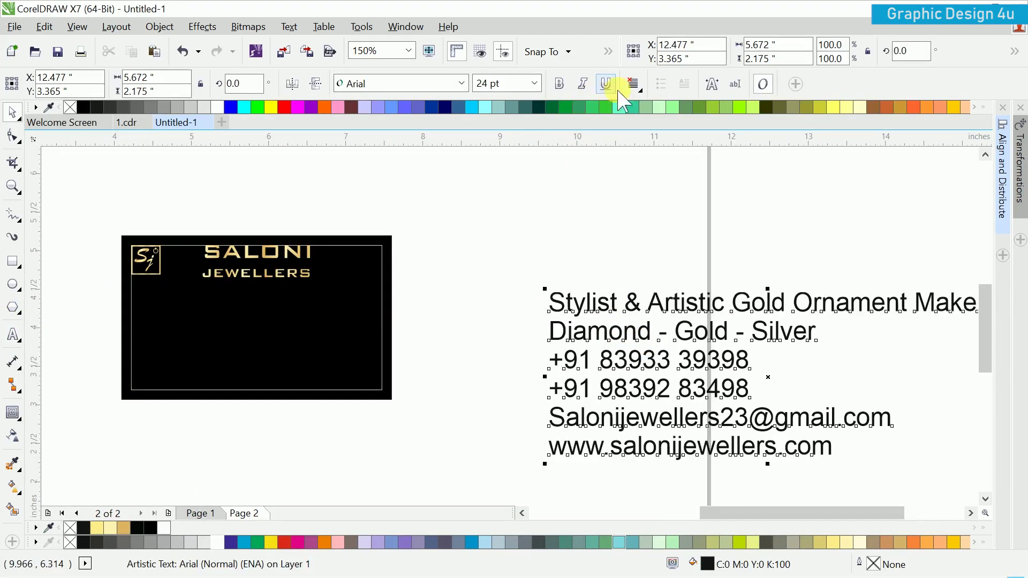
Centre-align the lines of the pasted contact text and set its font size to 10 pt
{"action": "left_click", "coordinate": [633, 84]}
{"action": "left_click", "coordinate": [663, 135]}
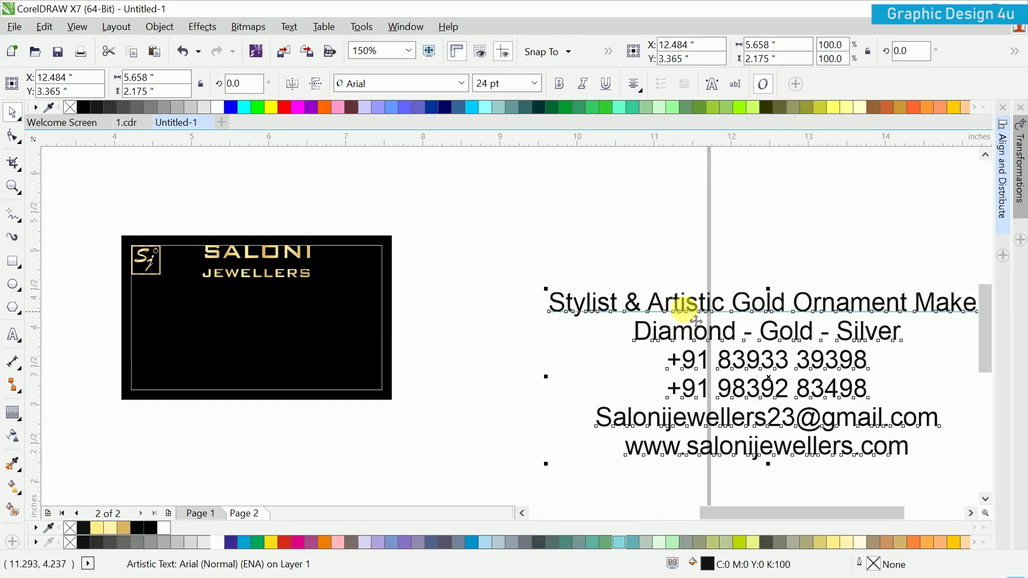
{"action": "scroll", "coordinate": [672, 299], "scroll_direction": "right", "scroll_amount": 1}
{"action": "left_click", "coordinate": [534, 83]}
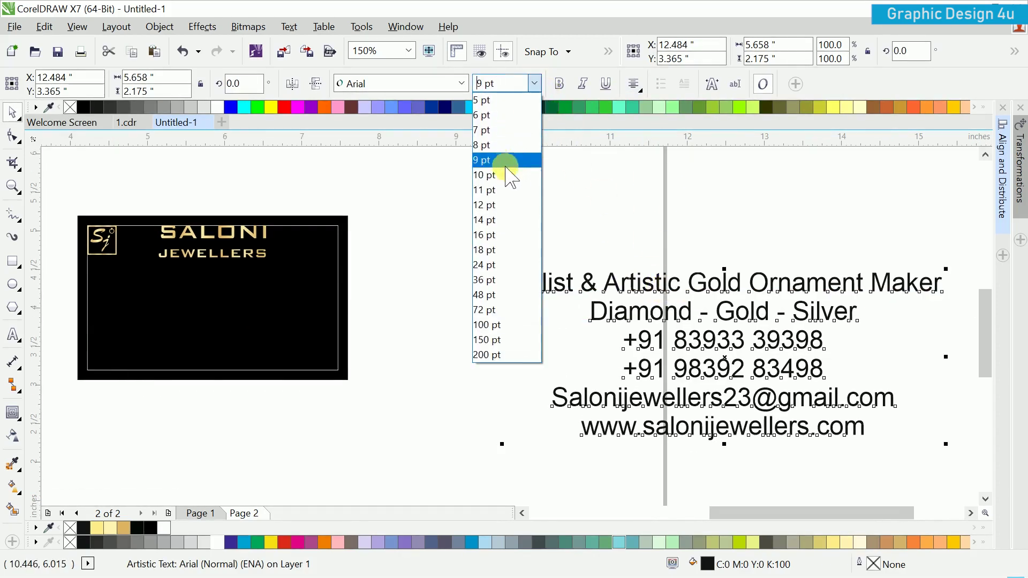
{"action": "left_click", "coordinate": [505, 175]}
{"action": "scroll", "coordinate": [650, 279], "scroll_direction": "down", "scroll_amount": 1}
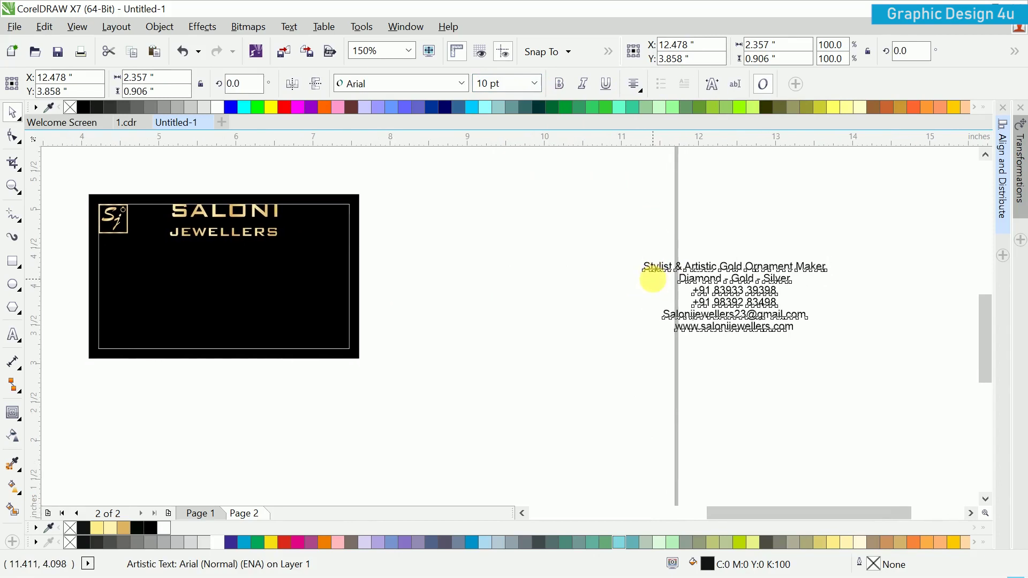
Move the contact text block onto the card and fill it with white
{"action": "left_click_drag", "start_coordinate": [707, 277], "coordinate": [293, 270]}
{"action": "scroll", "coordinate": [235, 471], "scroll_direction": "left", "scroll_amount": 1}
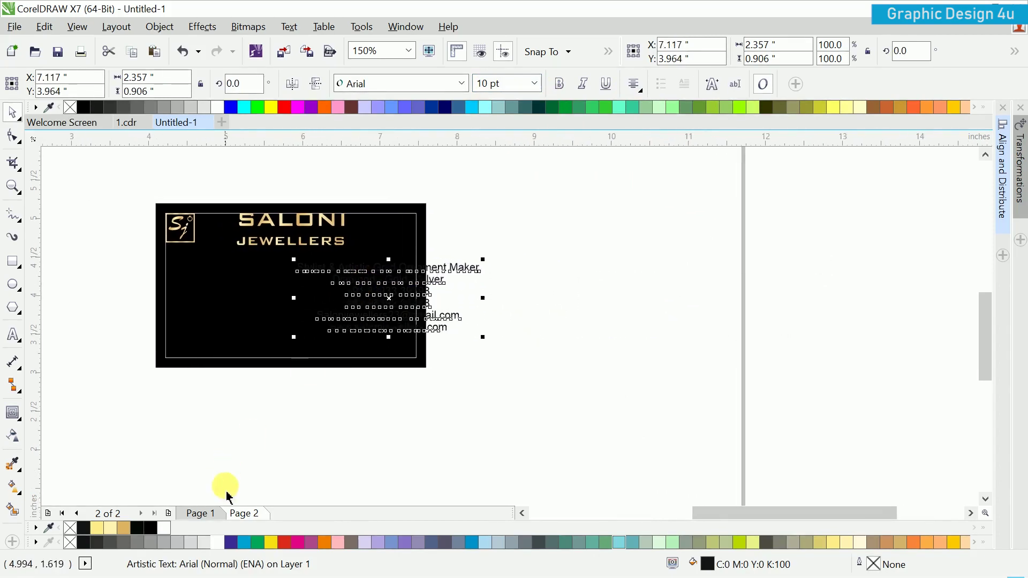
{"action": "scroll", "coordinate": [234, 499], "scroll_direction": "left", "scroll_amount": 1}
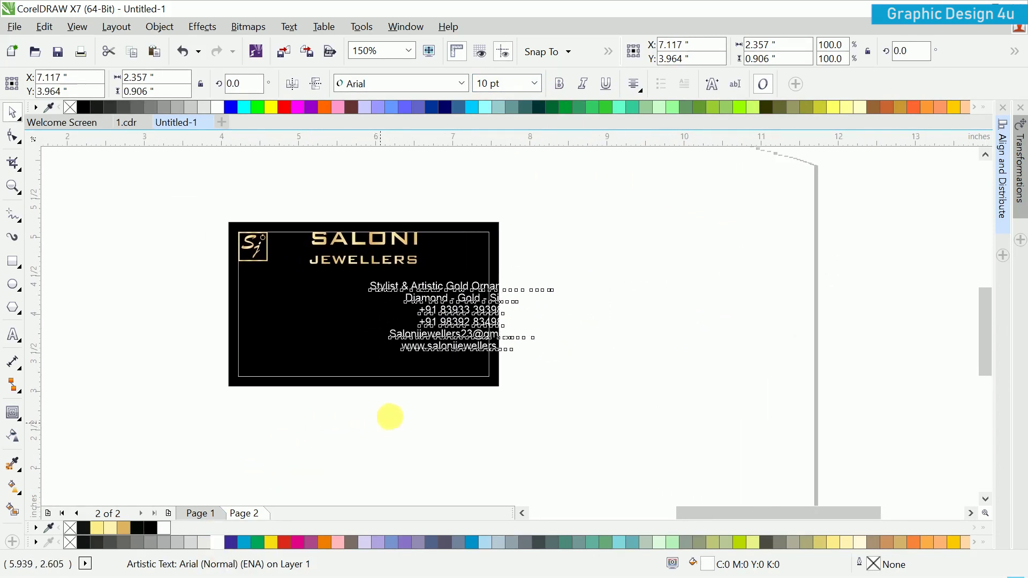
Align the contact text block horizontally centred and bottom-aligned to the inner margin rectangle
{"action": "left_click", "coordinate": [332, 332], "text": "shift"}
{"action": "left_click", "coordinate": [1011, 193]}
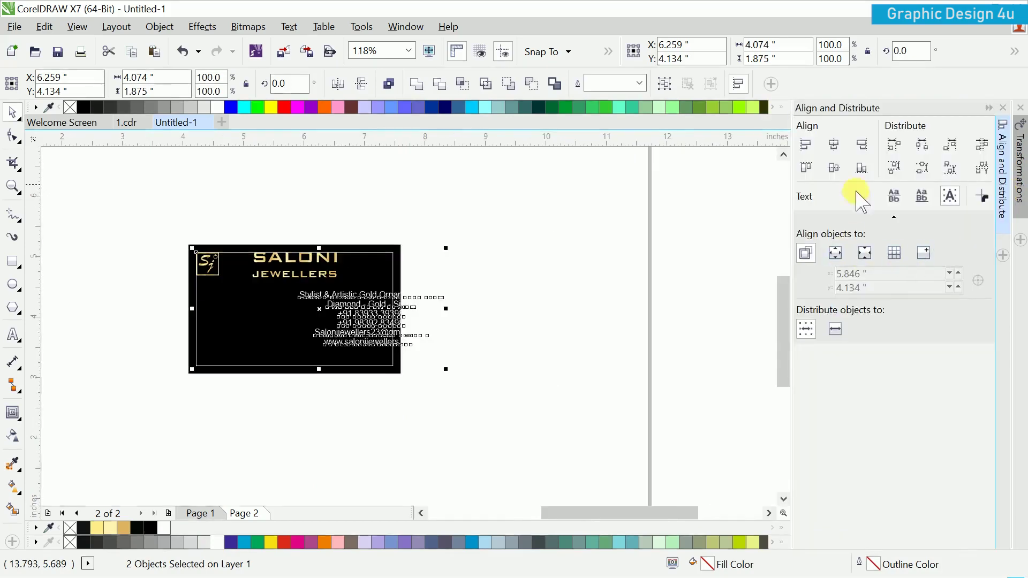
{"action": "left_click", "coordinate": [839, 149]}
{"action": "scroll", "coordinate": [517, 279], "scroll_direction": "up", "scroll_amount": 4}
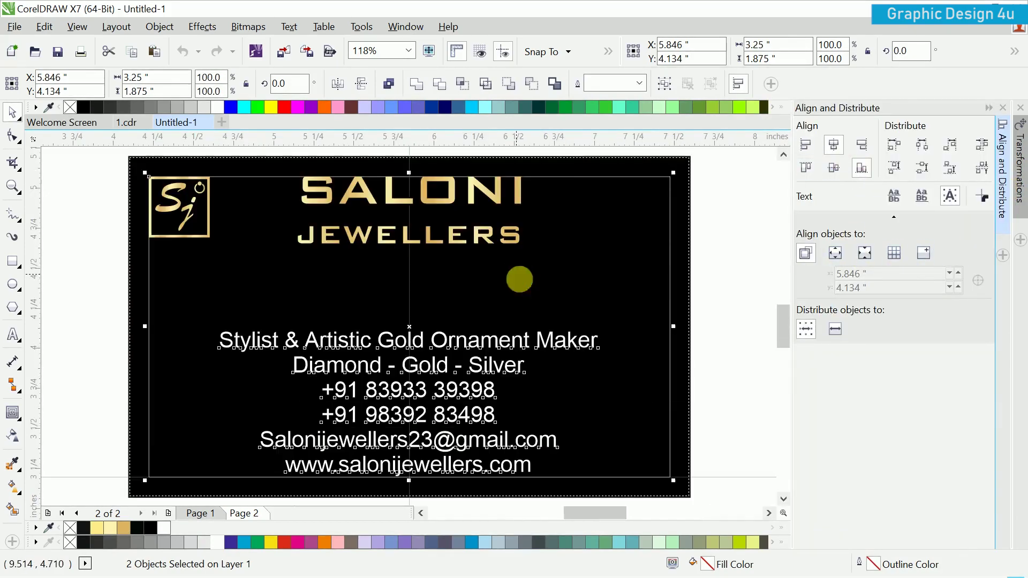
{"action": "left_click", "coordinate": [706, 305]}
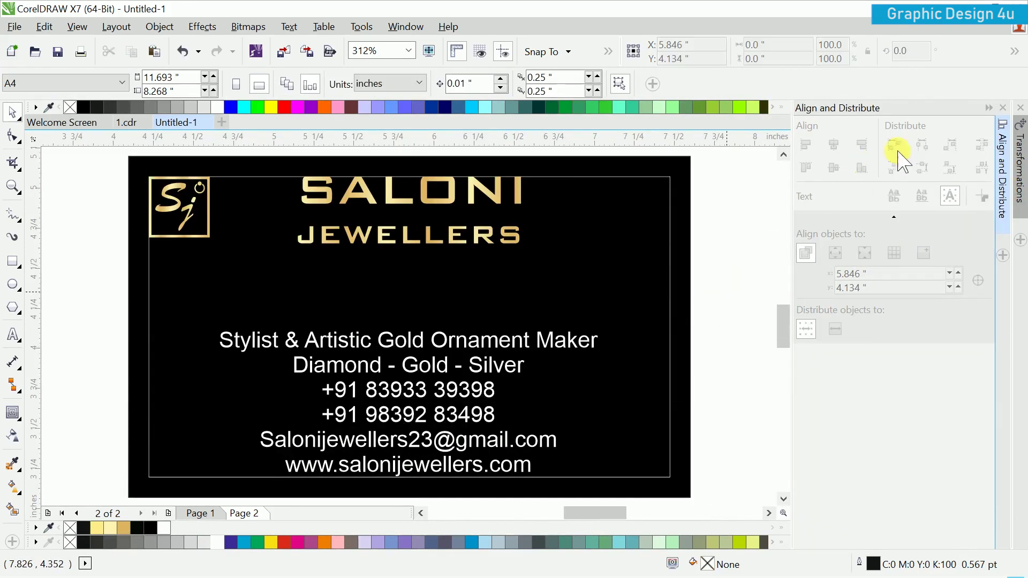
{"action": "left_click", "coordinate": [987, 108]}
Join the two phone numbers in the contact text onto one line, separated by a vertical bar "|"
{"action": "left_click", "coordinate": [629, 354]}
{"action": "scroll", "coordinate": [630, 343], "scroll_direction": "down", "scroll_amount": 4}
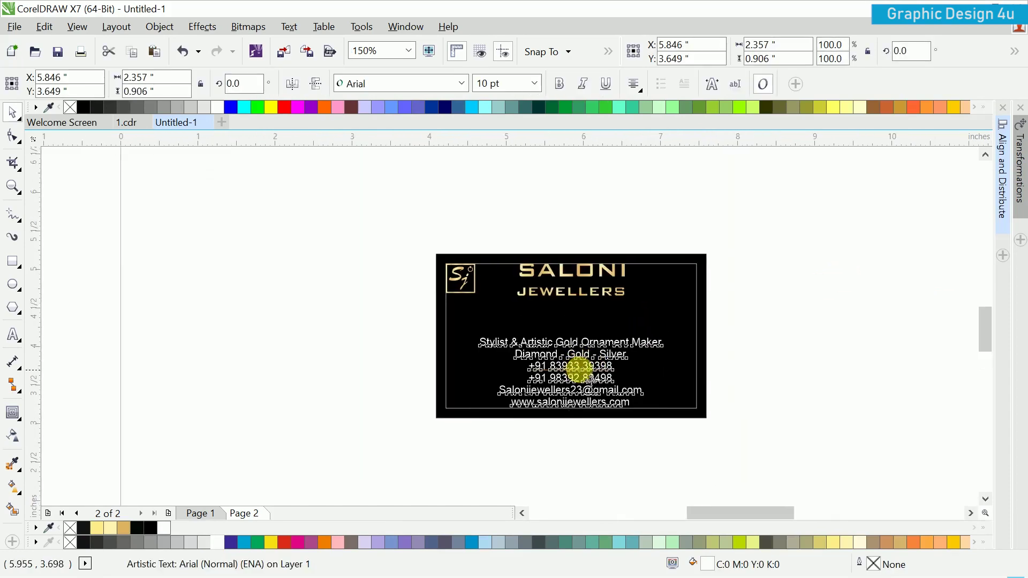
{"action": "scroll", "coordinate": [588, 379], "scroll_direction": "up", "scroll_amount": 3}
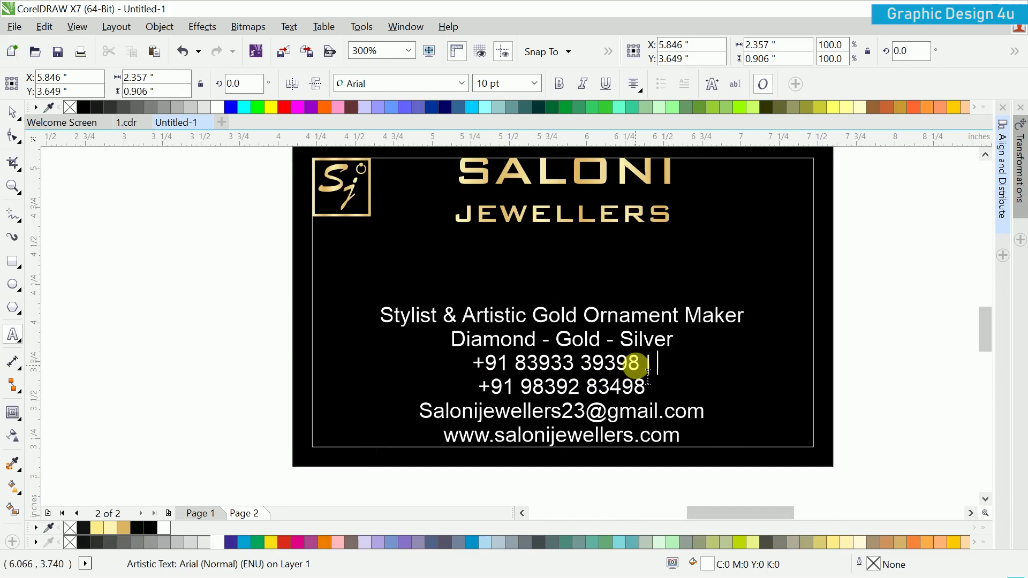
{"action": "type", "text": "|"}
{"action": "key", "text": "Delete"}
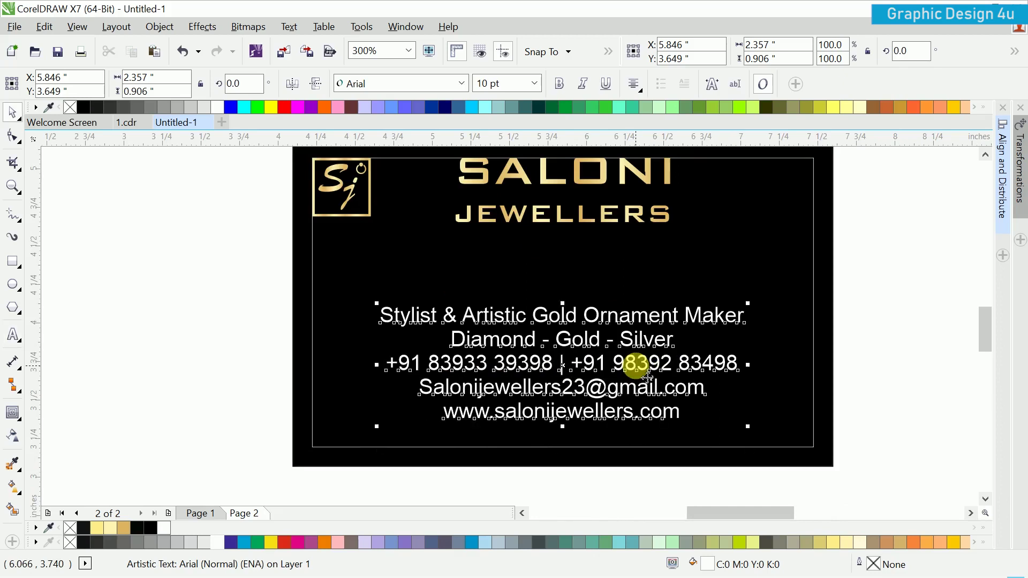
Set the contact text block's font to Bahnschrift
{"action": "scroll", "coordinate": [355, 385], "scroll_direction": "down", "scroll_amount": 3}
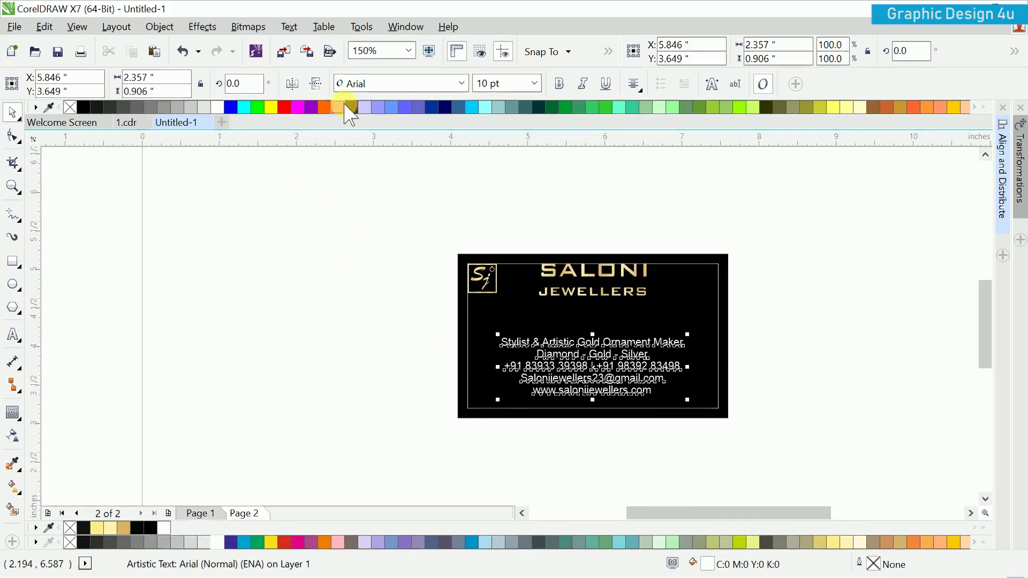
{"action": "left_click", "coordinate": [381, 83]}
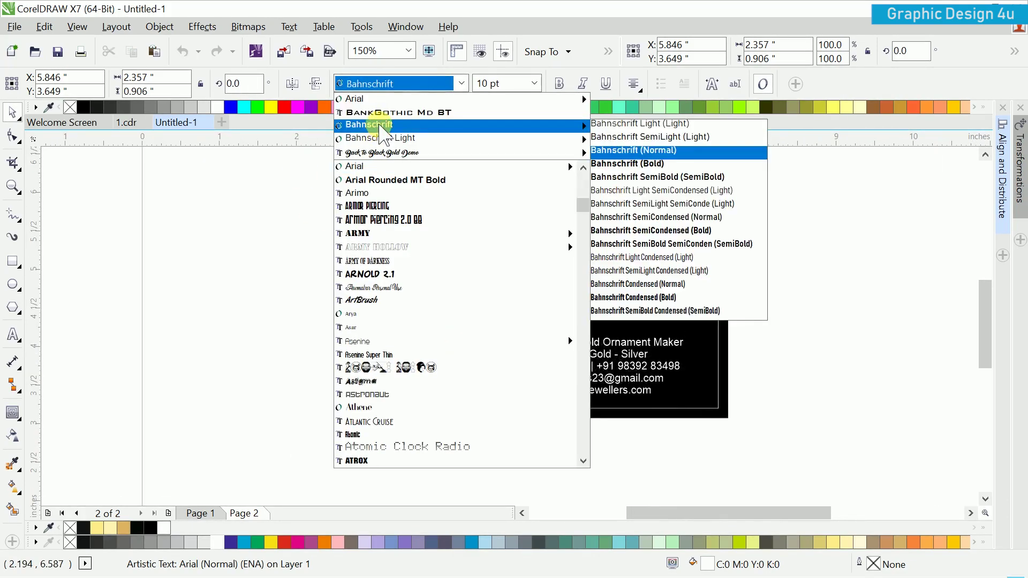
{"action": "left_click", "coordinate": [378, 125]}
{"action": "scroll", "coordinate": [596, 363], "scroll_direction": "up", "scroll_amount": 3}
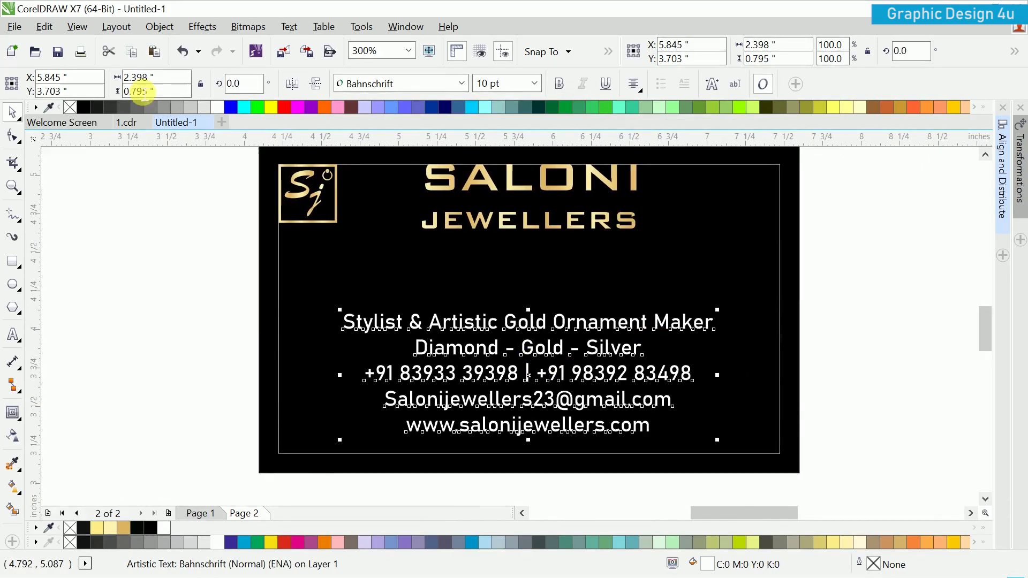
Break the contact text block apart into separate text lines
{"action": "left_click", "coordinate": [160, 27]}
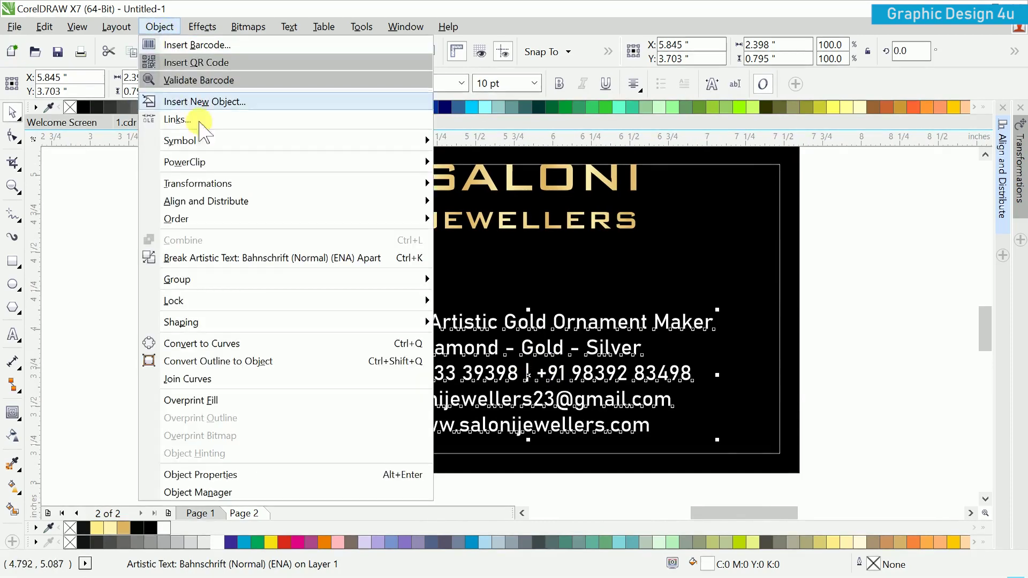
{"action": "left_click", "coordinate": [192, 259]}
{"action": "left_click", "coordinate": [138, 310]}
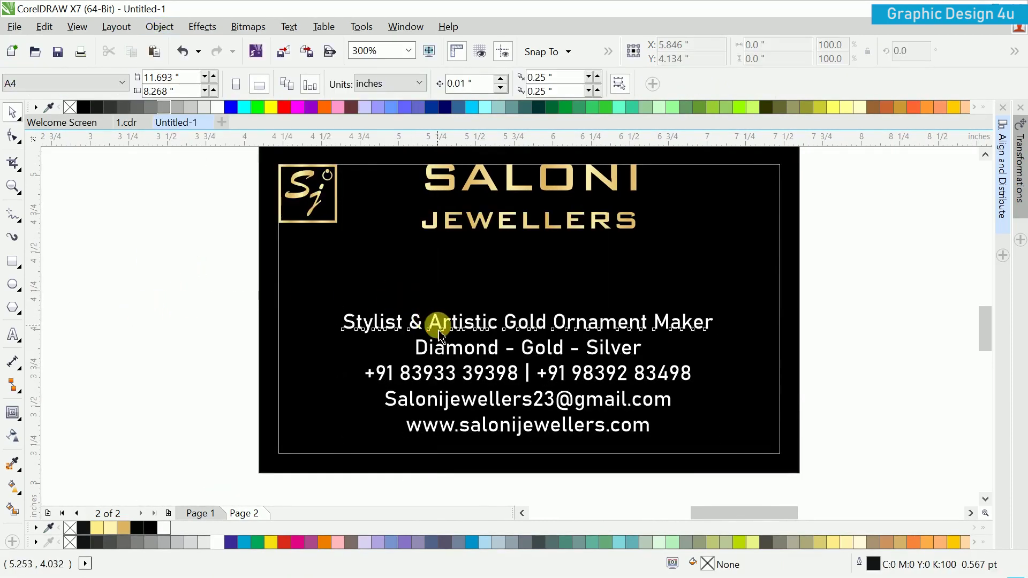
Align the "Stylist & Artistic Gold Ornament Maker" line to the vertical centre of the inner margin rectangle
{"action": "left_click", "coordinate": [437, 324]}
{"action": "left_click", "coordinate": [477, 276], "text": "shift"}
{"action": "left_click_drag", "start_coordinate": [593, 293], "coordinate": [463, 288]}
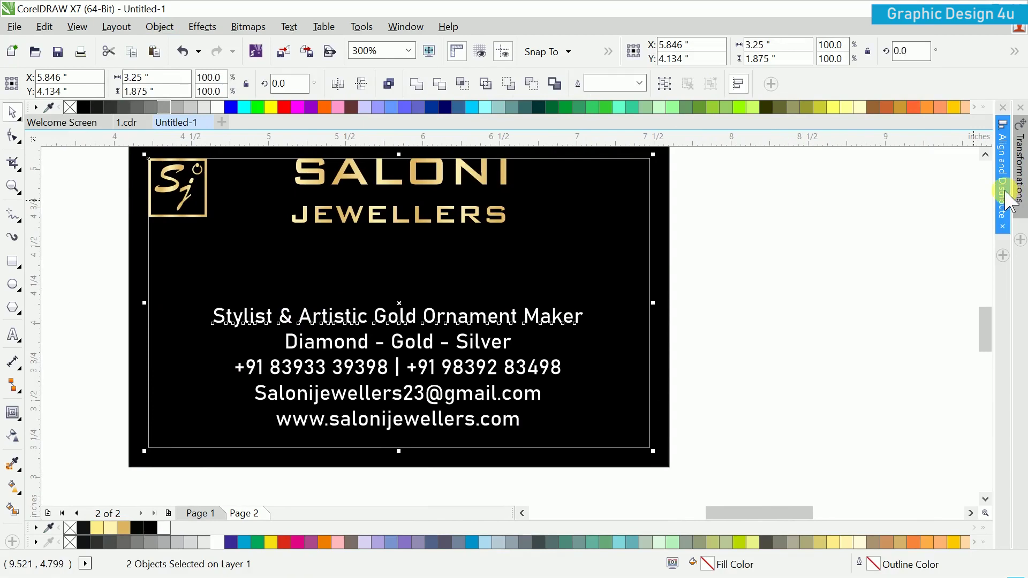
{"action": "left_click", "coordinate": [1002, 198]}
{"action": "left_click", "coordinate": [835, 168]}
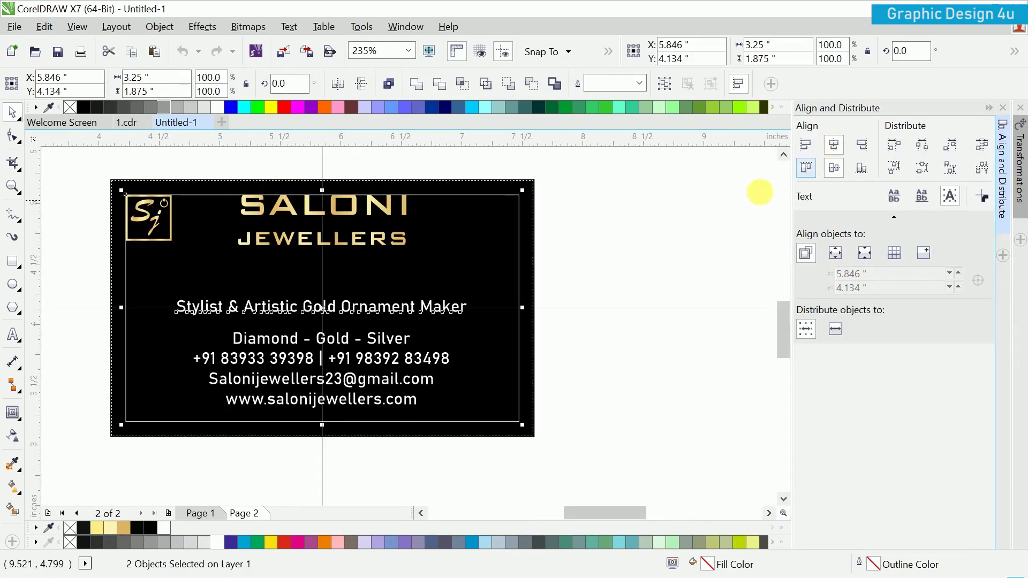
{"action": "left_click", "coordinate": [543, 287]}
Make the "Stylist & Artistic Gold Ornament Maker" line bold
{"action": "left_click", "coordinate": [427, 320]}
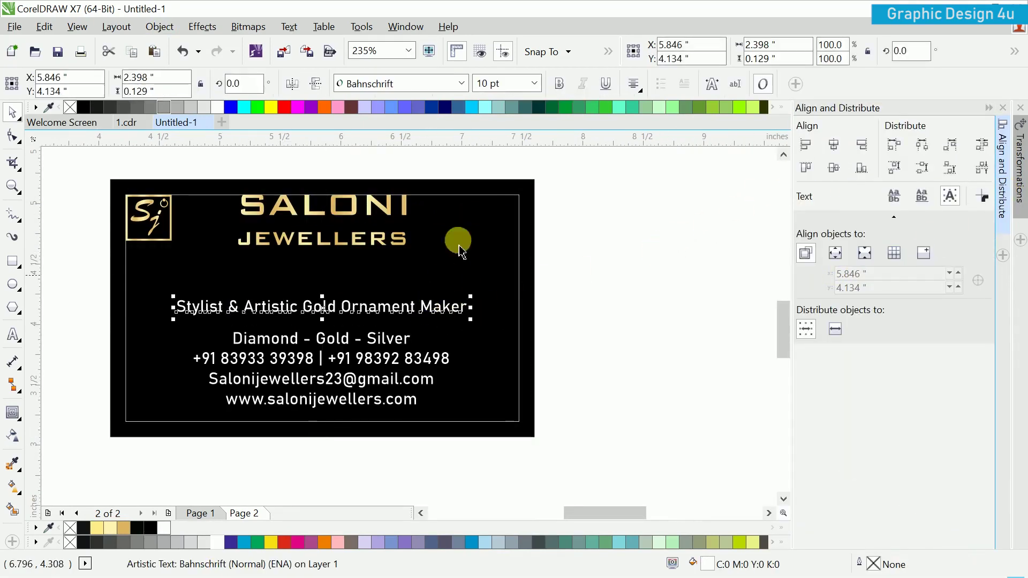
{"action": "left_click", "coordinate": [553, 83]}
{"action": "left_click", "coordinate": [486, 319]}
Change the "Diamond - Gold - Silver" line to uppercase and make it bold
{"action": "left_click", "coordinate": [391, 340]}
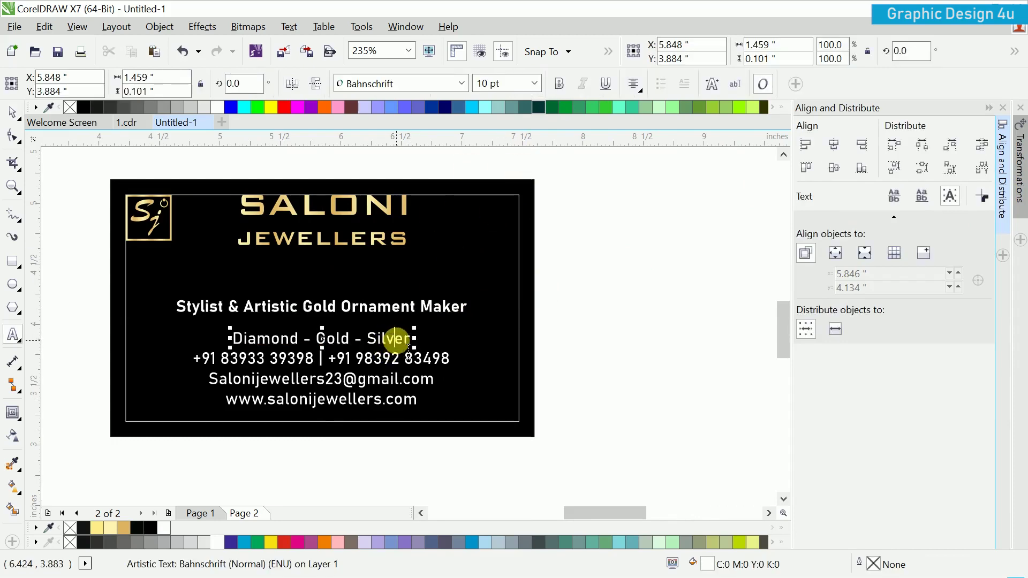
{"action": "key", "text": "ctrl+a"}
{"action": "left_click", "coordinate": [293, 28]}
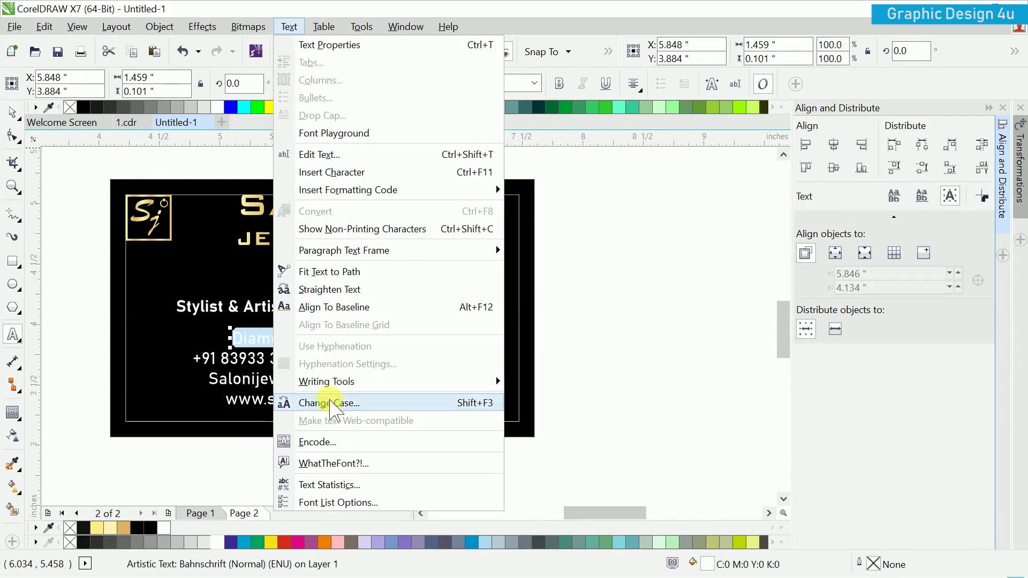
{"action": "left_click", "coordinate": [332, 403]}
{"action": "left_click", "coordinate": [443, 357]}
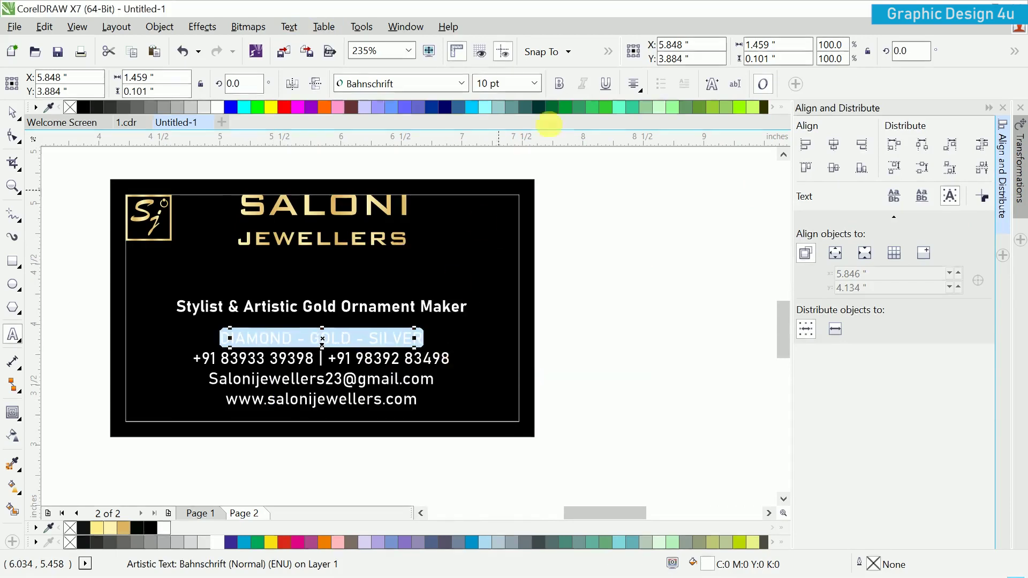
{"action": "left_click", "coordinate": [559, 84]}
{"action": "key", "text": "ctrl+space"}
{"action": "left_click", "coordinate": [569, 291]}
Copy the gold gradient fill from the company name onto the "DIAMOND - GOLD - SILVER" line
{"action": "left_click", "coordinate": [426, 342]}
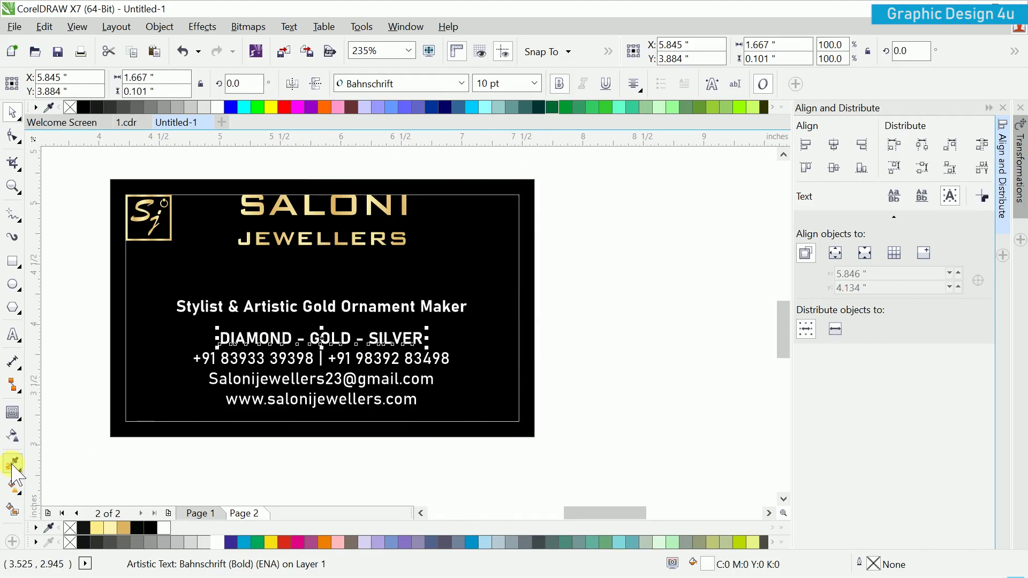
{"action": "left_click", "coordinate": [15, 484]}
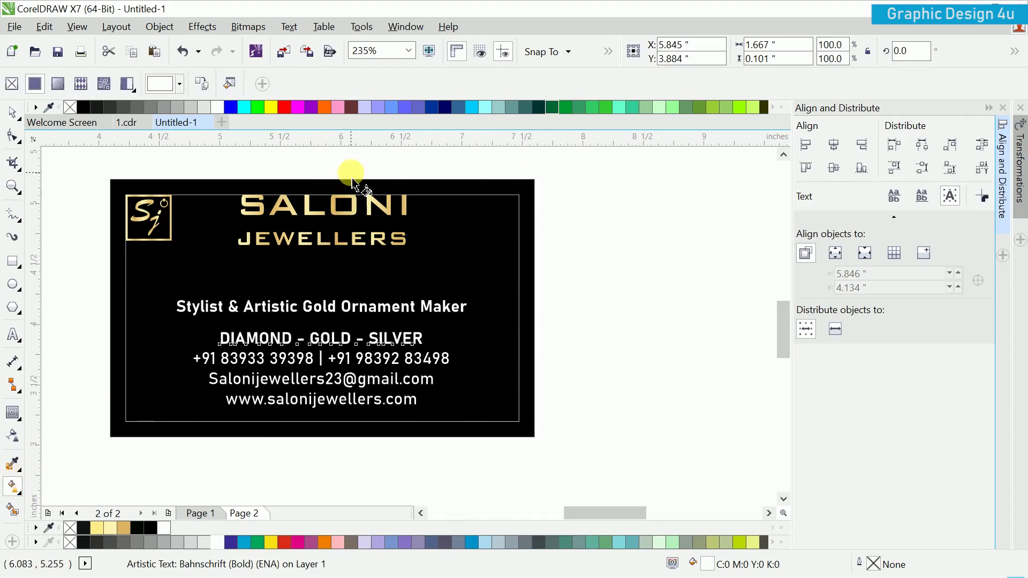
{"action": "left_click", "coordinate": [285, 217]}
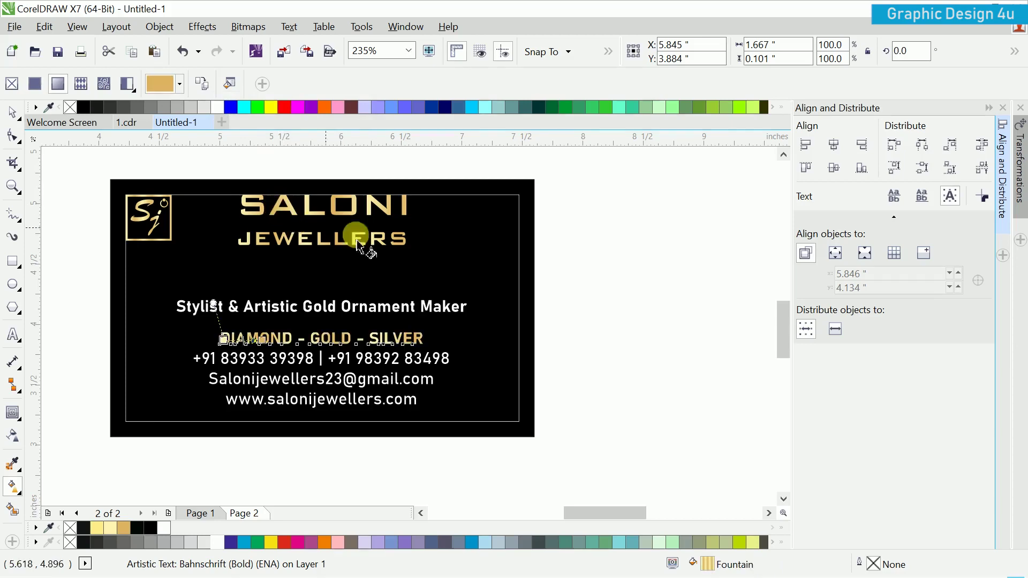
{"action": "left_click", "coordinate": [575, 276]}
{"action": "left_click", "coordinate": [422, 353]}
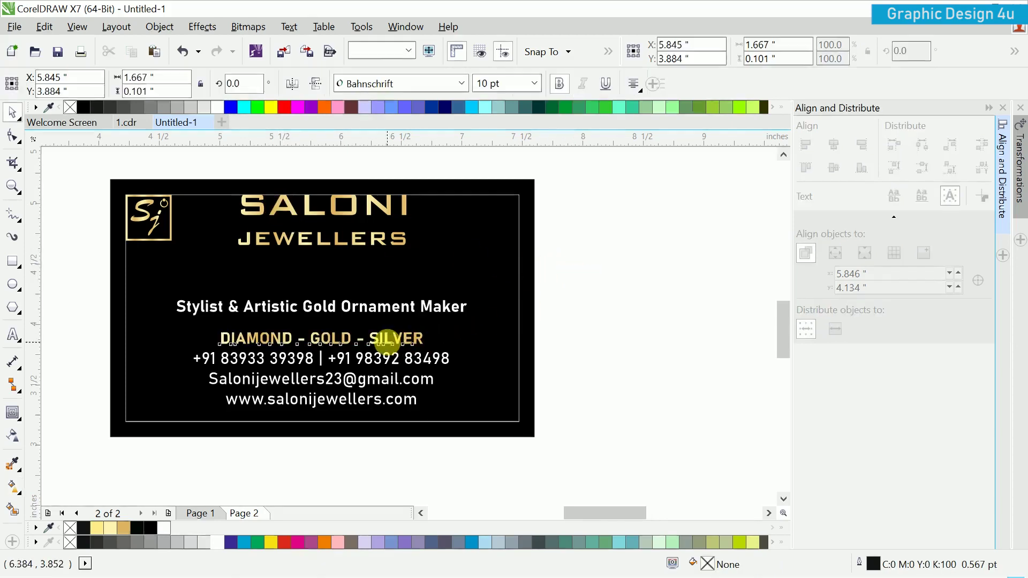
Replace both hyphens with vertical bars so the line reads "DIAMOND | GOLD | SILVER"
{"action": "scroll", "coordinate": [423, 353], "scroll_direction": "up", "scroll_amount": 3}
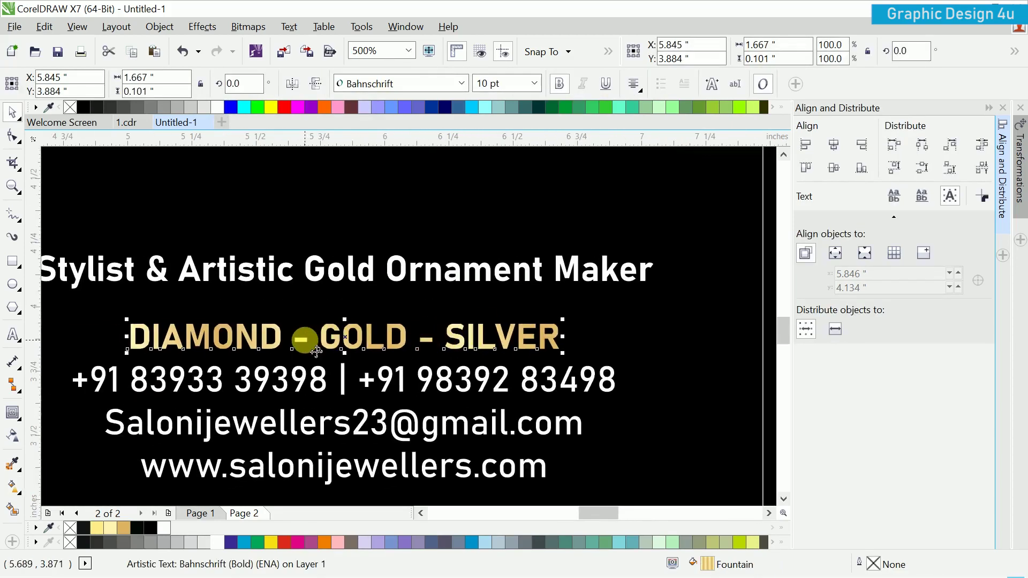
{"action": "double_click", "coordinate": [304, 339]}
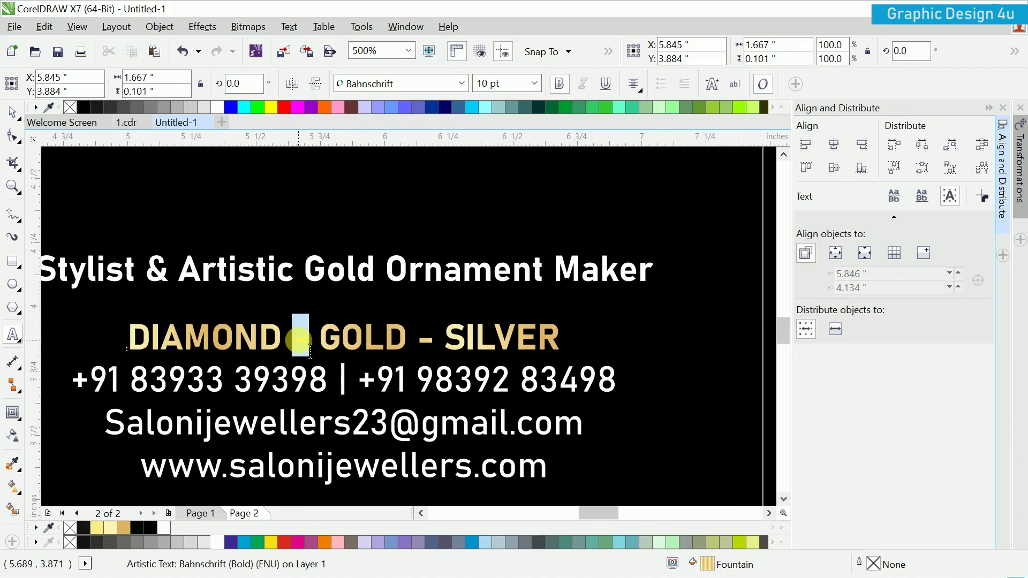
{"action": "type", "text": "|"}
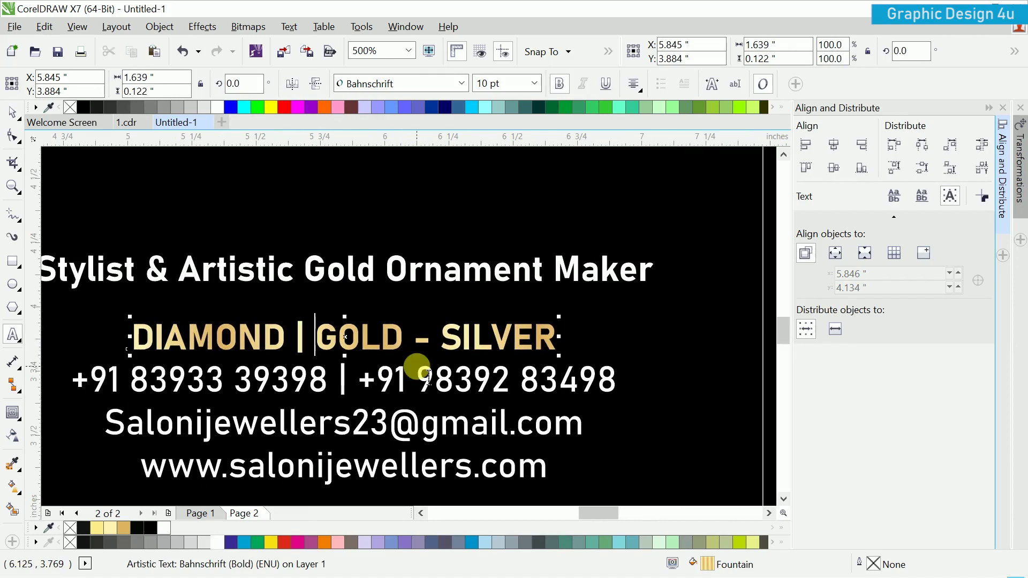
{"action": "type", "text": "|"}
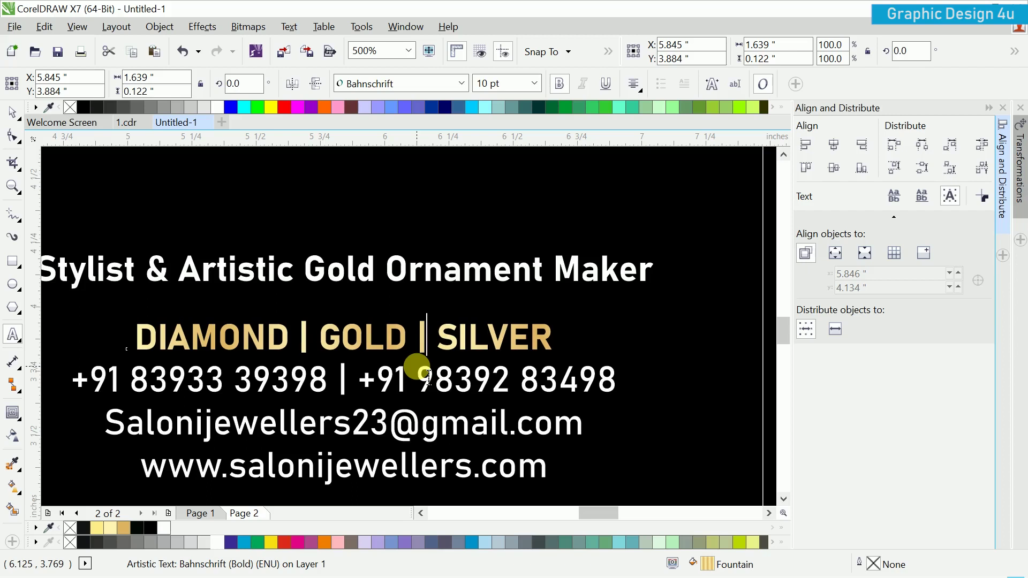
{"action": "key", "text": "ctrl+space"}
{"action": "scroll", "coordinate": [423, 363], "scroll_direction": "down", "scroll_amount": 1}
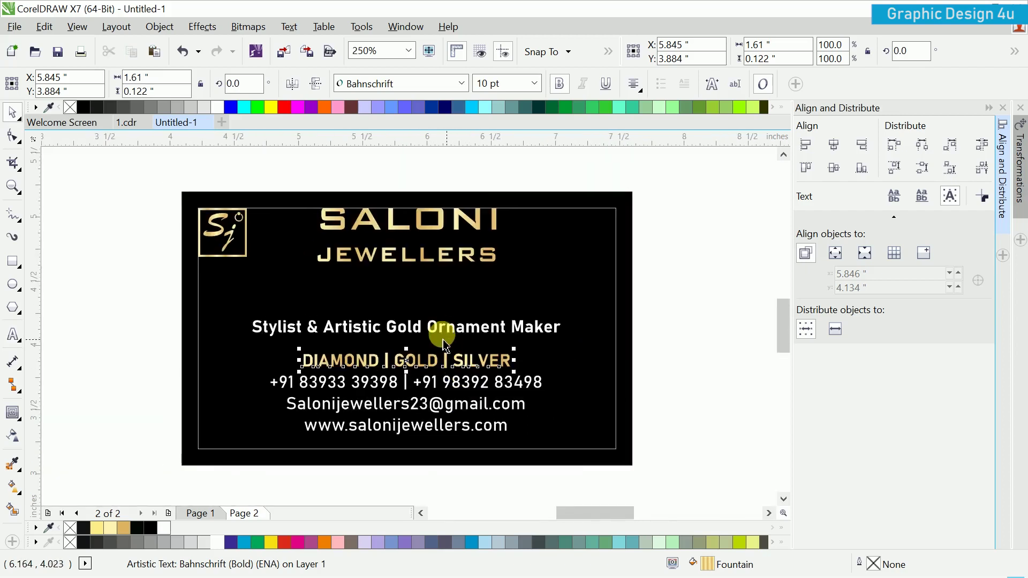
Move the "Stylist & Artistic Gold Ornament Maker" and "DIAMOND | GOLD | SILVER" lines higher on the card
{"action": "left_click", "coordinate": [442, 334]}
{"action": "left_click_drag", "start_coordinate": [459, 341], "coordinate": [456, 317]}
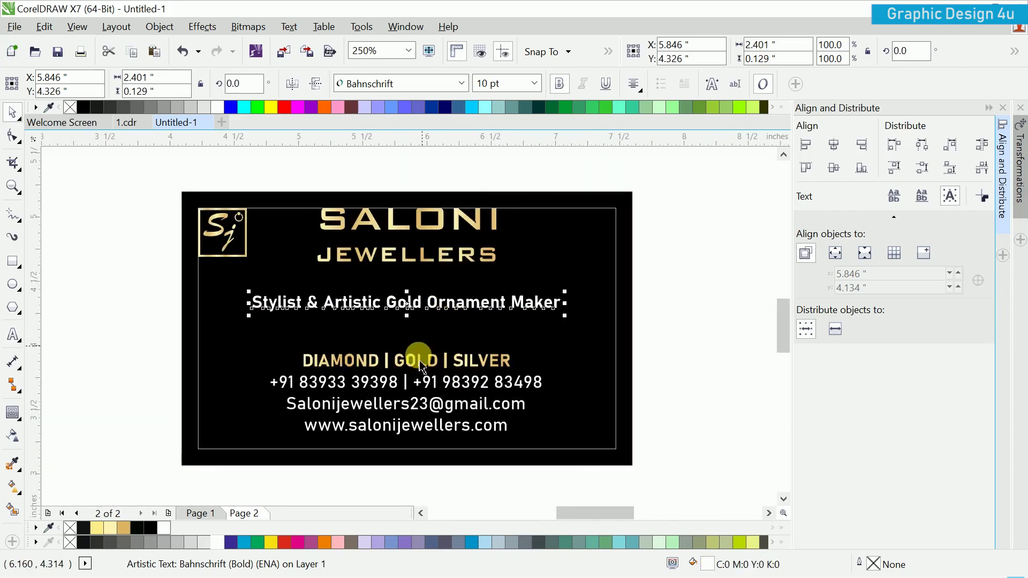
{"action": "left_click_drag", "start_coordinate": [419, 363], "coordinate": [419, 342]}
Align the "DIAMOND | GOLD | SILVER" line to the vertical centre of the inner margin rectangle
{"action": "left_click", "coordinate": [535, 339], "text": "shift"}
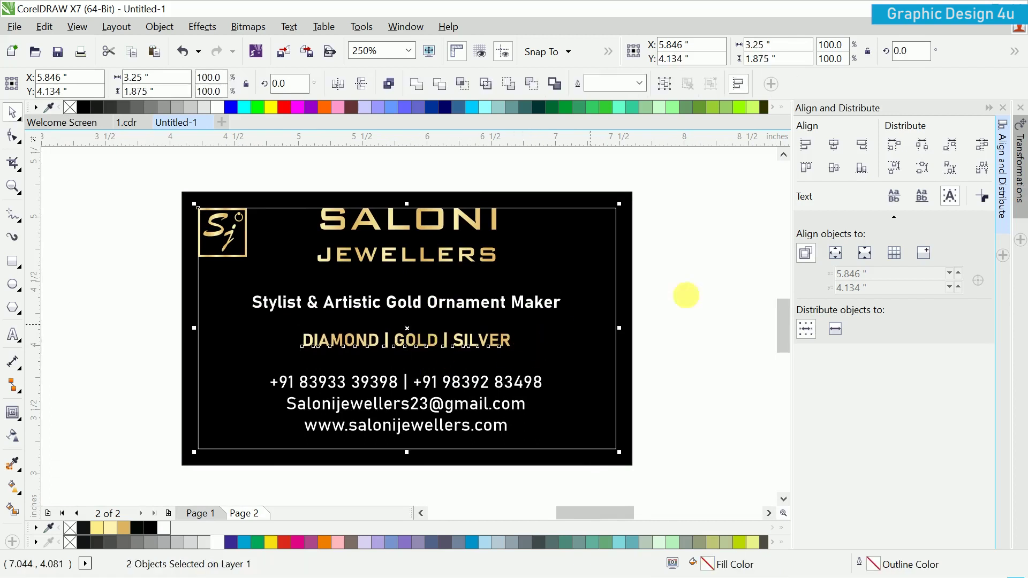
{"action": "left_click", "coordinate": [833, 169]}
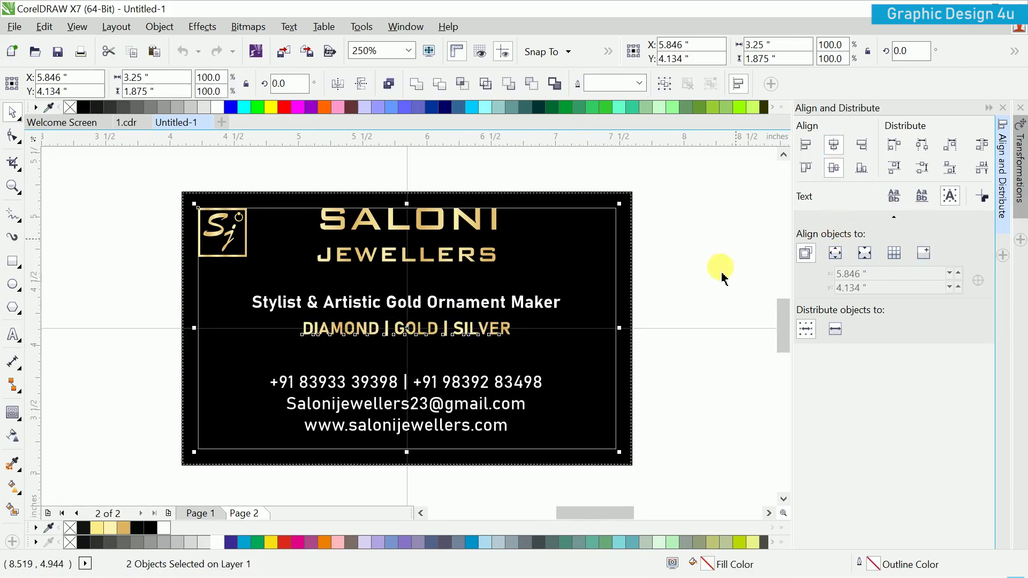
{"action": "left_click", "coordinate": [716, 292]}
{"action": "left_click", "coordinate": [478, 396]}
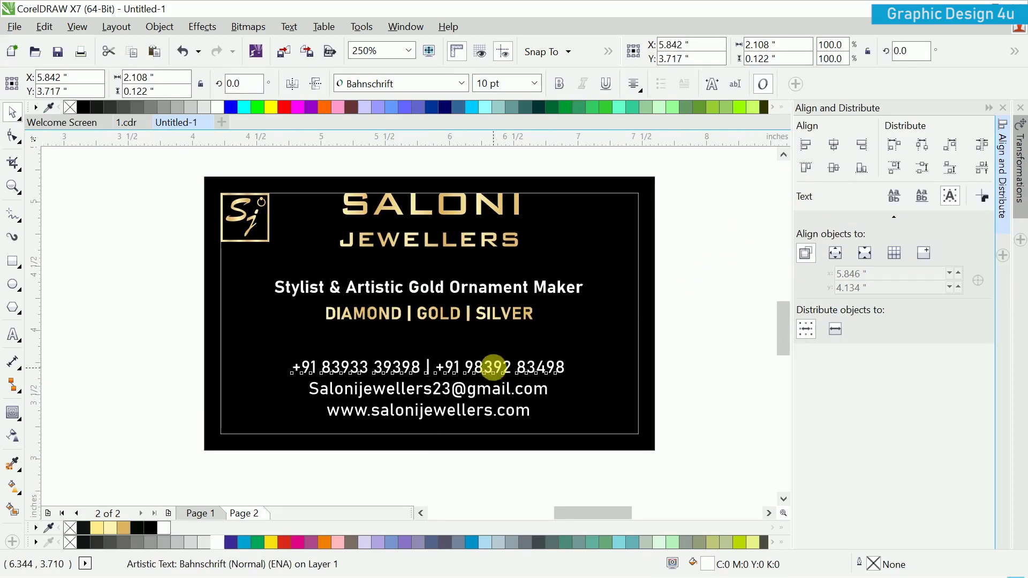
{"action": "left_click", "coordinate": [184, 378]}
Copy the phone, envelope and globe icons from Page 1 and paste them onto Page 2
{"action": "left_click", "coordinate": [200, 513]}
{"action": "scroll", "coordinate": [154, 351], "scroll_direction": "down", "scroll_amount": 2}
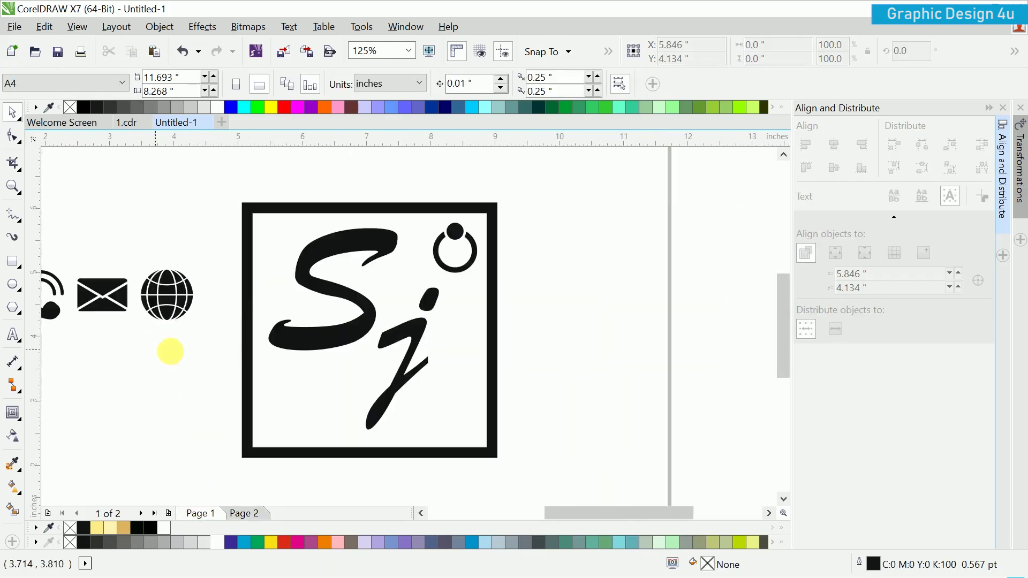
{"action": "scroll", "coordinate": [154, 351], "scroll_direction": "left", "scroll_amount": 3}
{"action": "left_click_drag", "start_coordinate": [202, 230], "coordinate": [413, 354]}
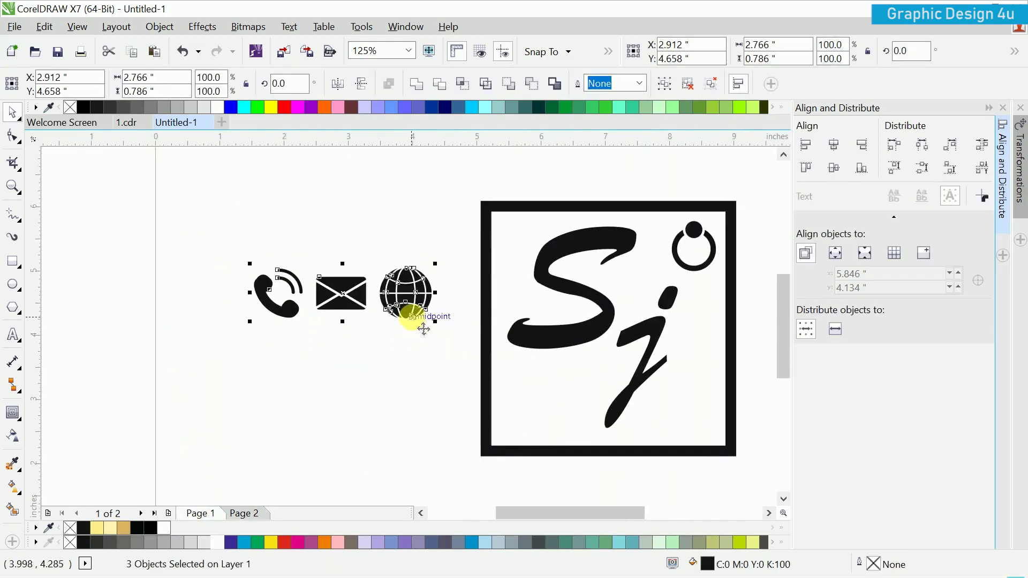
{"action": "right_click", "coordinate": [413, 300]}
{"action": "left_click", "coordinate": [431, 363]}
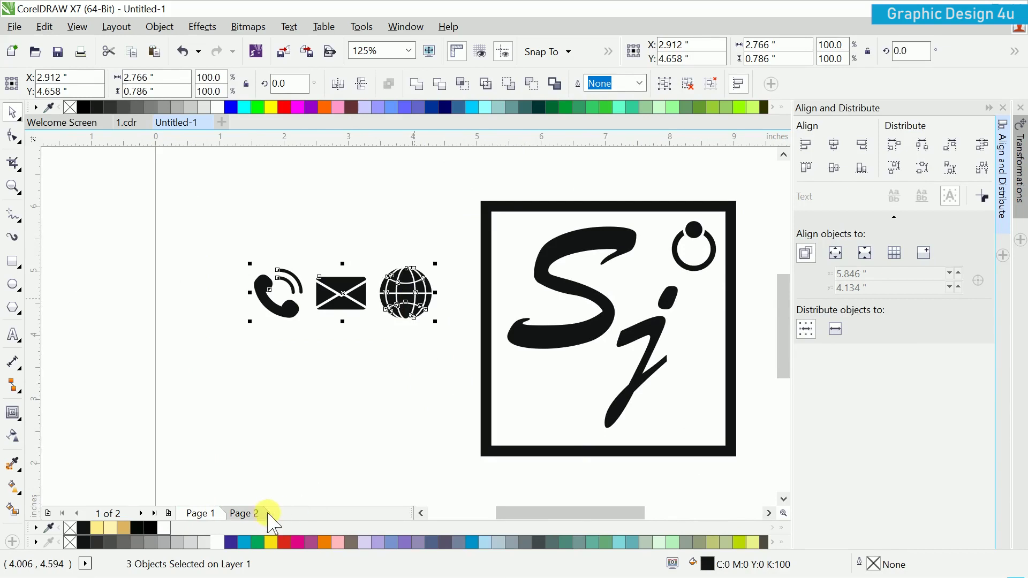
{"action": "left_click", "coordinate": [244, 513]}
{"action": "right_click", "coordinate": [267, 327]}
{"action": "left_click", "coordinate": [260, 426]}
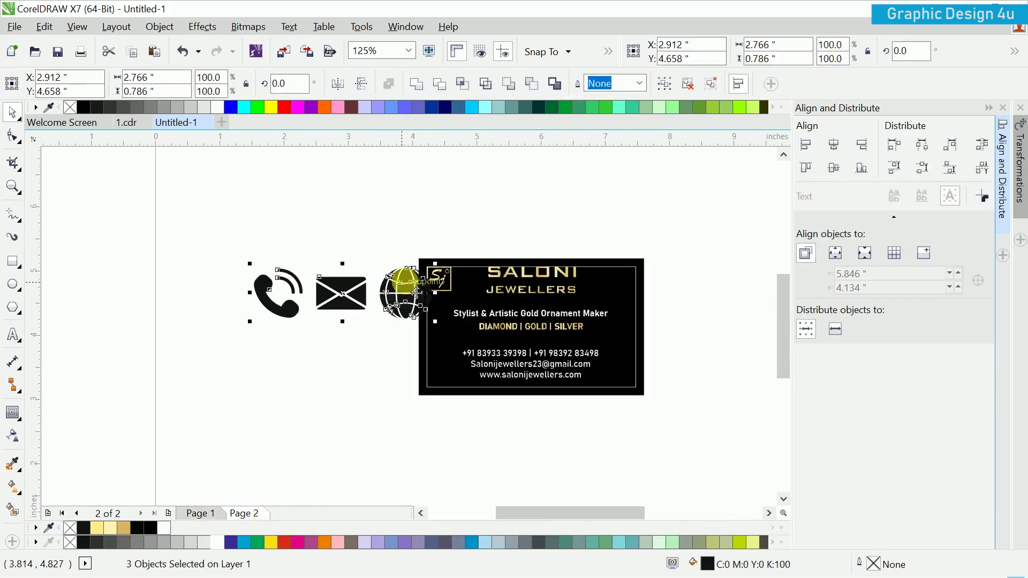
Scale the three icons down together to about 0.49 inch wide, keeping them beside the card, and select them
{"action": "left_click_drag", "start_coordinate": [435, 263], "coordinate": [308, 358]}
{"action": "scroll", "coordinate": [466, 369], "scroll_direction": "up", "scroll_amount": 2}
{"action": "scroll", "coordinate": [455, 369], "scroll_direction": "down", "scroll_amount": 1}
{"action": "left_click_drag", "start_coordinate": [246, 321], "coordinate": [361, 393]}
Copy the gold gradient fill from the Sj logo onto the three contact icons
{"action": "left_click", "coordinate": [14, 484]}
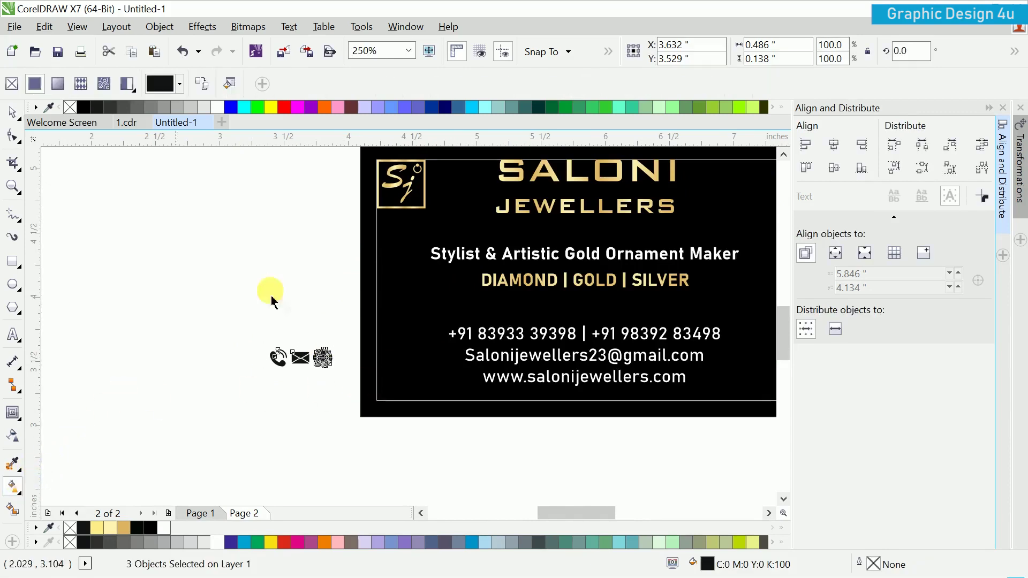
{"action": "left_click", "coordinate": [205, 84]}
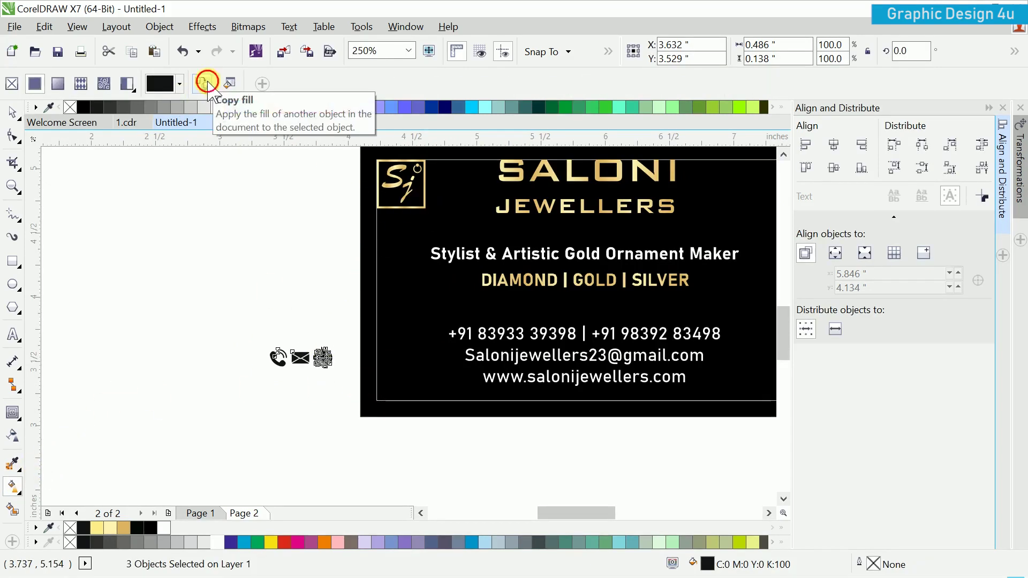
{"action": "left_click", "coordinate": [390, 174]}
{"action": "key", "text": "space"}
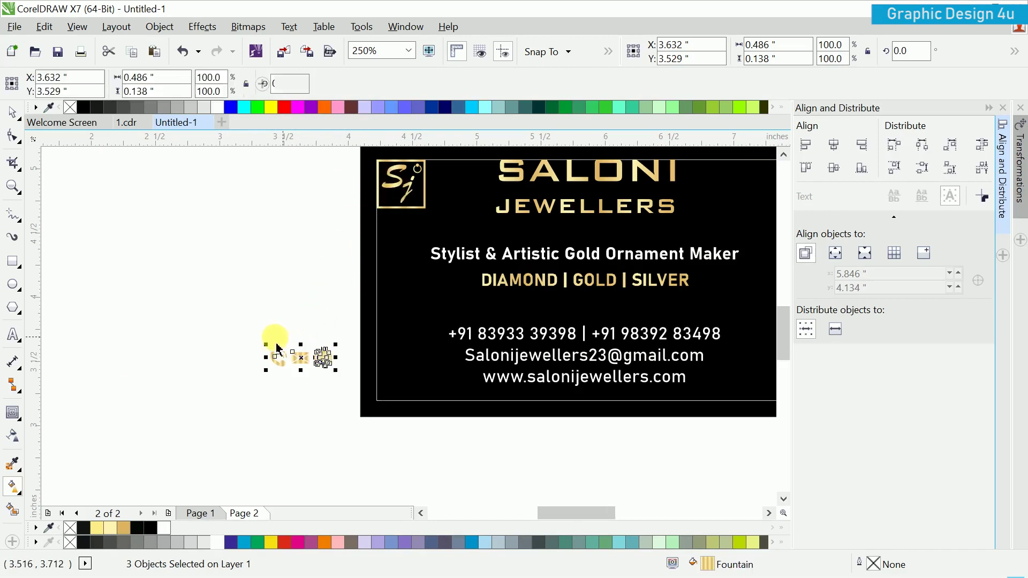
Move the three icons onto the card beside the website line and scale them to about 0.31 inch wide
{"action": "left_click", "coordinate": [273, 330]}
{"action": "left_click_drag", "start_coordinate": [209, 321], "coordinate": [465, 377]}
{"action": "scroll", "coordinate": [465, 378], "scroll_direction": "up", "scroll_amount": 3}
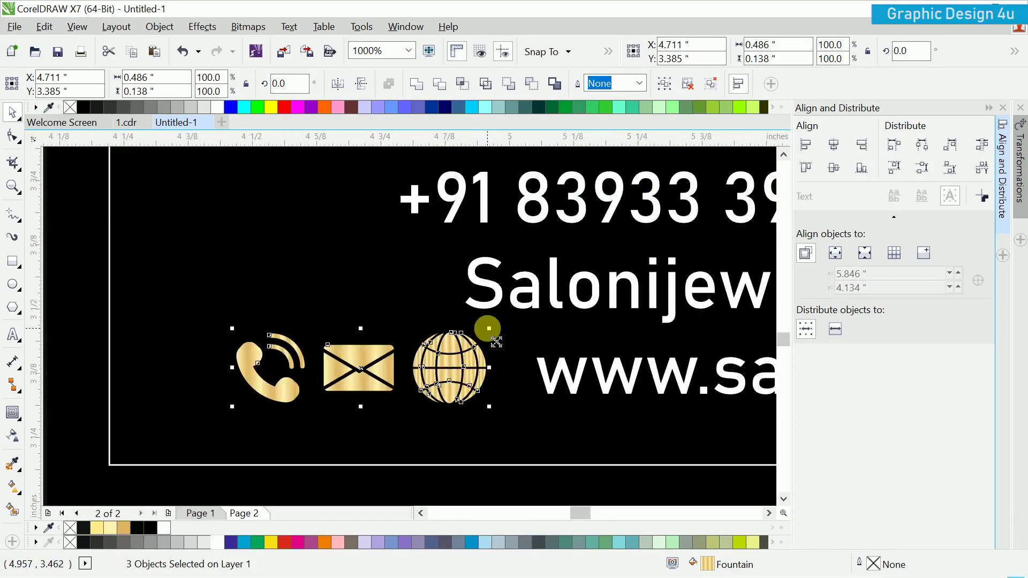
{"action": "left_click_drag", "start_coordinate": [497, 340], "coordinate": [461, 373]}
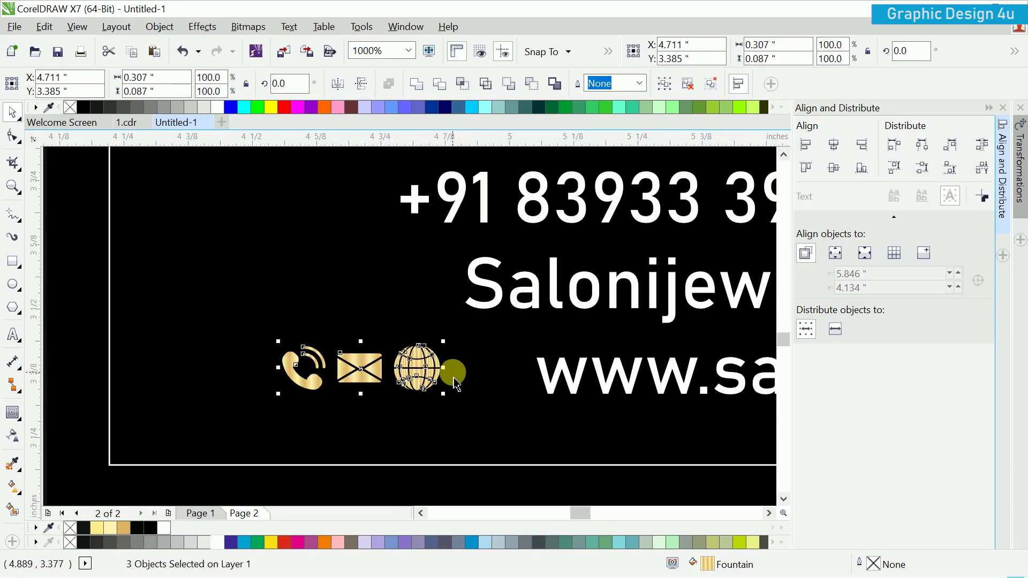
Ungroup the globe icon and weld its pieces into a single curve
{"action": "scroll", "coordinate": [454, 383], "scroll_direction": "down", "scroll_amount": 2}
{"action": "left_click", "coordinate": [417, 300]}
{"action": "left_click", "coordinate": [396, 247]}
{"action": "scroll", "coordinate": [399, 252], "scroll_direction": "up", "scroll_amount": 1}
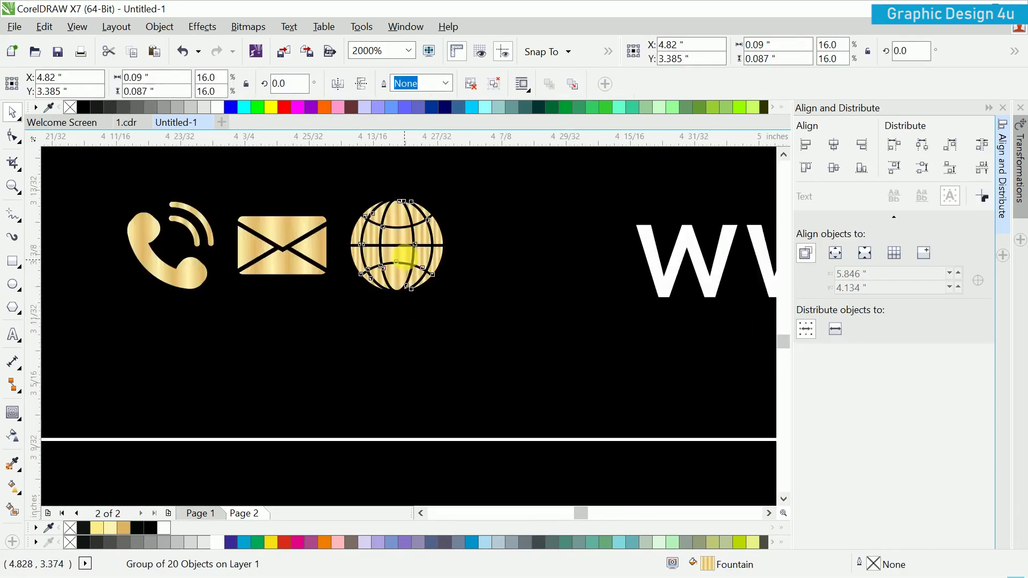
{"action": "scroll", "coordinate": [404, 256], "scroll_direction": "up", "scroll_amount": 1}
{"action": "left_click", "coordinate": [470, 84]}
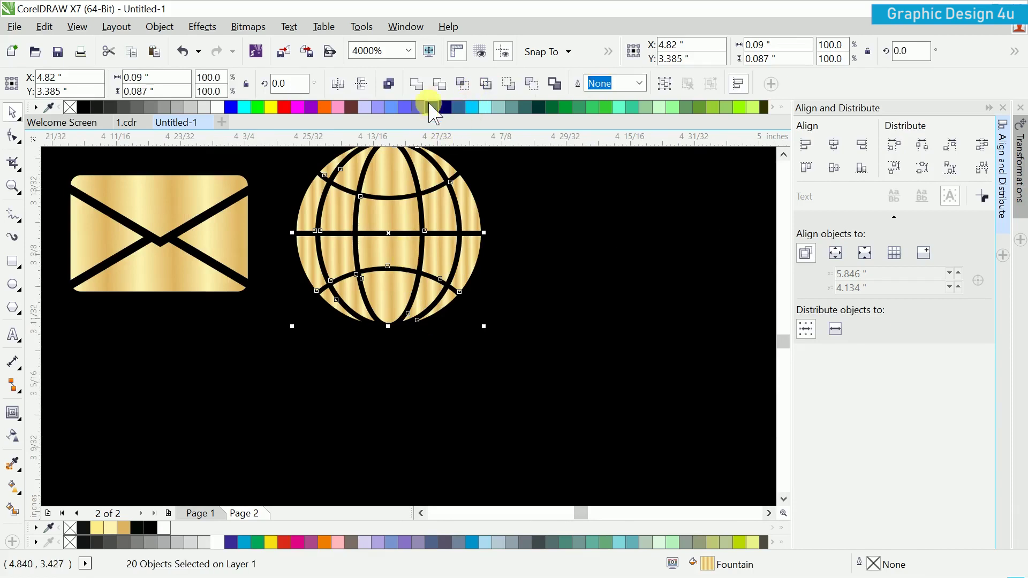
{"action": "left_click", "coordinate": [420, 87]}
{"action": "scroll", "coordinate": [449, 279], "scroll_direction": "down", "scroll_amount": 2}
Ungroup the phone icon and weld its pieces into a single curve
{"action": "left_click", "coordinate": [377, 265]}
{"action": "left_click", "coordinate": [337, 267]}
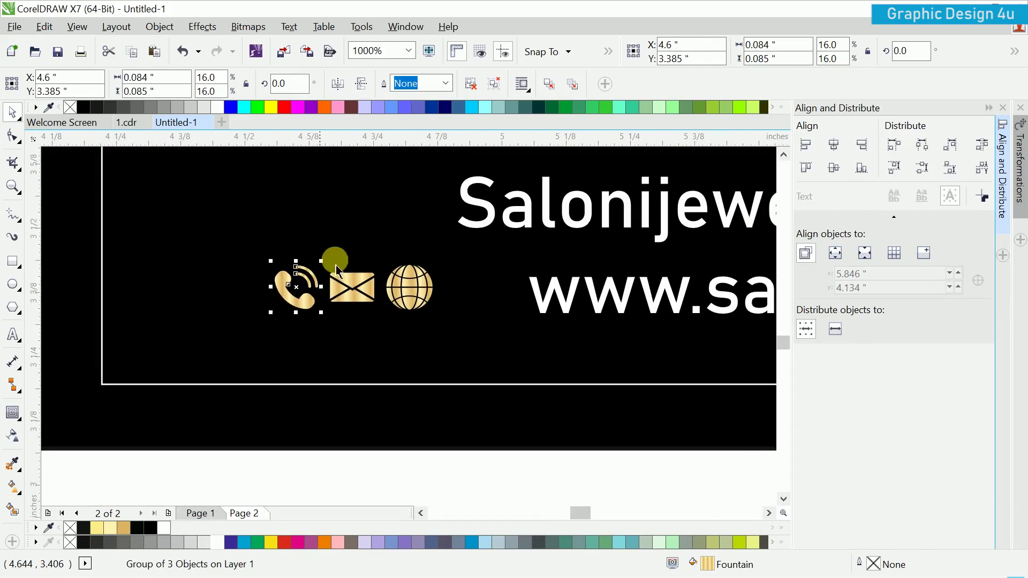
{"action": "left_click", "coordinate": [475, 85]}
{"action": "left_click", "coordinate": [426, 84]}
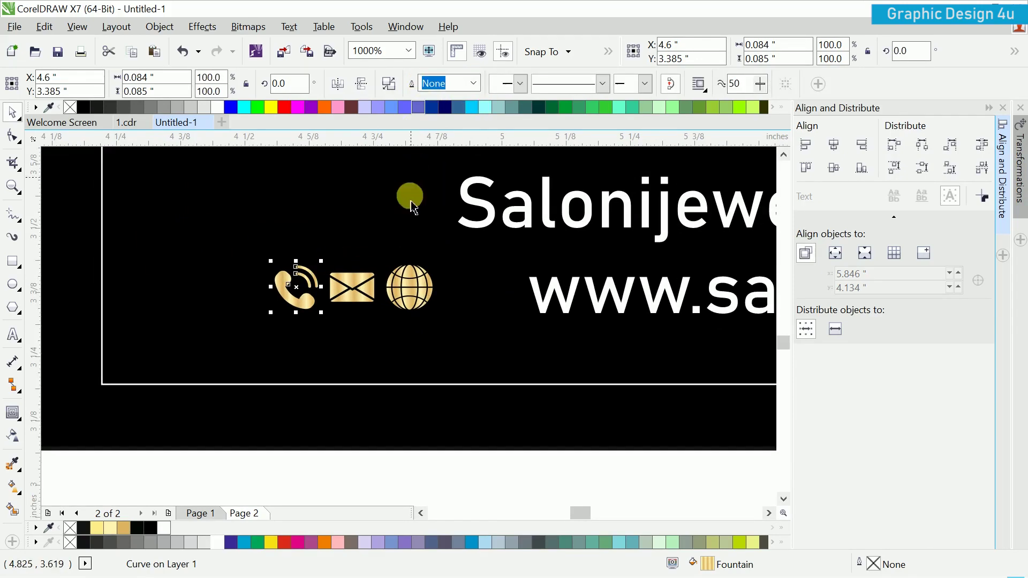
Align the globe icon with the vertical centre of the website line
{"action": "scroll", "coordinate": [402, 233], "scroll_direction": "down", "scroll_amount": 1}
{"action": "left_click", "coordinate": [407, 387]}
{"action": "left_click_drag", "start_coordinate": [471, 274], "coordinate": [289, 351]}
{"action": "left_click", "coordinate": [339, 343]}
{"action": "left_click", "coordinate": [325, 341]}
{"action": "left_click", "coordinate": [321, 355], "text": "shift"}
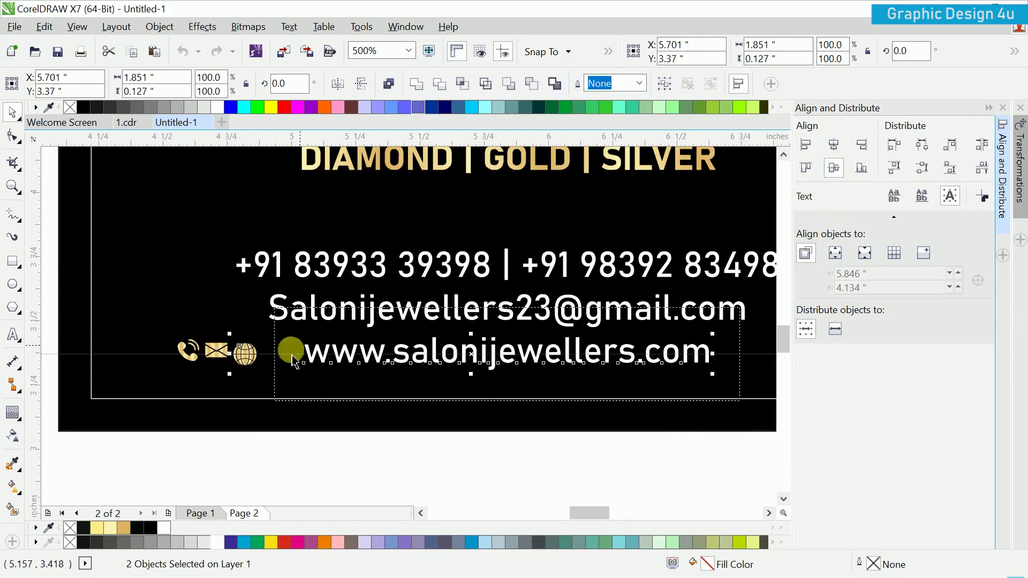
Vertically centre the envelope icon on the e-mail line and the phone icon on the phone number line
{"action": "left_click", "coordinate": [221, 353]}
{"action": "left_click", "coordinate": [279, 311], "text": "shift"}
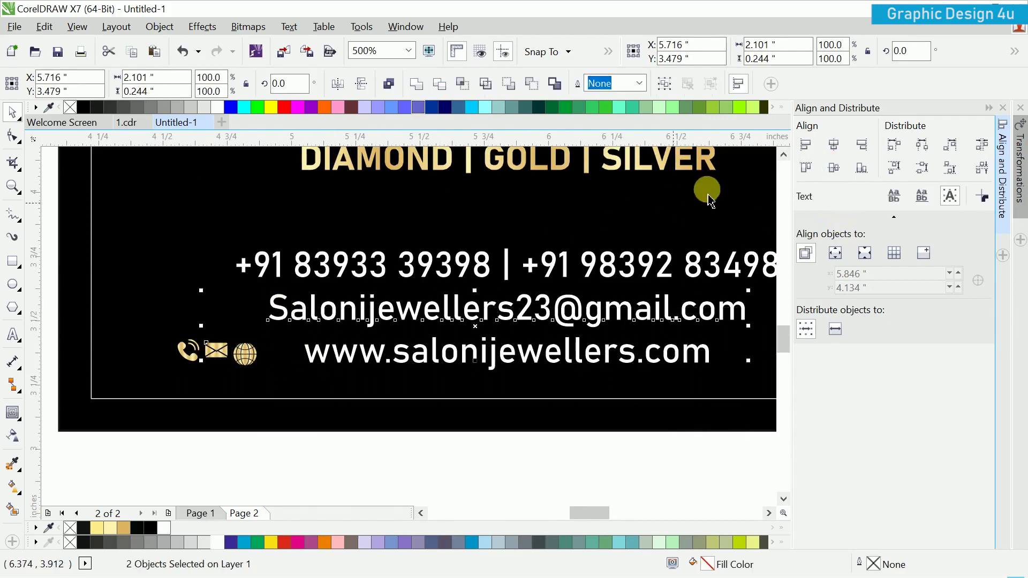
{"action": "left_click", "coordinate": [834, 167]}
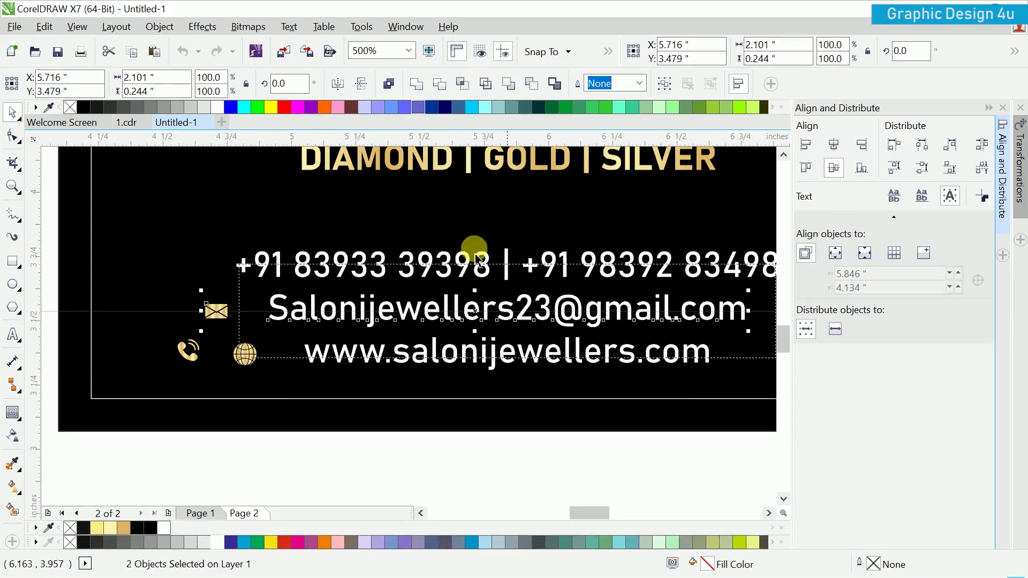
{"action": "left_click", "coordinate": [192, 352]}
{"action": "left_click", "coordinate": [270, 273], "text": "shift"}
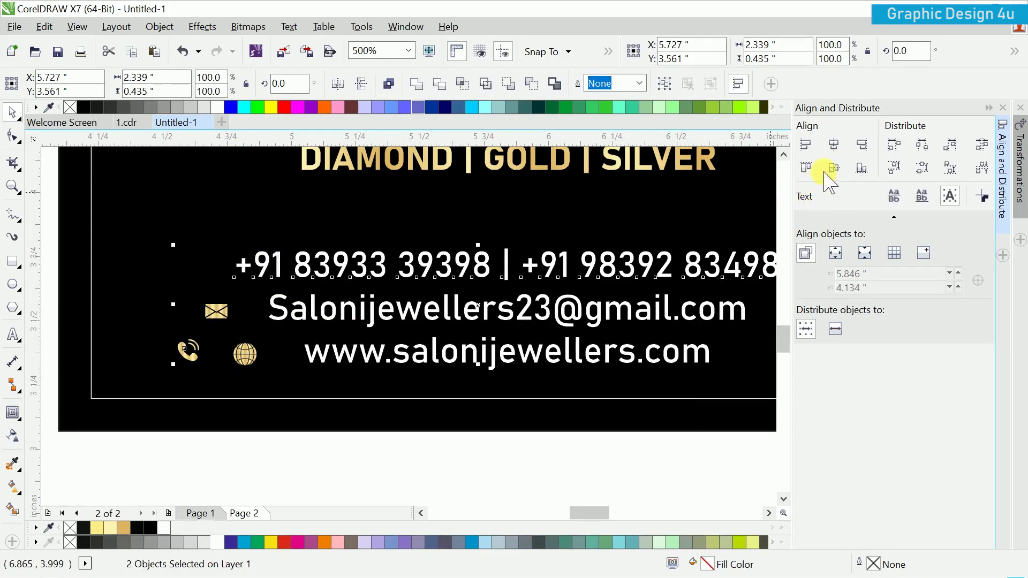
{"action": "left_click", "coordinate": [835, 167]}
Move the three contact icons together to the right, closer to the start of their text lines
{"action": "left_click", "coordinate": [305, 448]}
{"action": "left_click_drag", "start_coordinate": [186, 458], "coordinate": [311, 240]}
{"action": "left_click_drag", "start_coordinate": [245, 356], "coordinate": [273, 383]}
{"action": "scroll", "coordinate": [271, 374], "scroll_direction": "down", "scroll_amount": 1}
{"action": "left_click", "coordinate": [303, 450]}
{"action": "left_click_drag", "start_coordinate": [358, 389], "coordinate": [384, 425]}
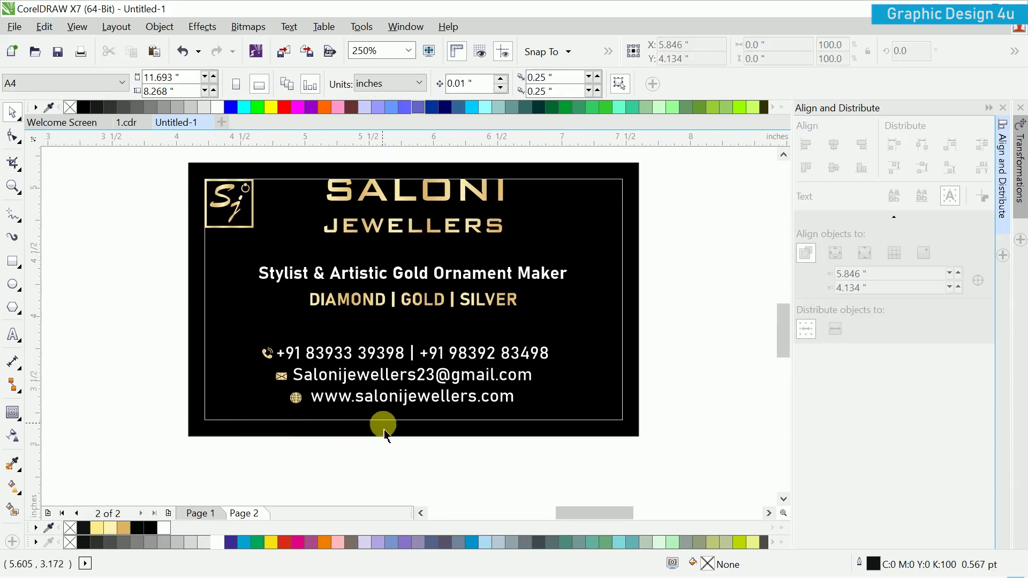
{"action": "left_click_drag", "start_coordinate": [390, 375], "coordinate": [352, 420]}
Copy the framed Sj logo and place the duplicate on the blank area left of the card
{"action": "left_click", "coordinate": [182, 244]}
{"action": "left_click_drag", "start_coordinate": [185, 247], "coordinate": [335, 223]}
{"action": "right_click", "coordinate": [342, 219]}
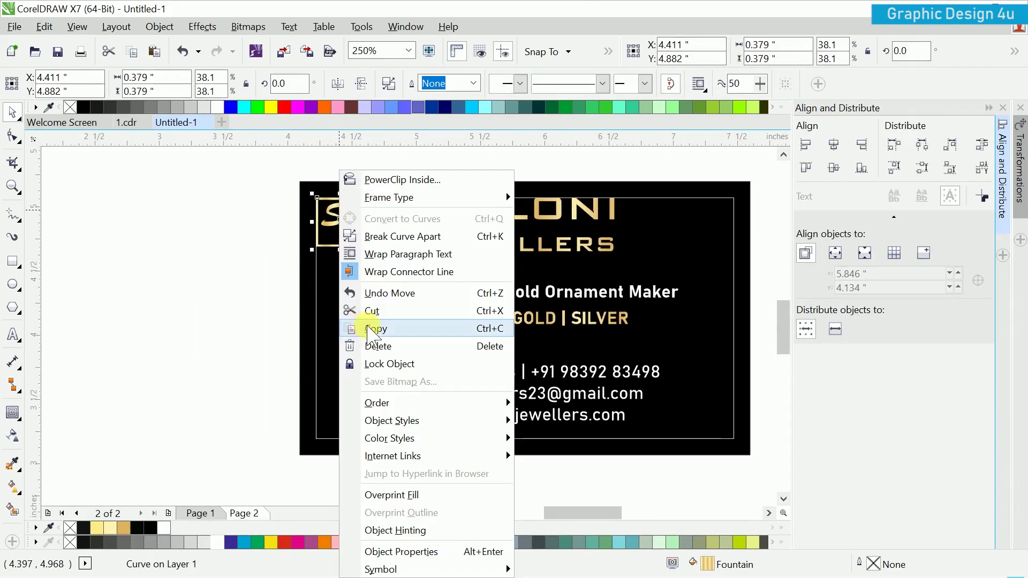
{"action": "left_click", "coordinate": [307, 303]}
{"action": "right_click", "coordinate": [240, 257]}
{"action": "left_click", "coordinate": [274, 355]}
{"action": "left_click_drag", "start_coordinate": [340, 224], "coordinate": [173, 321]}
{"action": "scroll", "coordinate": [173, 321], "scroll_direction": "up", "scroll_amount": 4}
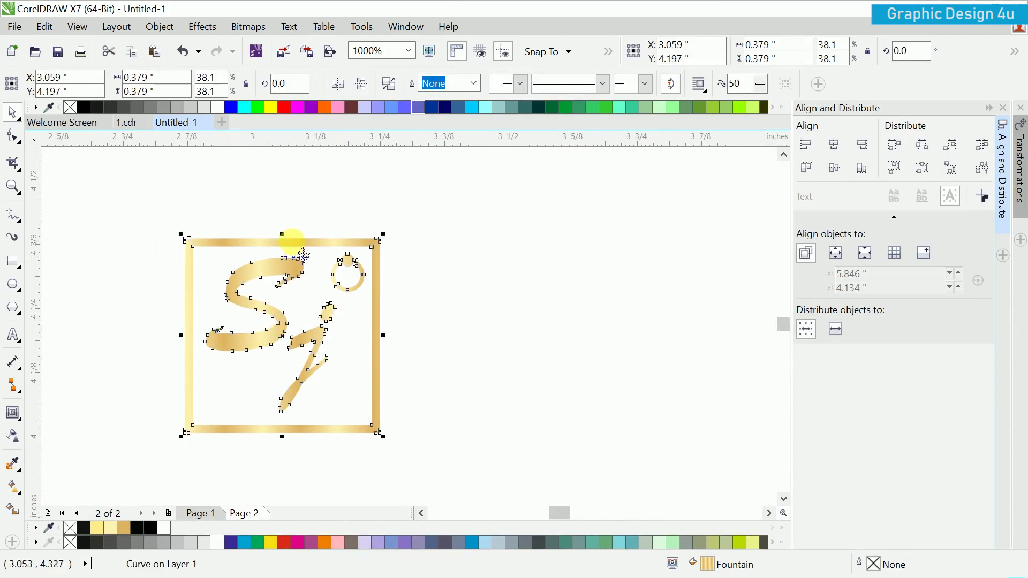
Break the logo copy apart, move its small ring and circle out of the frame, and weld the two into one shape
{"action": "left_click", "coordinate": [390, 86]}
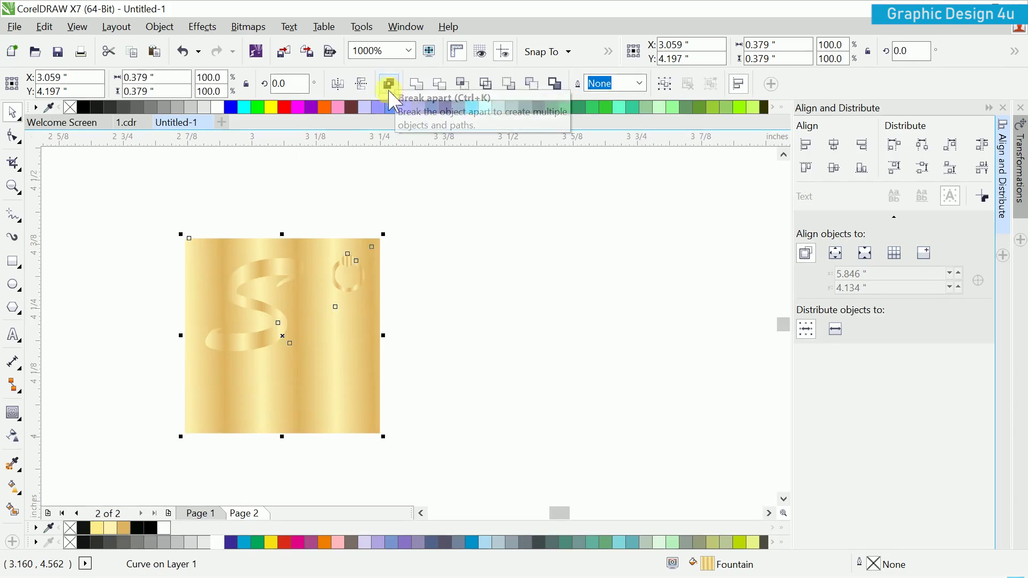
{"action": "left_click", "coordinate": [352, 291]}
{"action": "scroll", "coordinate": [351, 292], "scroll_direction": "up", "scroll_amount": 2}
{"action": "left_click", "coordinate": [369, 251]}
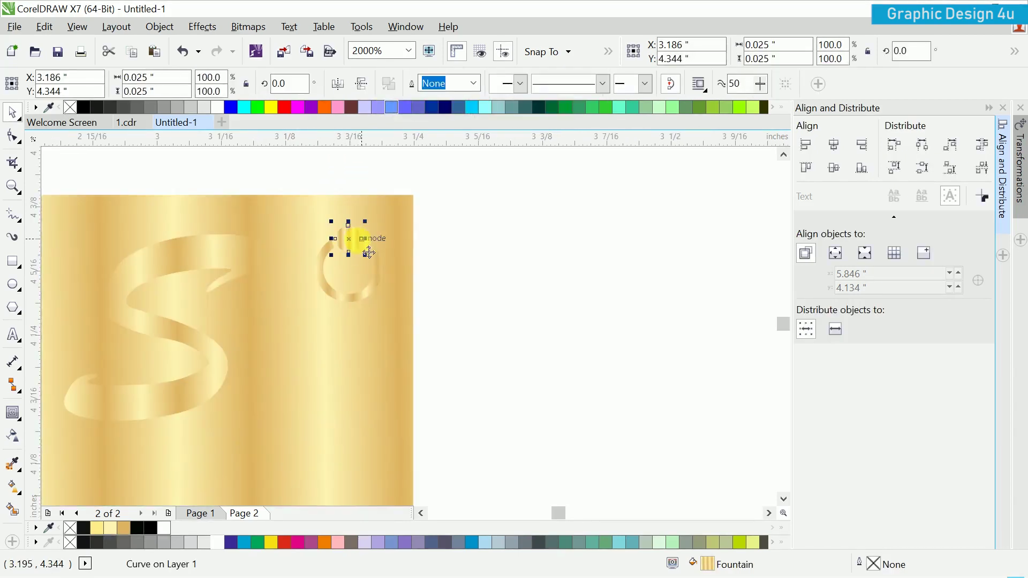
{"action": "left_click", "coordinate": [374, 269], "text": "shift"}
{"action": "left_click_drag", "start_coordinate": [374, 270], "coordinate": [528, 279]}
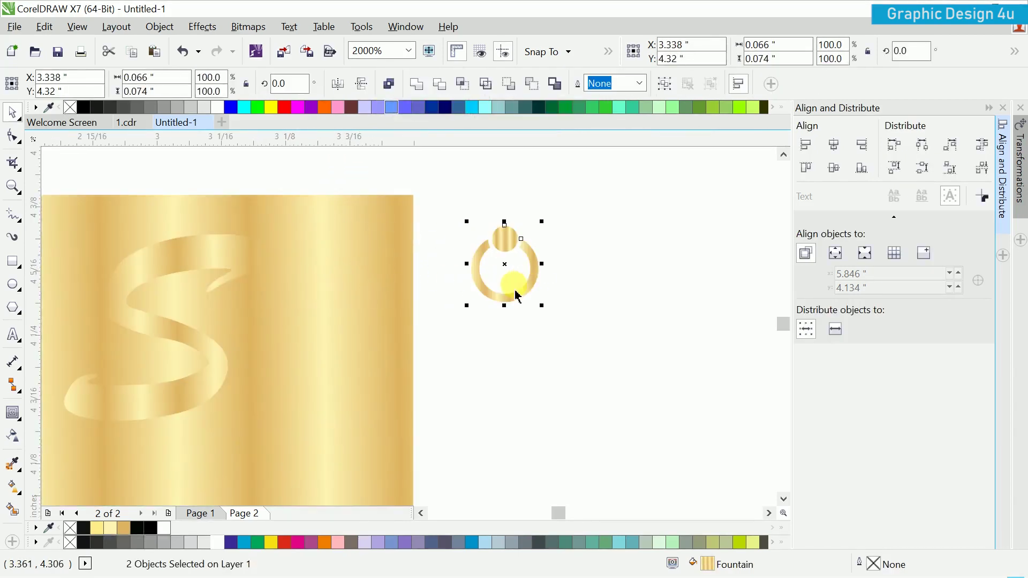
{"action": "left_click", "coordinate": [420, 94]}
Delete the leftover pieces of the broken-apart logo copy, keeping only the welded ring
{"action": "scroll", "coordinate": [466, 255], "scroll_direction": "down", "scroll_amount": 2}
{"action": "left_click", "coordinate": [460, 193]}
{"action": "left_click_drag", "start_coordinate": [460, 190], "coordinate": [152, 459]}
{"action": "right_click", "coordinate": [339, 298]}
{"action": "left_click", "coordinate": [374, 381]}
Move the welded ring to the right of the card and enlarge it to about 0.79 inch wide
{"action": "left_click", "coordinate": [479, 254]}
{"action": "scroll", "coordinate": [438, 295], "scroll_direction": "down", "scroll_amount": 2}
{"action": "left_click_drag", "start_coordinate": [474, 289], "coordinate": [616, 444]}
{"action": "scroll", "coordinate": [514, 375], "scroll_direction": "down", "scroll_amount": 4}
{"action": "left_click_drag", "start_coordinate": [346, 342], "coordinate": [677, 337]}
{"action": "scroll", "coordinate": [669, 343], "scroll_direction": "up", "scroll_amount": 2}
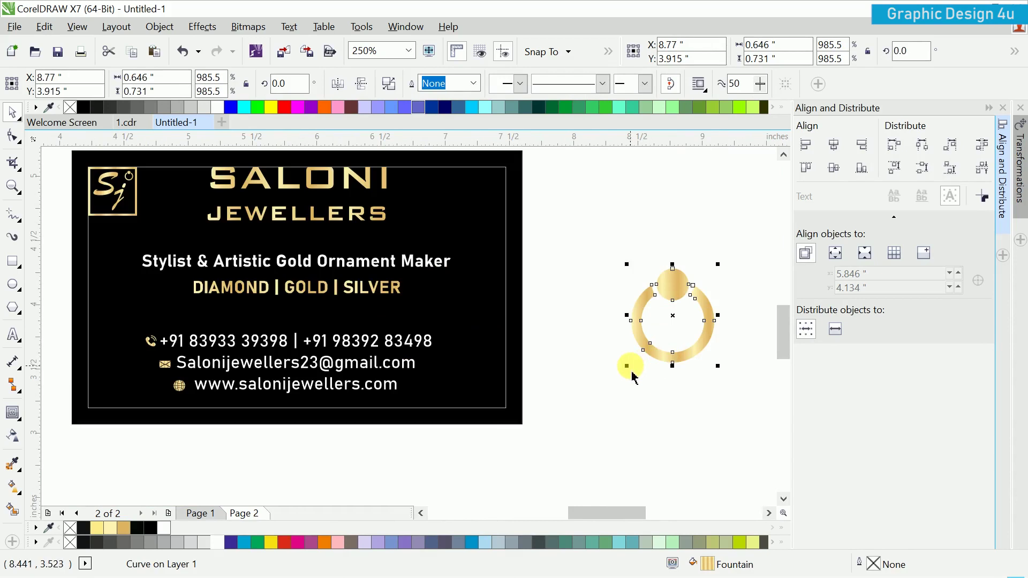
{"action": "left_click_drag", "start_coordinate": [636, 378], "coordinate": [615, 394]}
Place the ring over the card's right edge and align its bottom with the inner margin rectangle
{"action": "left_click_drag", "start_coordinate": [696, 340], "coordinate": [551, 350]}
{"action": "left_click", "coordinate": [509, 249], "text": "shift"}
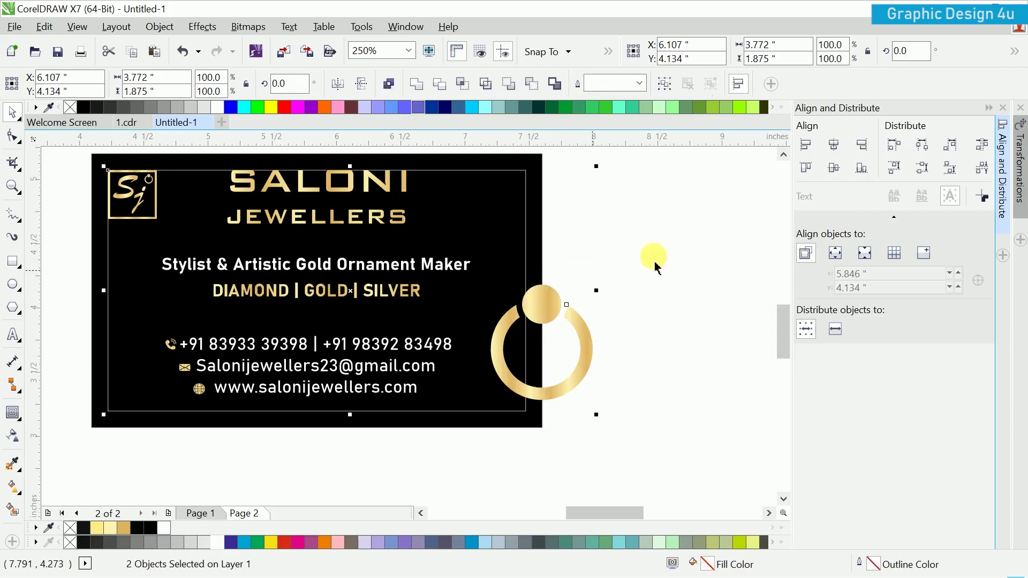
{"action": "left_click", "coordinate": [865, 169]}
{"action": "left_click", "coordinate": [536, 328]}
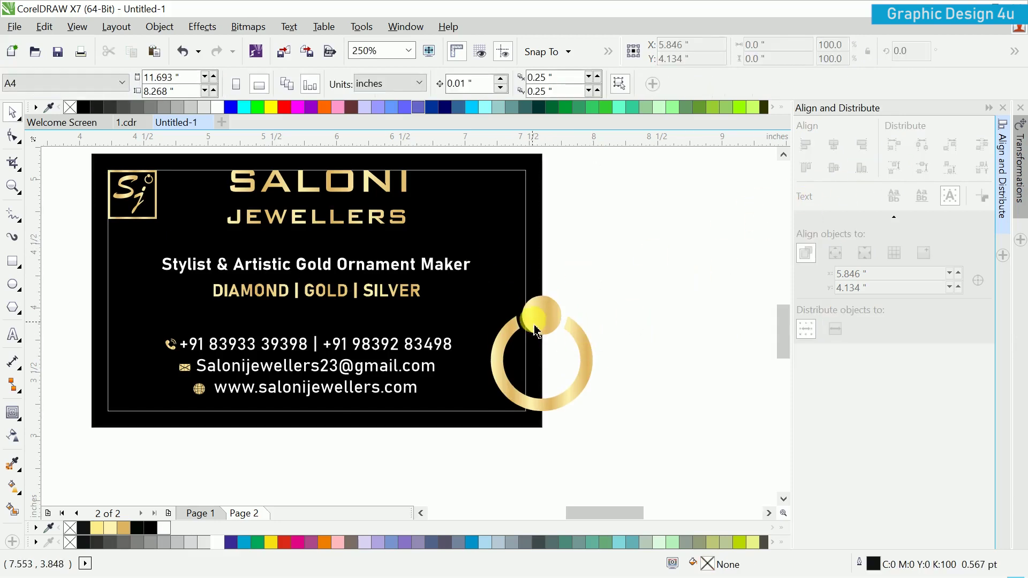
PowerClip the ring inside the black card background rectangle
{"action": "left_click", "coordinate": [542, 326]}
{"action": "right_click", "coordinate": [564, 321]}
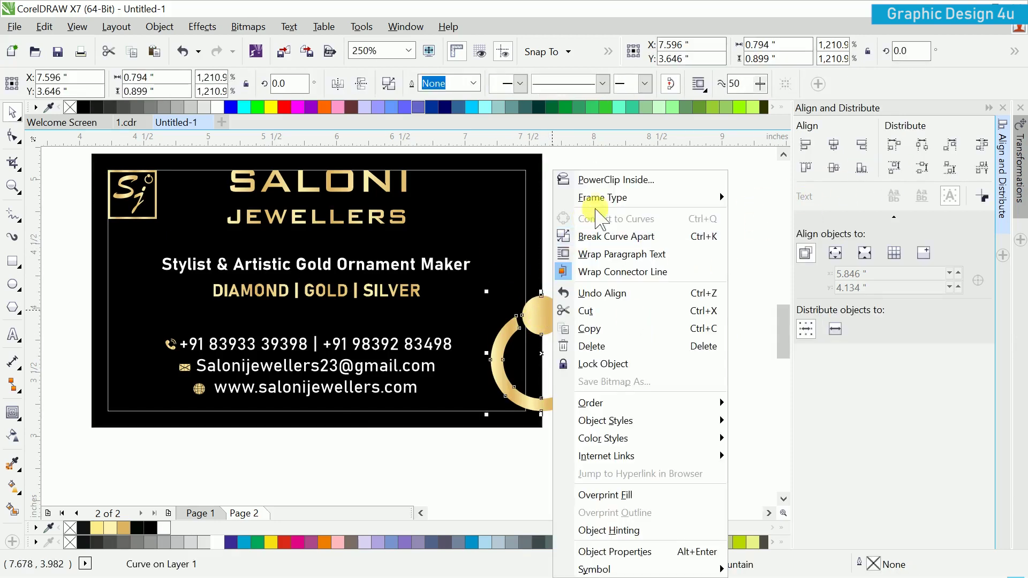
{"action": "left_click", "coordinate": [590, 179]}
{"action": "left_click", "coordinate": [522, 173]}
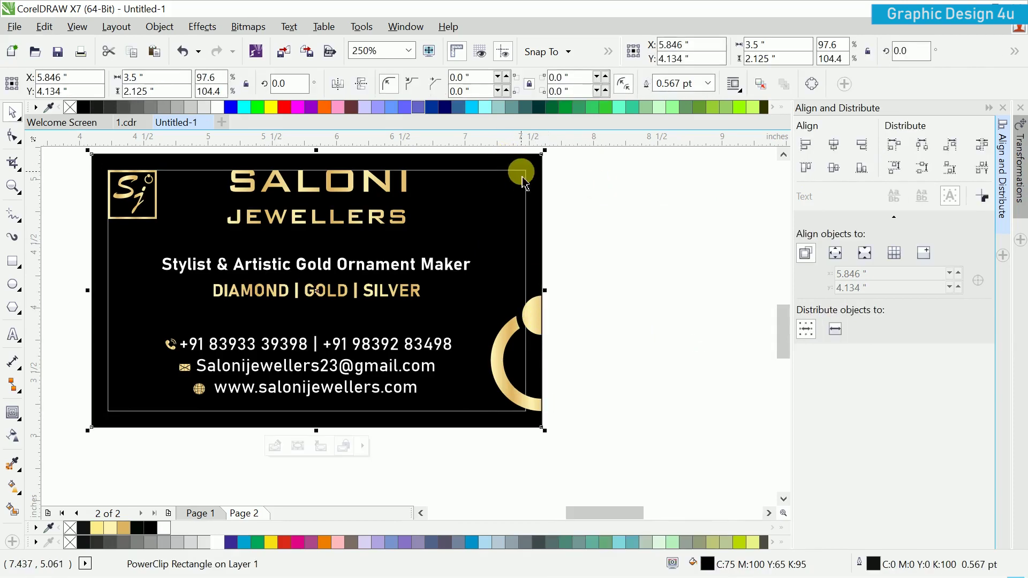
Edit the background's PowerClip contents and duplicate the ring to the card's upper-right and lower-left corners
{"action": "right_click", "coordinate": [550, 175]}
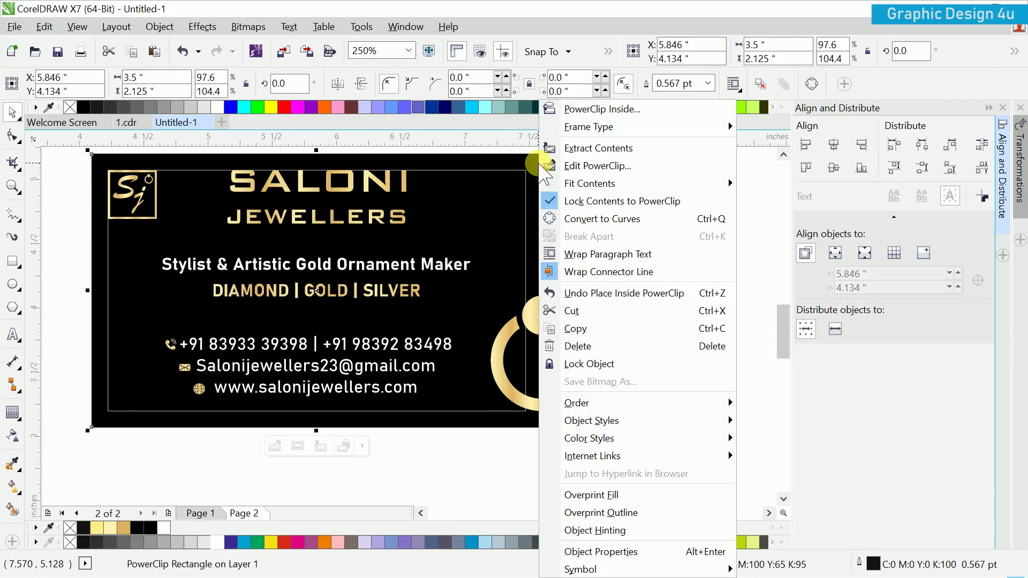
{"action": "left_click", "coordinate": [589, 163]}
{"action": "left_click", "coordinate": [560, 378]}
{"action": "left_click_drag", "start_coordinate": [581, 445], "coordinate": [594, 246]}
{"action": "left_click_drag", "start_coordinate": [539, 279], "coordinate": [242, 463]}
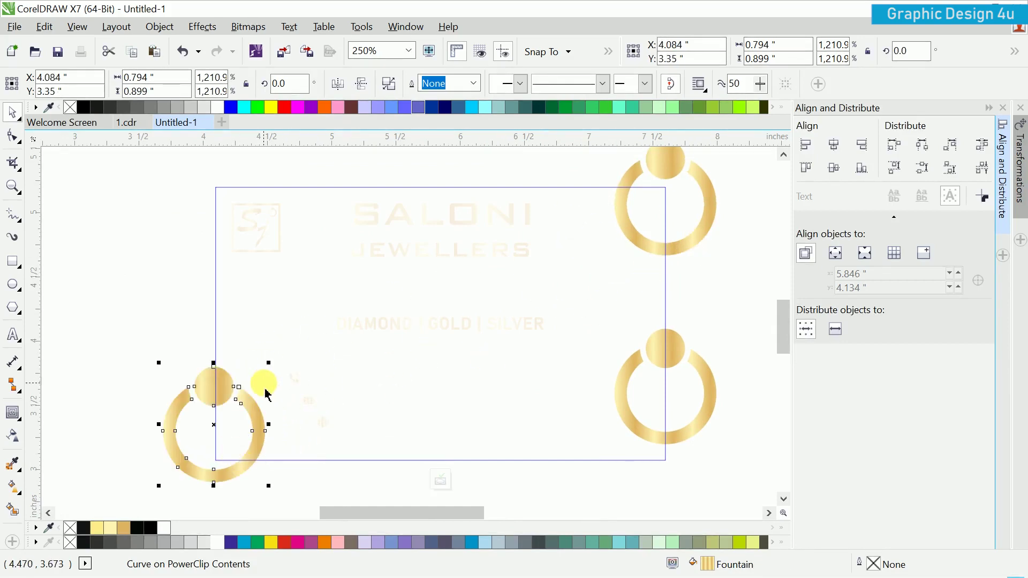
Enlarge the lower-left ring to about 0.98 inch wide, shift it slightly down, and finish editing the PowerClip
{"action": "left_click_drag", "start_coordinate": [271, 359], "coordinate": [281, 349]}
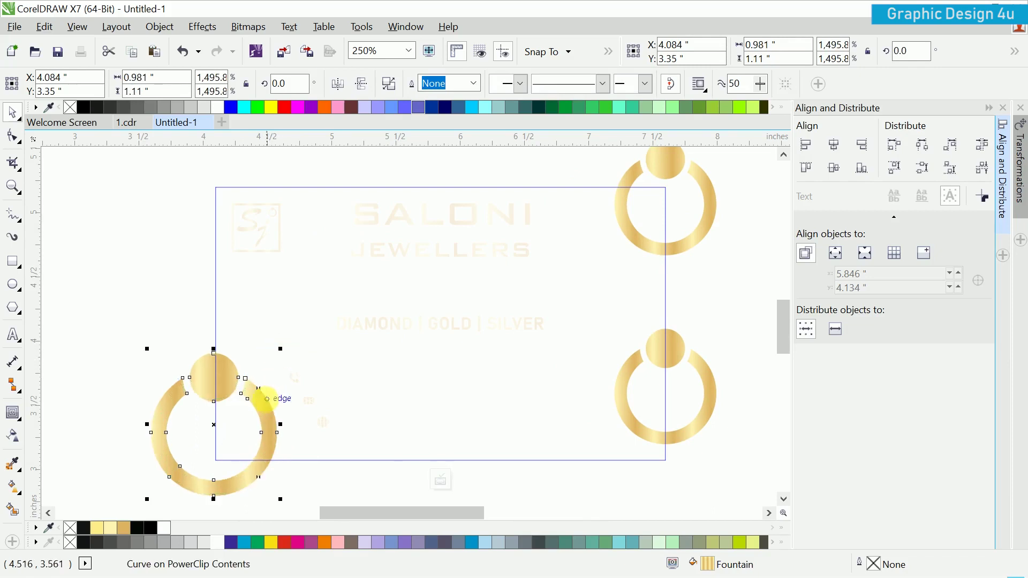
{"action": "left_click_drag", "start_coordinate": [263, 403], "coordinate": [263, 414]}
{"action": "left_click", "coordinate": [197, 342]}
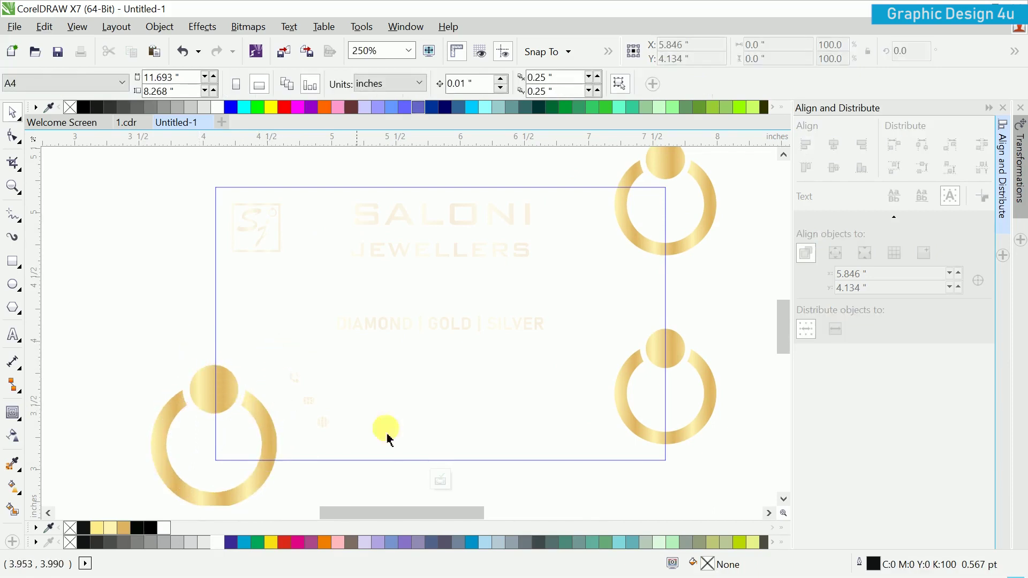
{"action": "left_click", "coordinate": [442, 482]}
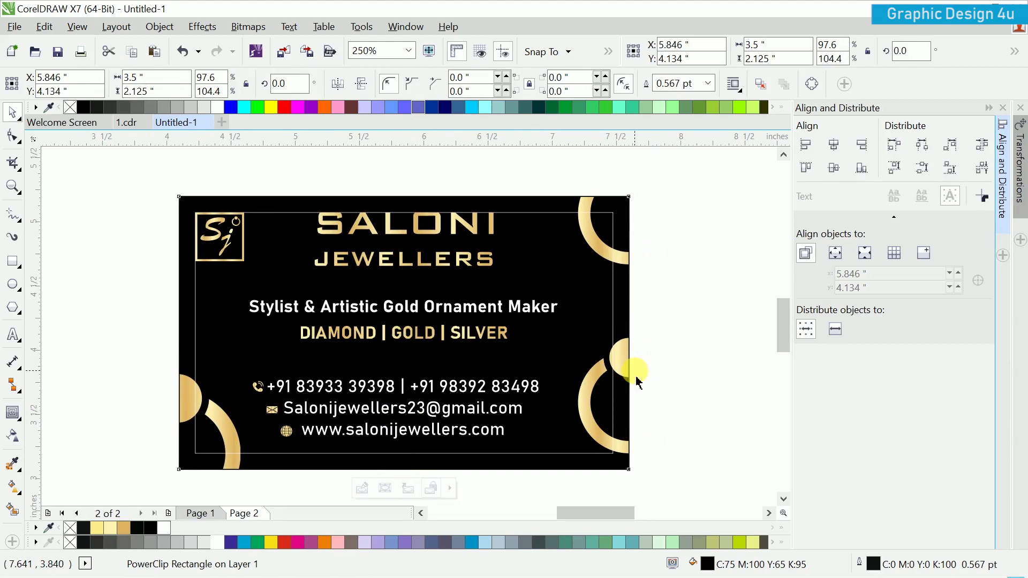
Set the outline of the inner margin rectangle to None
{"action": "left_click", "coordinate": [571, 259]}
{"action": "left_click", "coordinate": [708, 83]}
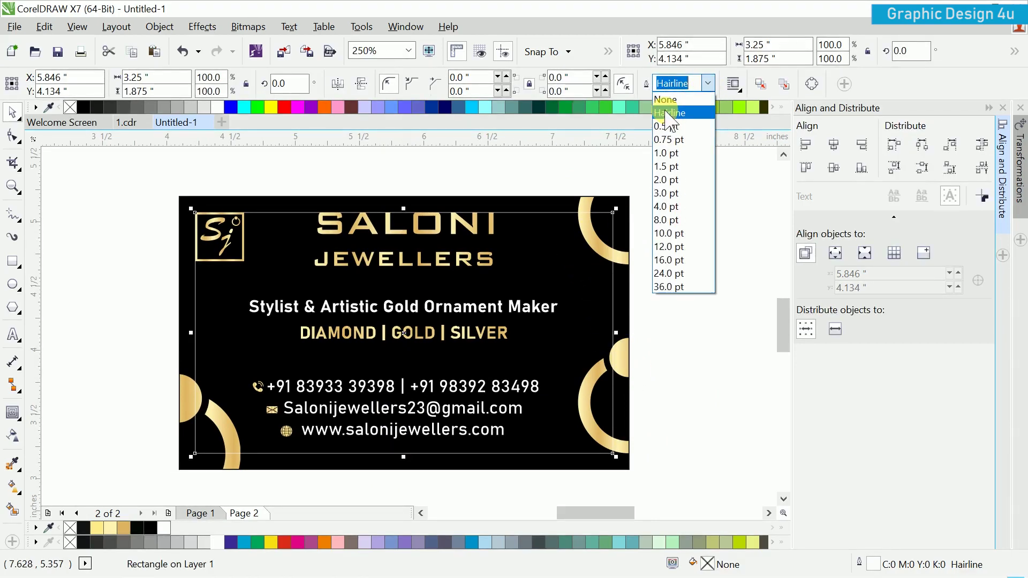
{"action": "left_click", "coordinate": [679, 94]}
{"action": "left_click", "coordinate": [709, 229]}
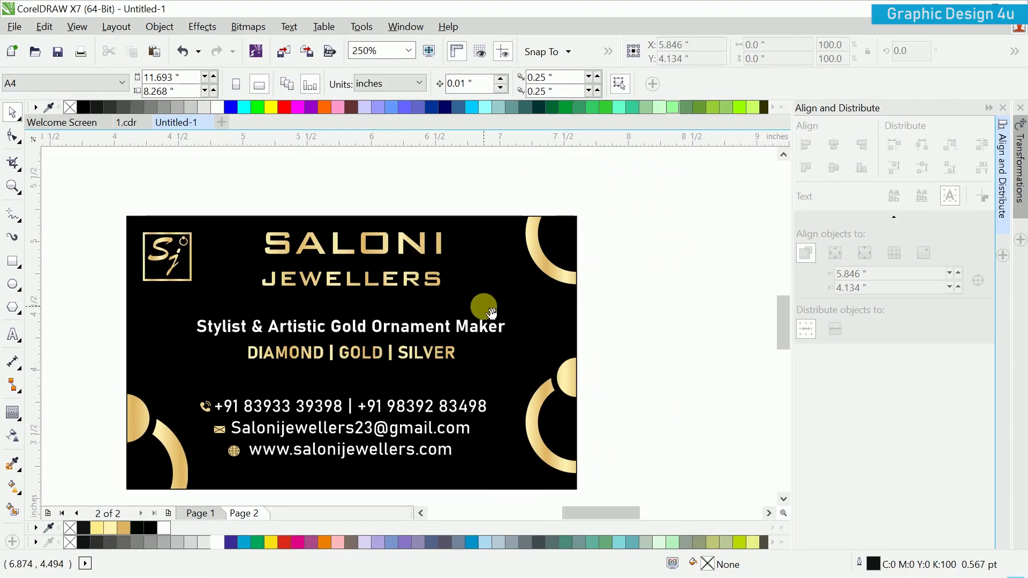
Select every object of the business card and group them
{"action": "left_click", "coordinate": [452, 321]}
{"action": "left_click", "coordinate": [454, 349]}
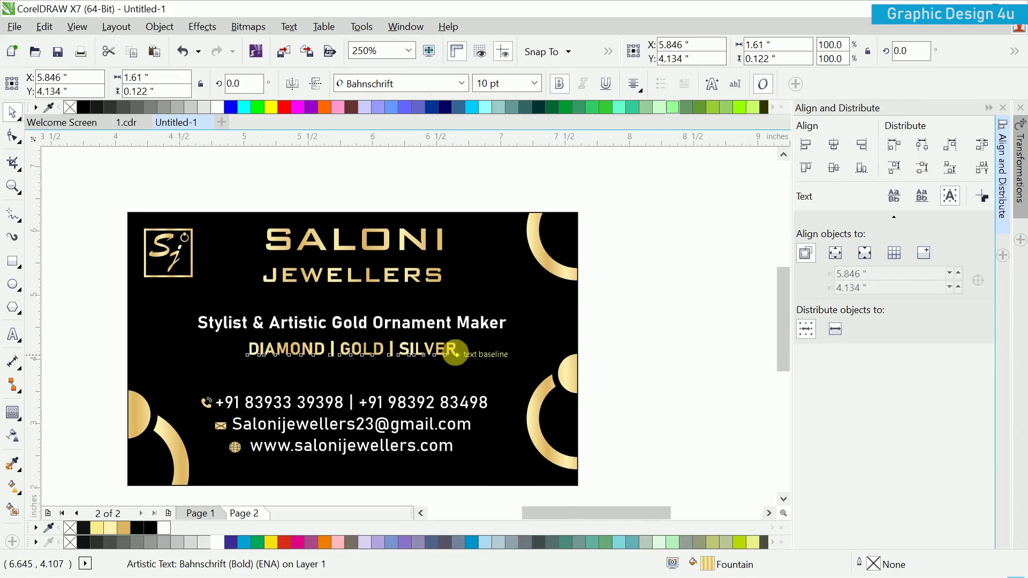
{"action": "scroll", "coordinate": [456, 349], "scroll_direction": "down", "scroll_amount": 3}
{"action": "left_click_drag", "start_coordinate": [596, 229], "coordinate": [230, 476]}
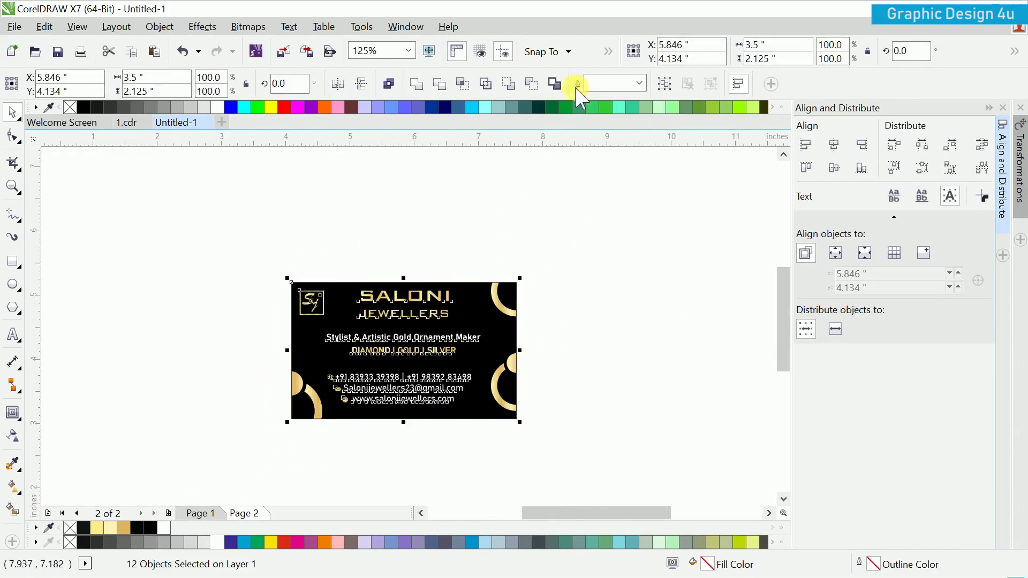
{"action": "left_click", "coordinate": [664, 84]}
Fit the finished card in the window and examine it in full-screen preview
{"action": "scroll", "coordinate": [498, 258], "scroll_direction": "down", "scroll_amount": 3}
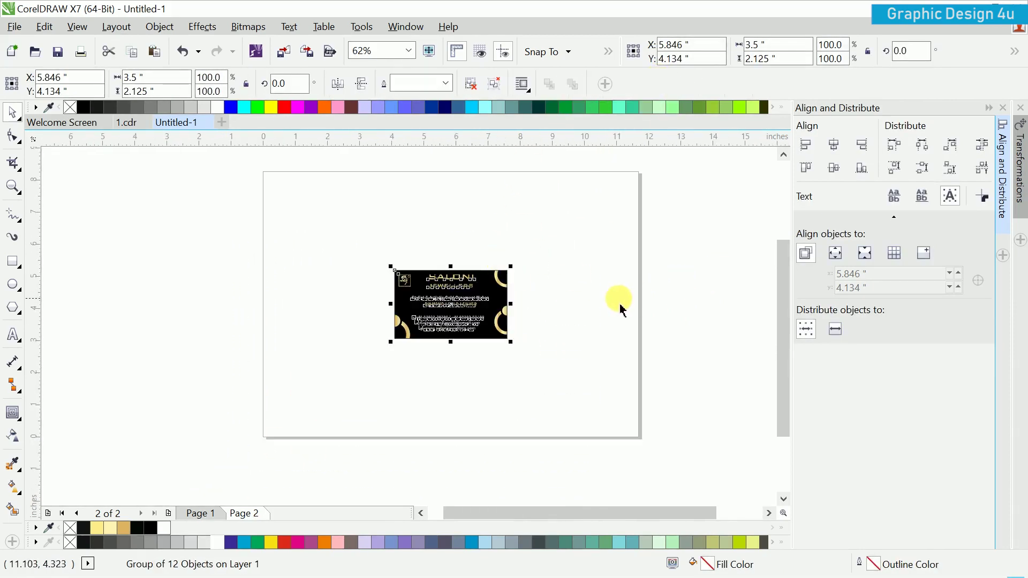
{"action": "left_click", "coordinate": [656, 305]}
{"action": "key", "text": "F4"}
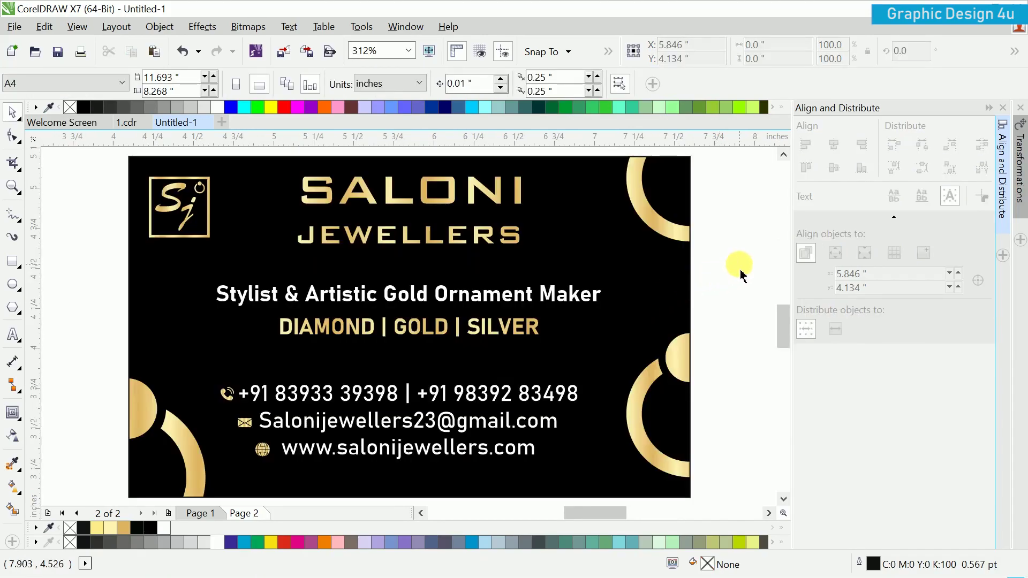
{"action": "key", "text": "F9"}
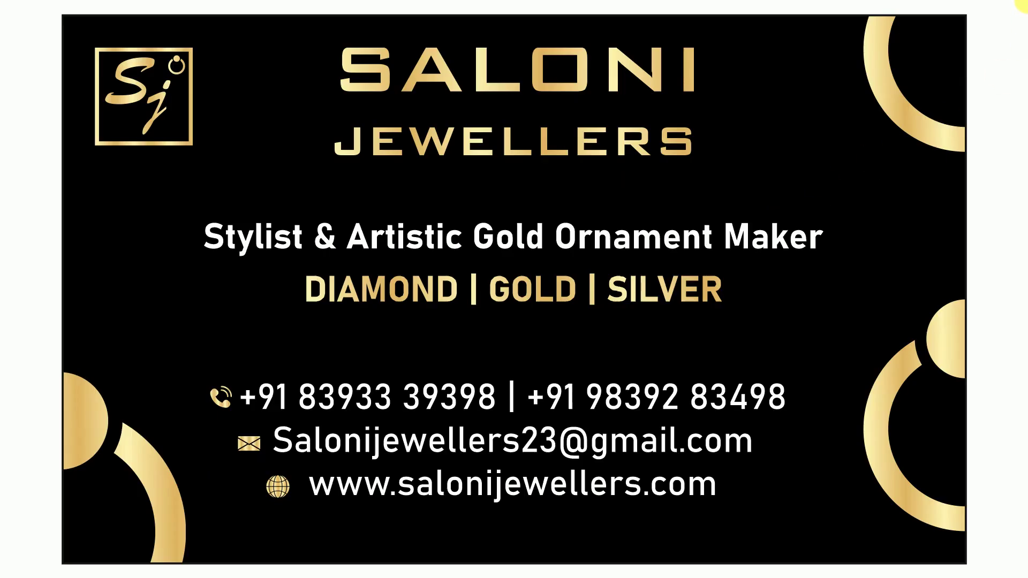